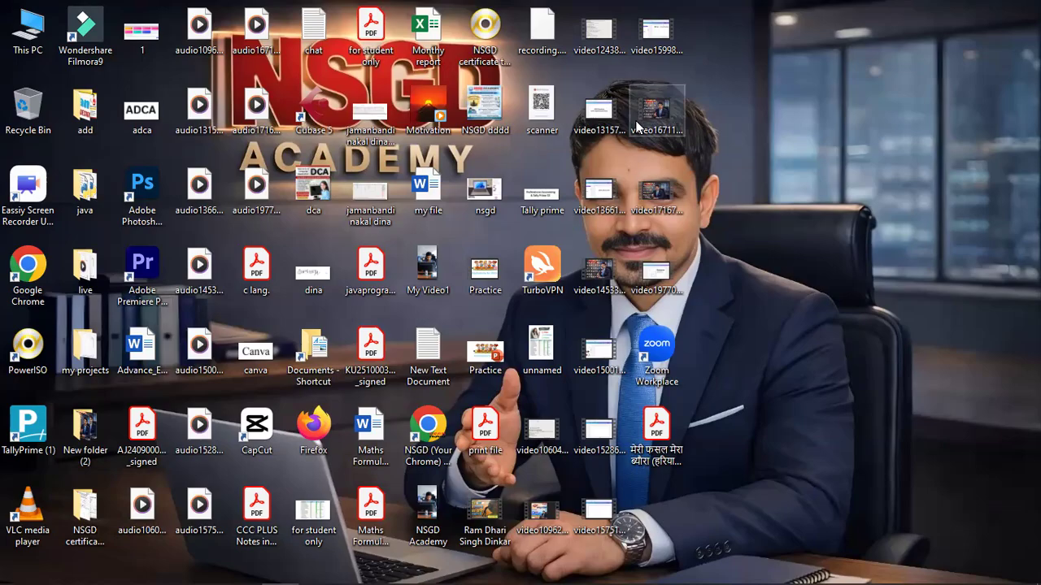
Launch Excel, create a blank workbook in a maximized window, and dismiss the advertisement
{"action": "key", "text": "super+r"}
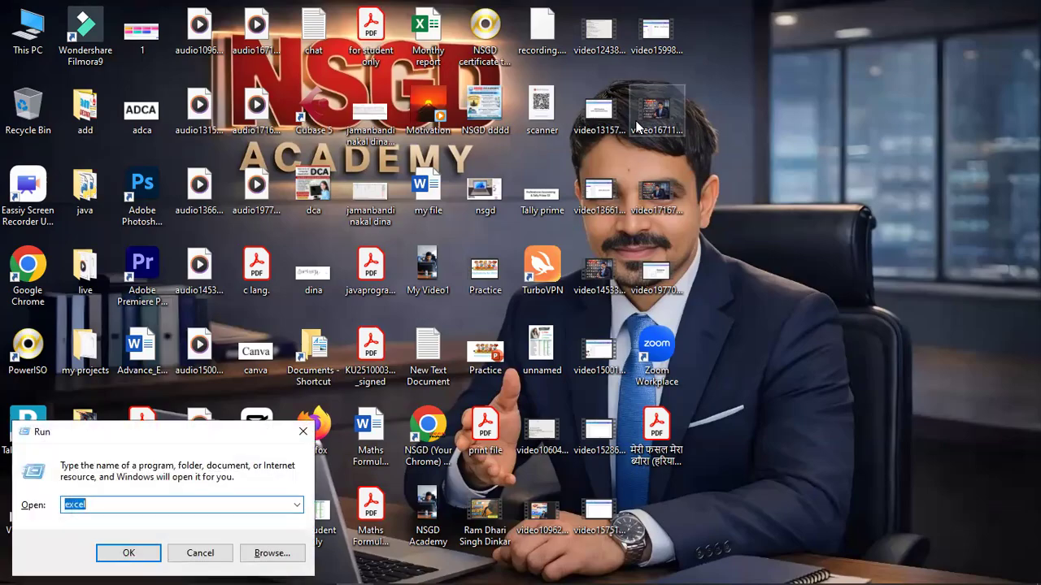
{"action": "key", "text": "Return"}
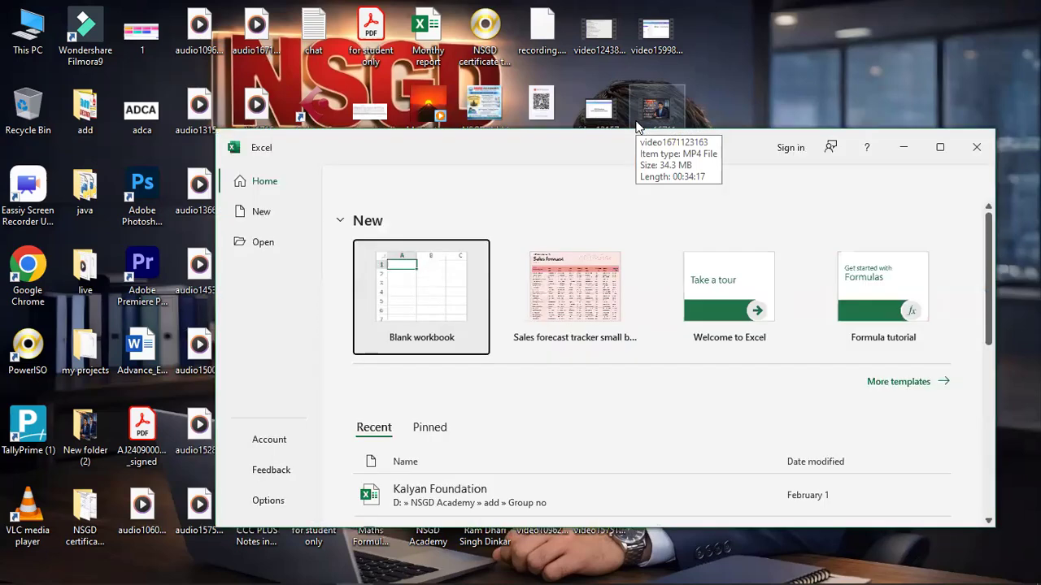
{"action": "left_click", "coordinate": [440, 296]}
{"action": "left_click", "coordinate": [943, 148]}
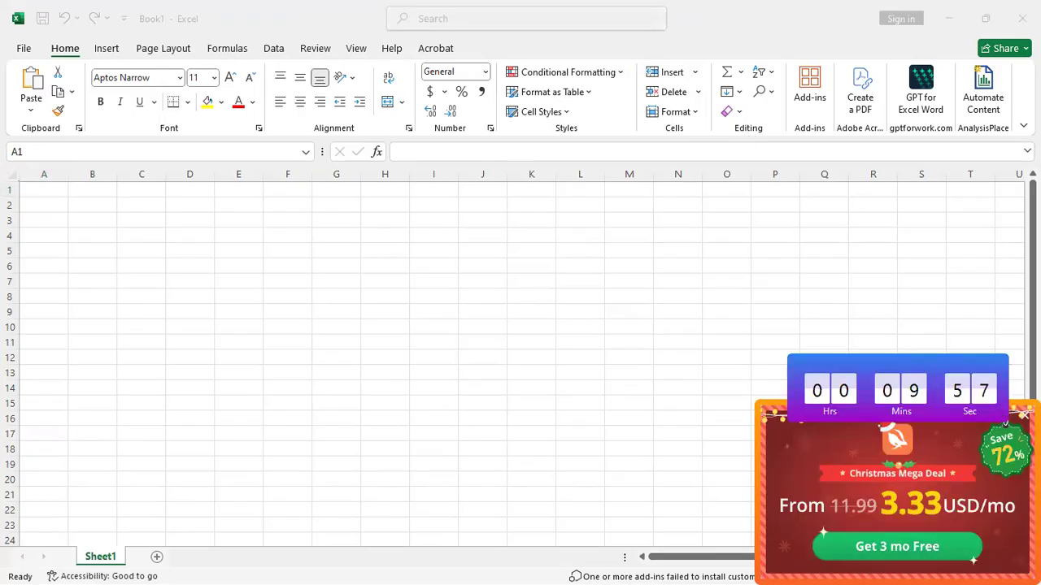
{"action": "left_click", "coordinate": [1022, 416]}
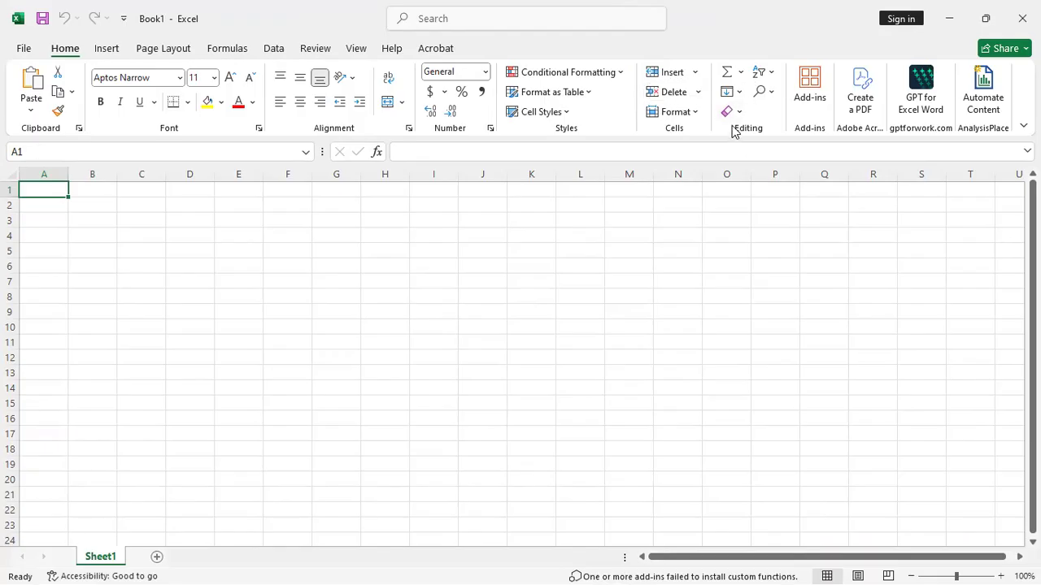
Examine the AutoSum functions, the function library categories and the Insert Function dialog without inserting anything
{"action": "left_click", "coordinate": [740, 74]}
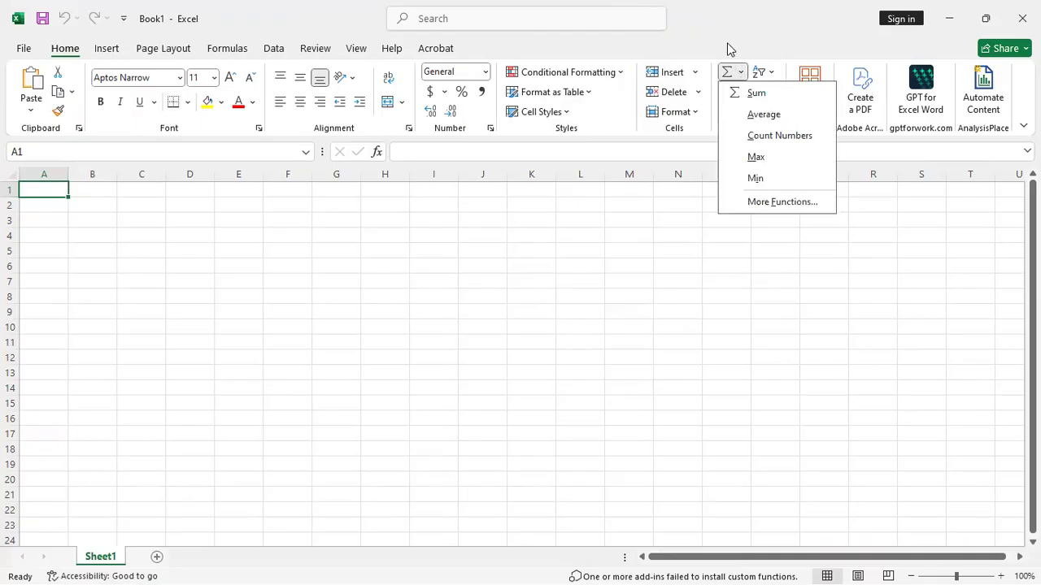
{"action": "left_click", "coordinate": [727, 47]}
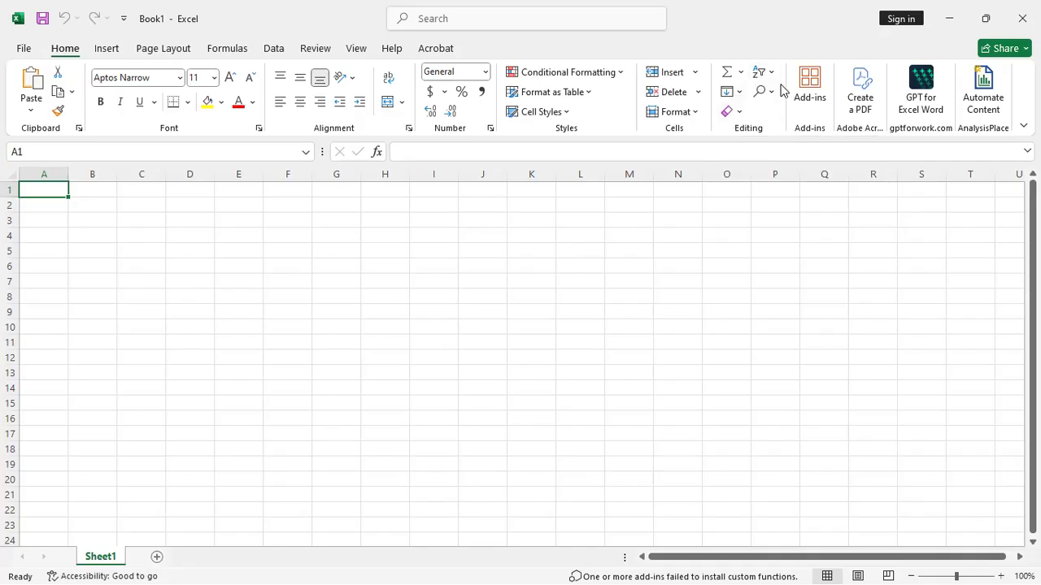
{"action": "left_click", "coordinate": [65, 249]}
{"action": "left_click", "coordinate": [80, 224]}
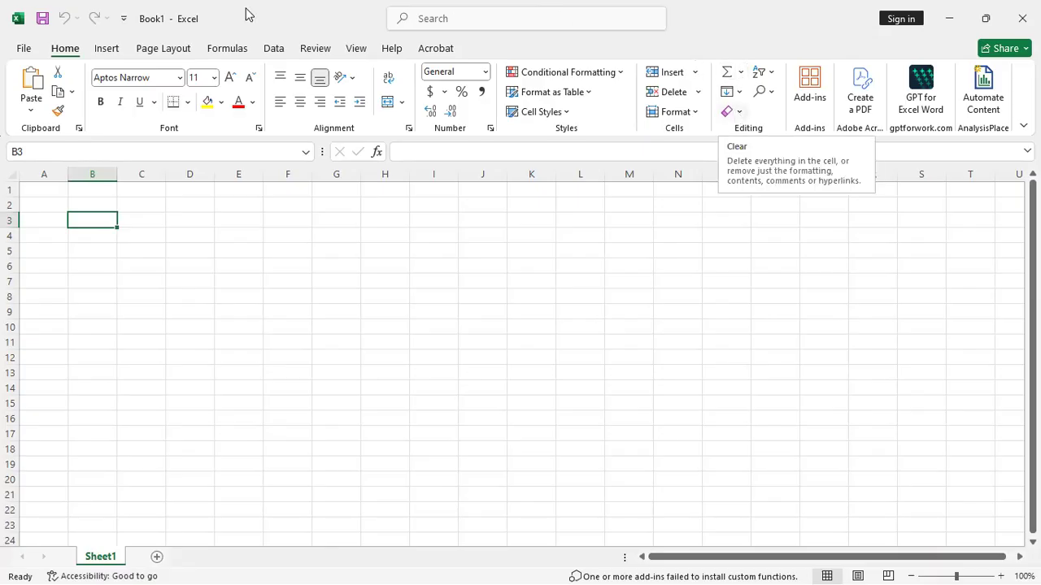
{"action": "left_click", "coordinate": [228, 50]}
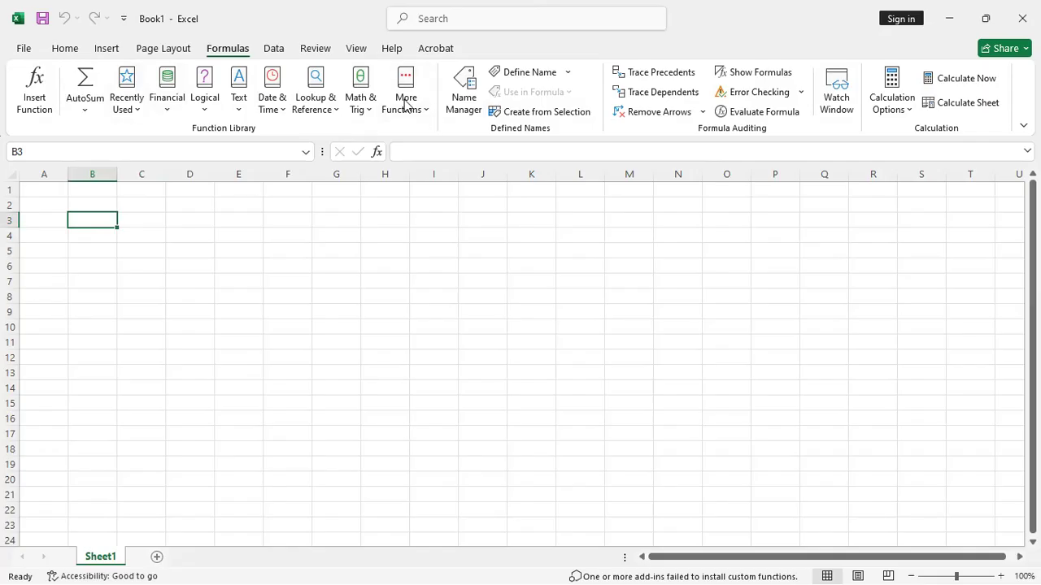
{"action": "left_click", "coordinate": [65, 51]}
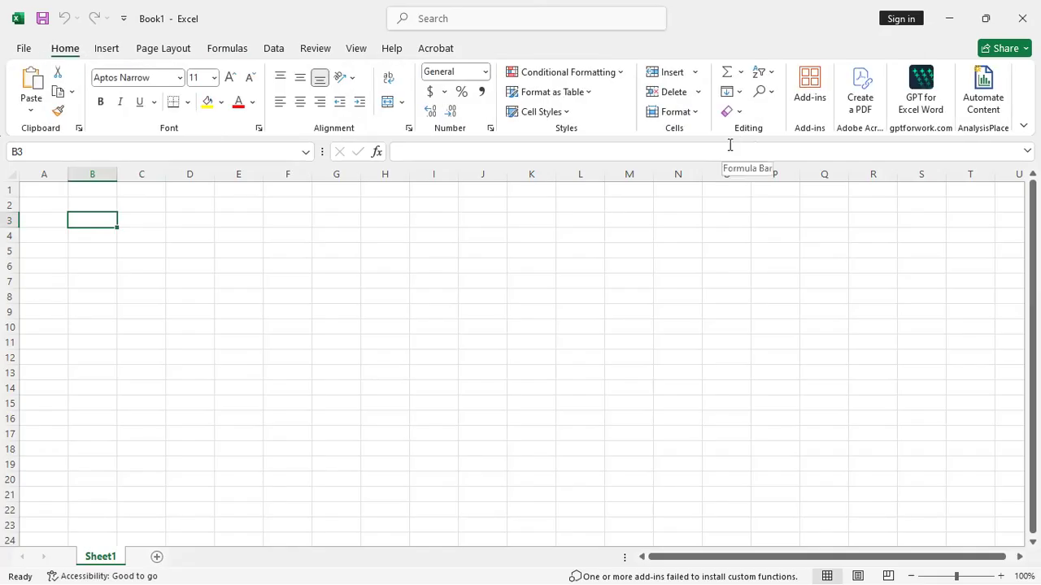
{"action": "left_click", "coordinate": [740, 73]}
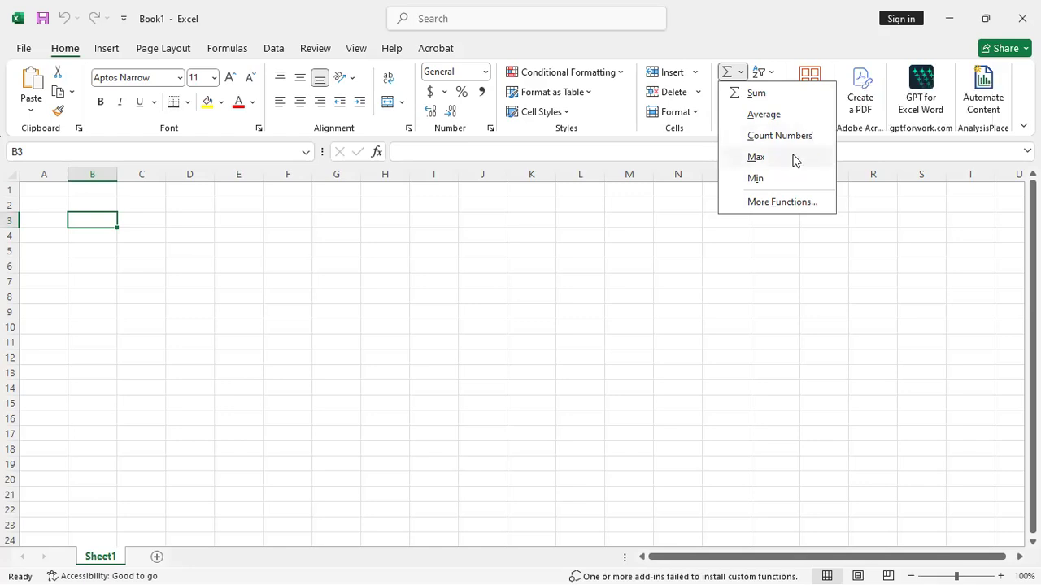
{"action": "left_click", "coordinate": [766, 203]}
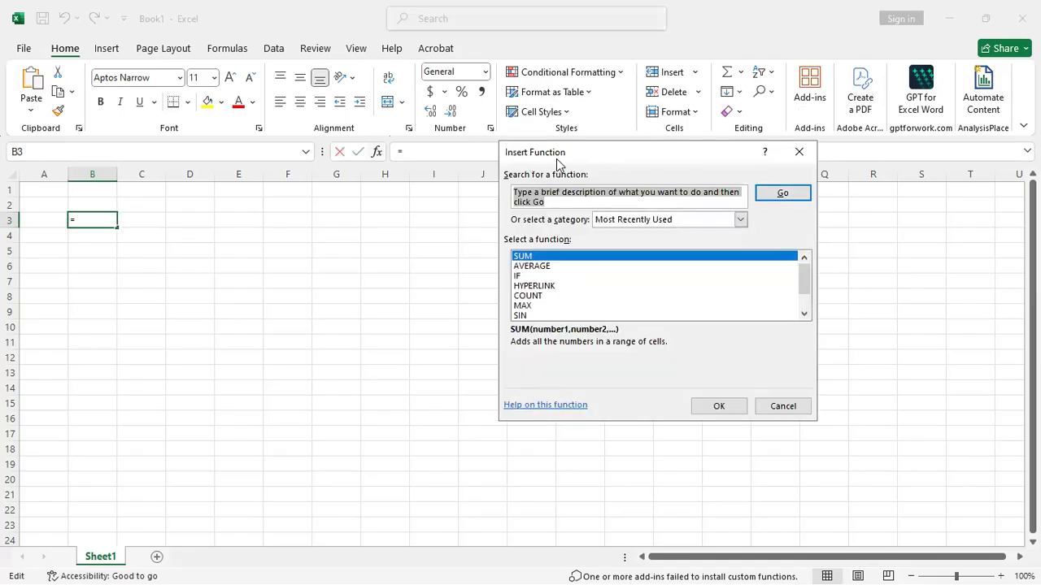
{"action": "left_click", "coordinate": [800, 152]}
{"action": "left_click", "coordinate": [228, 50]}
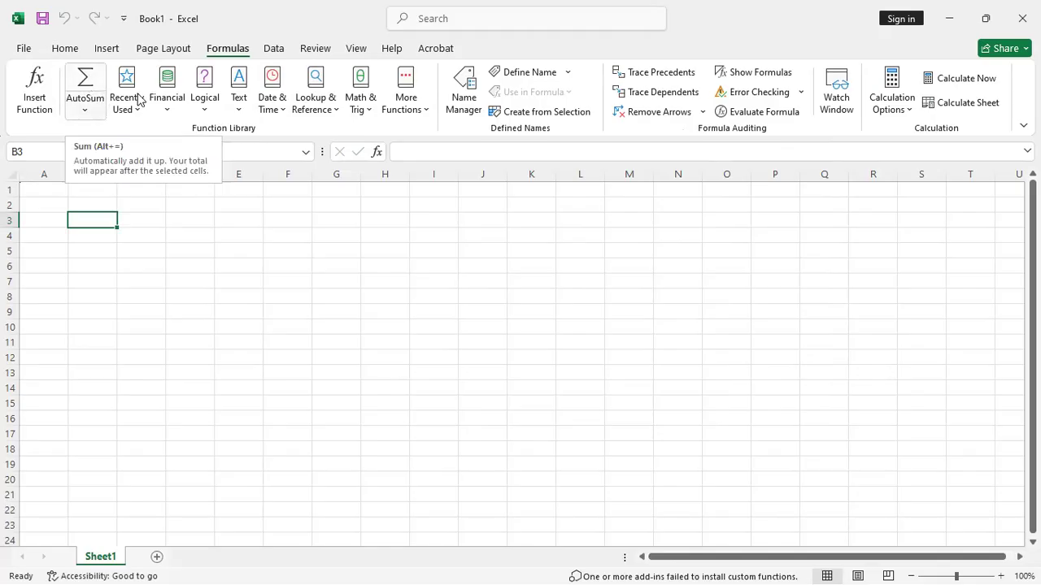
{"action": "left_click", "coordinate": [68, 54]}
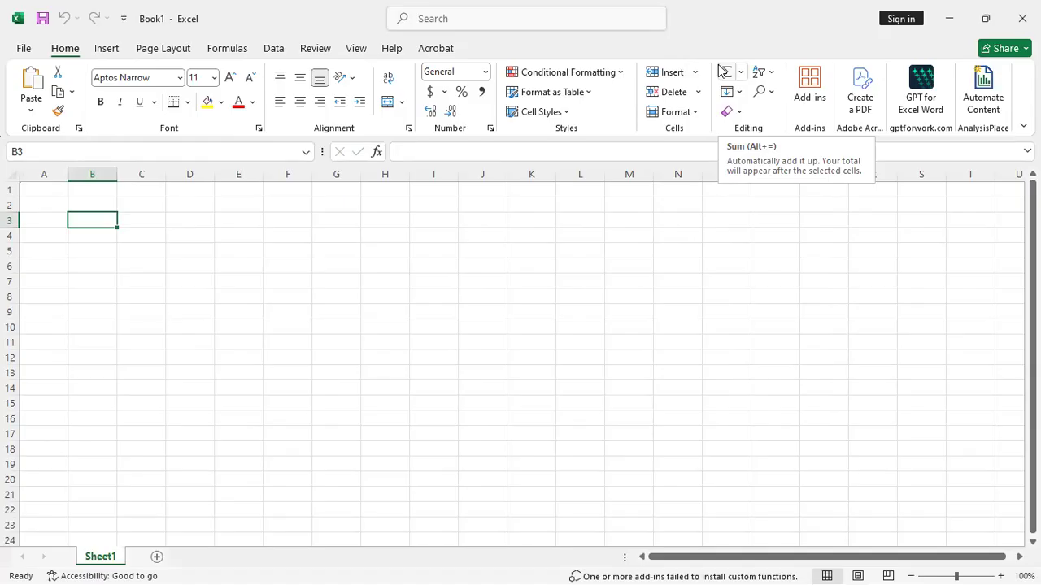
{"action": "left_click", "coordinate": [741, 71]}
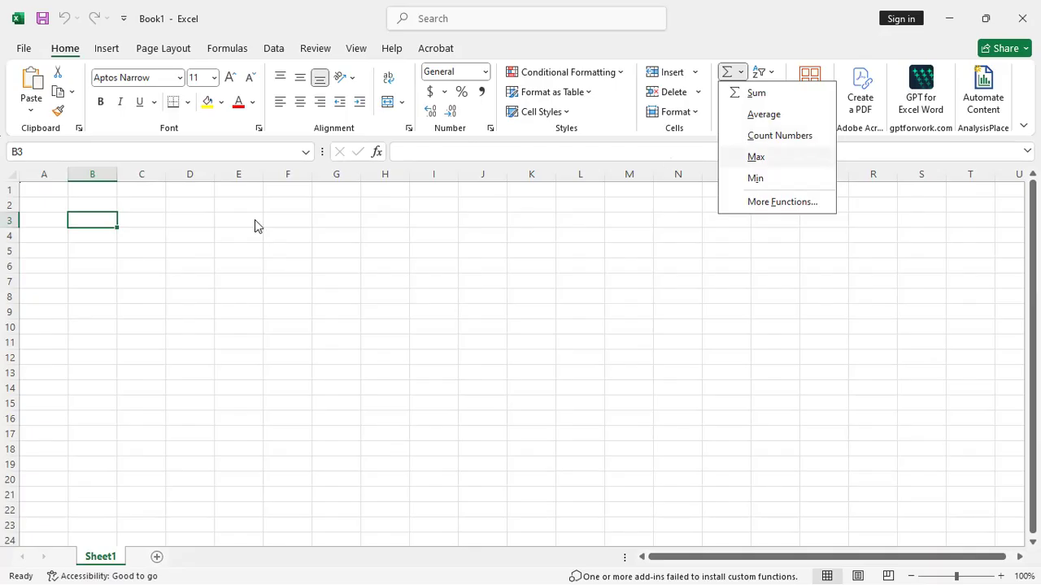
Enter the column headers Name, Hinid and Math in cells C3 to E3
{"action": "left_click", "coordinate": [139, 220]}
{"action": "left_click", "coordinate": [136, 219]}
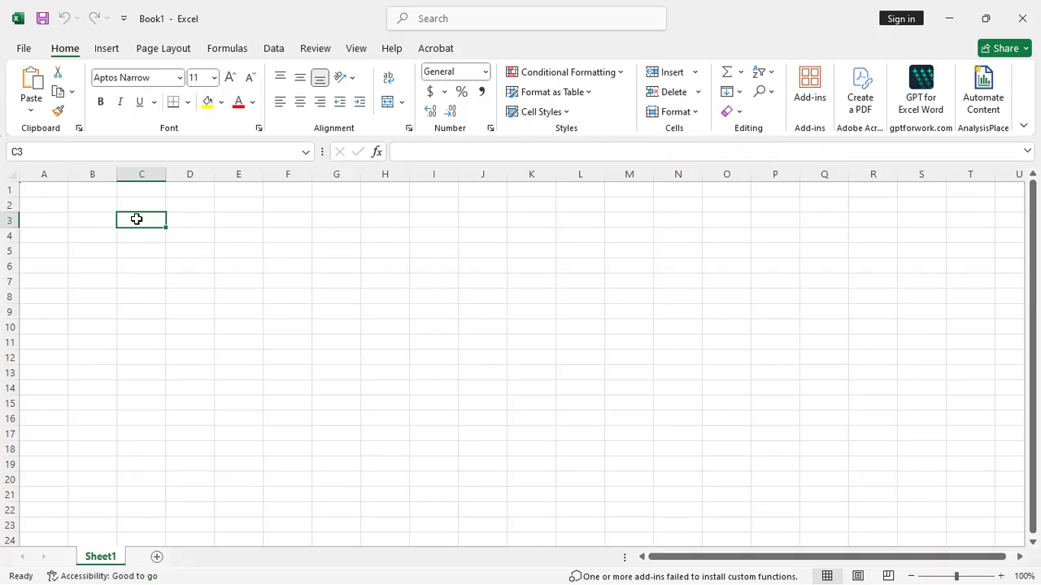
{"action": "type", "text": "Name"}
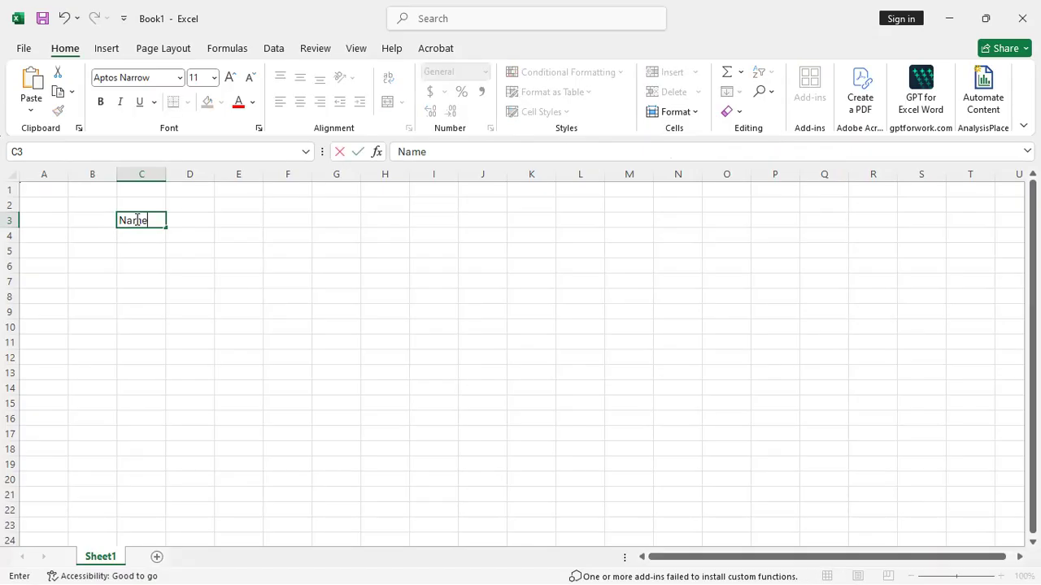
{"action": "key", "text": "Tab"}
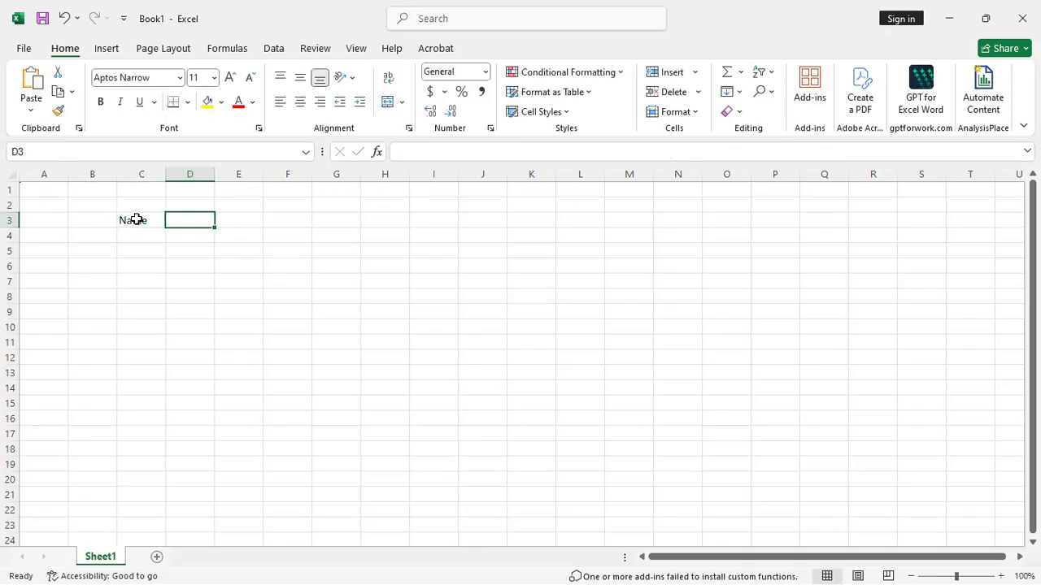
{"action": "type", "text": "Hinid"}
{"action": "key", "text": "Tab"}
{"action": "key", "text": "Tab"}
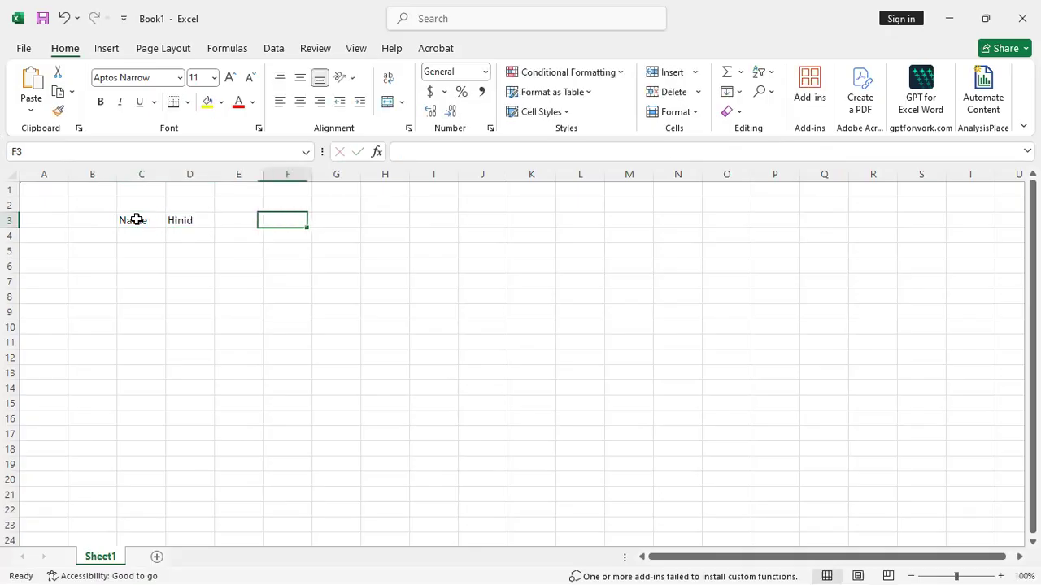
{"action": "key", "text": "Left"}
{"action": "type", "text": "Math"}
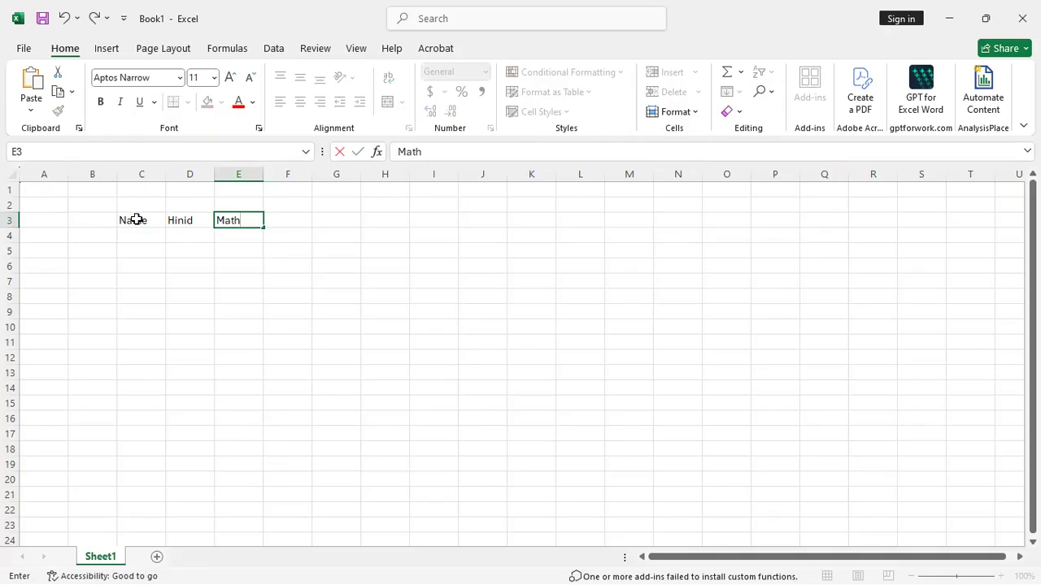
{"action": "key", "text": "Tab"}
Add the column headers english and punjabi in cells F3 and G3
{"action": "type", "text": "Hin"}
{"action": "key", "text": "BackSpace"}
{"action": "key", "text": "BackSpace"}
{"action": "key", "text": "BackSpace"}
{"action": "type", "text": "english"}
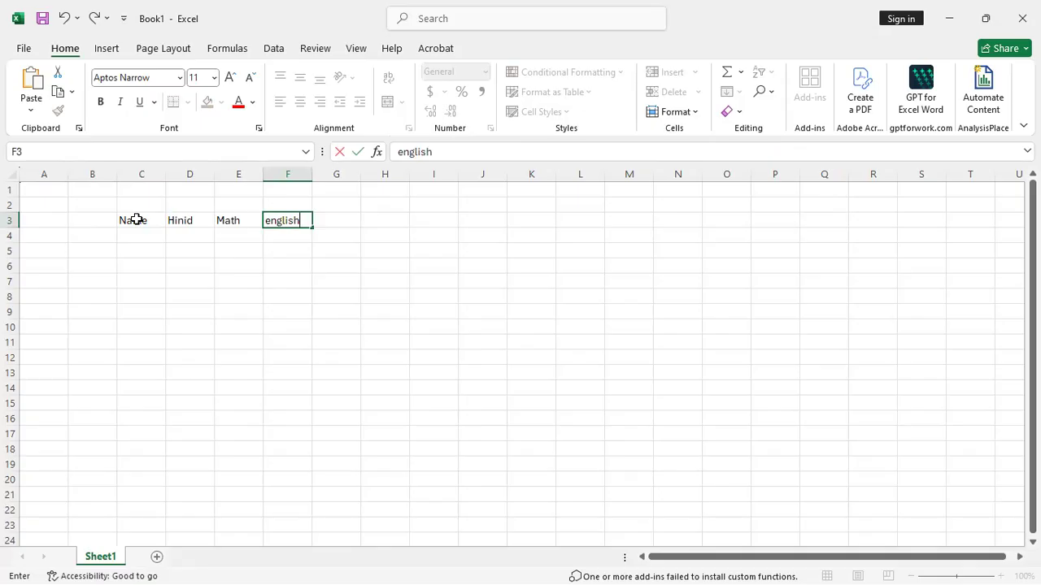
{"action": "key", "text": "Tab"}
{"action": "type", "text": "punjabi"}
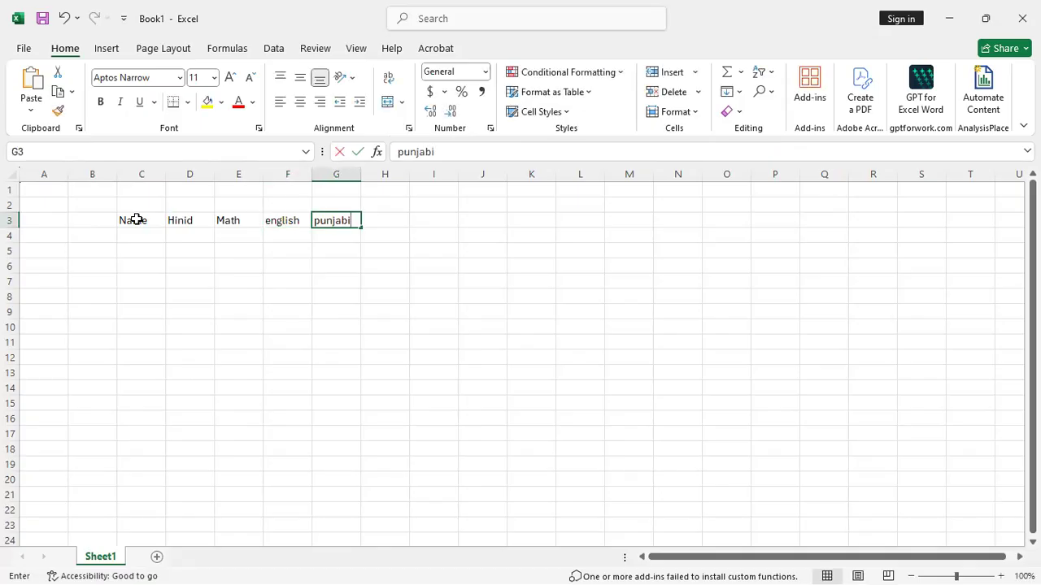
{"action": "key", "text": "Tab"}
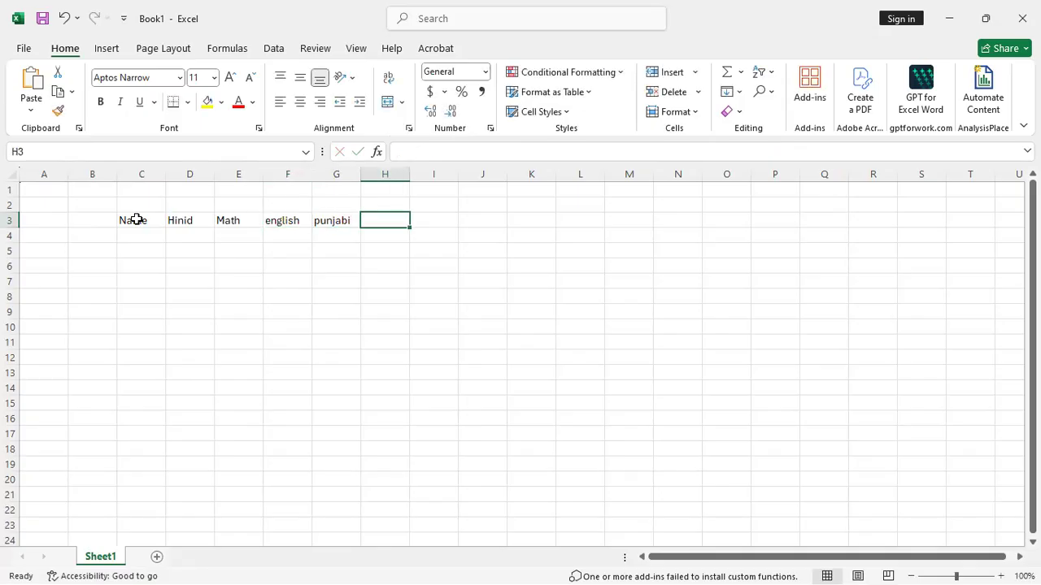
Complete the header row with Sceince, SS, Total and % in cells H3 to K3
{"action": "type", "text": "eince"}
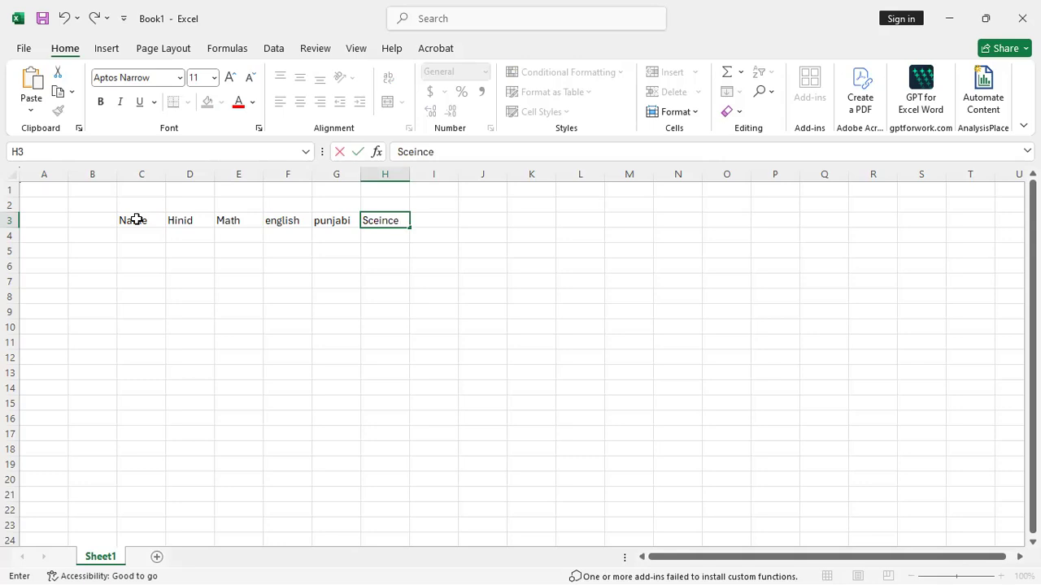
{"action": "key", "text": "Tab"}
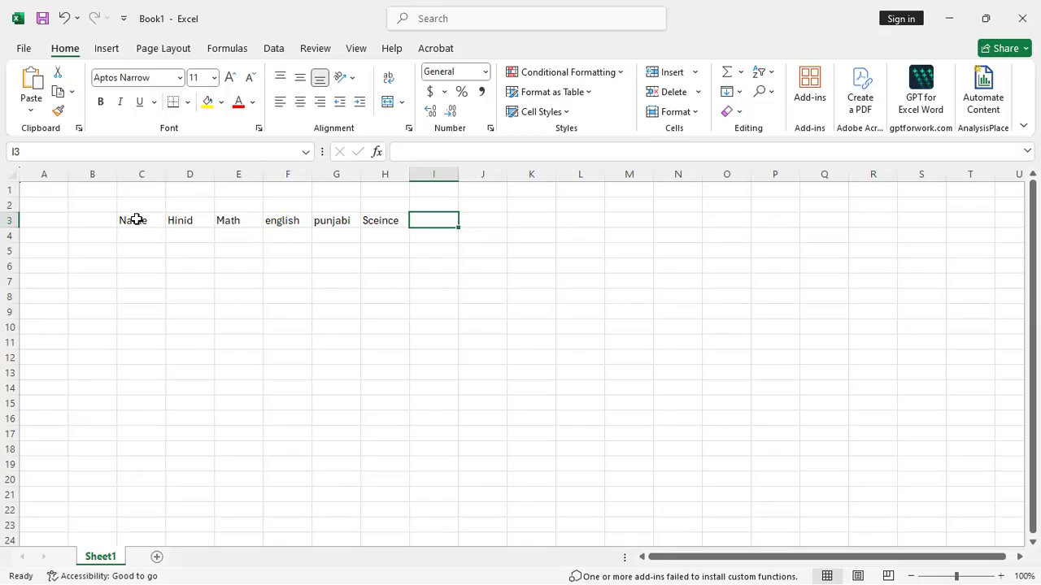
{"action": "type", "text": "SS"}
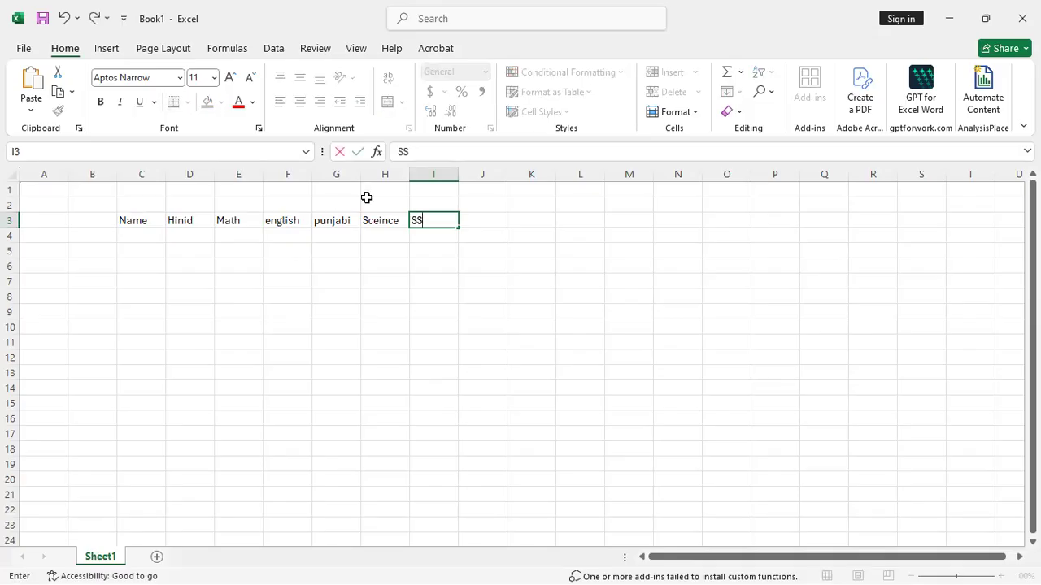
{"action": "left_click", "coordinate": [479, 221]}
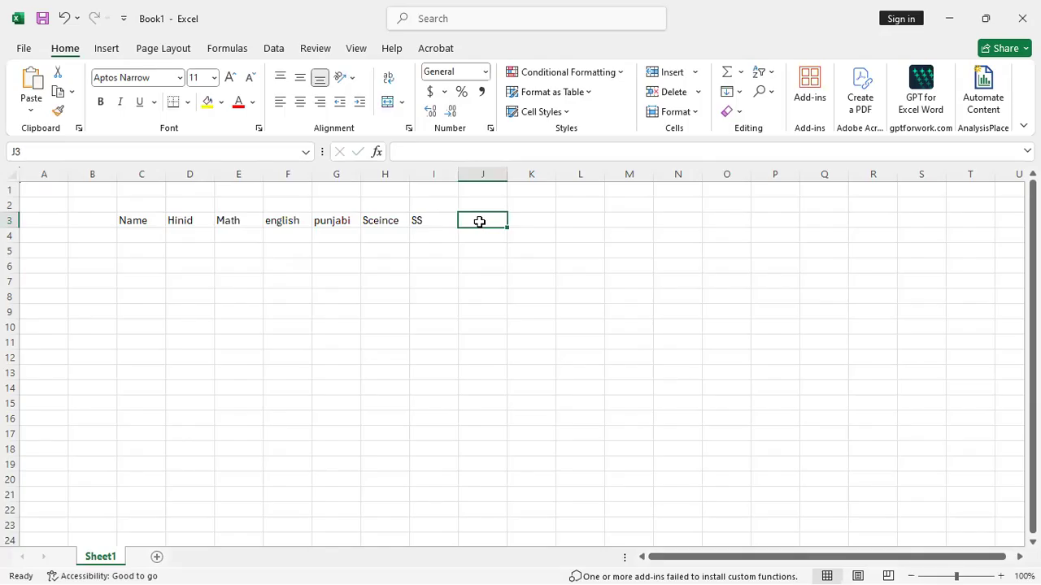
{"action": "type", "text": "Total"}
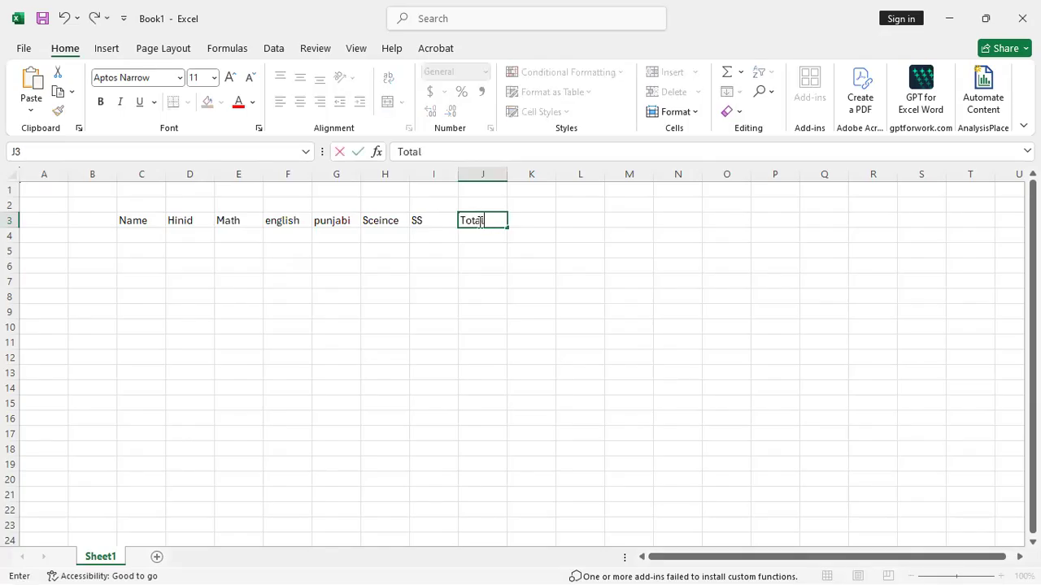
{"action": "key", "text": "Tab"}
{"action": "type", "text": "%"}
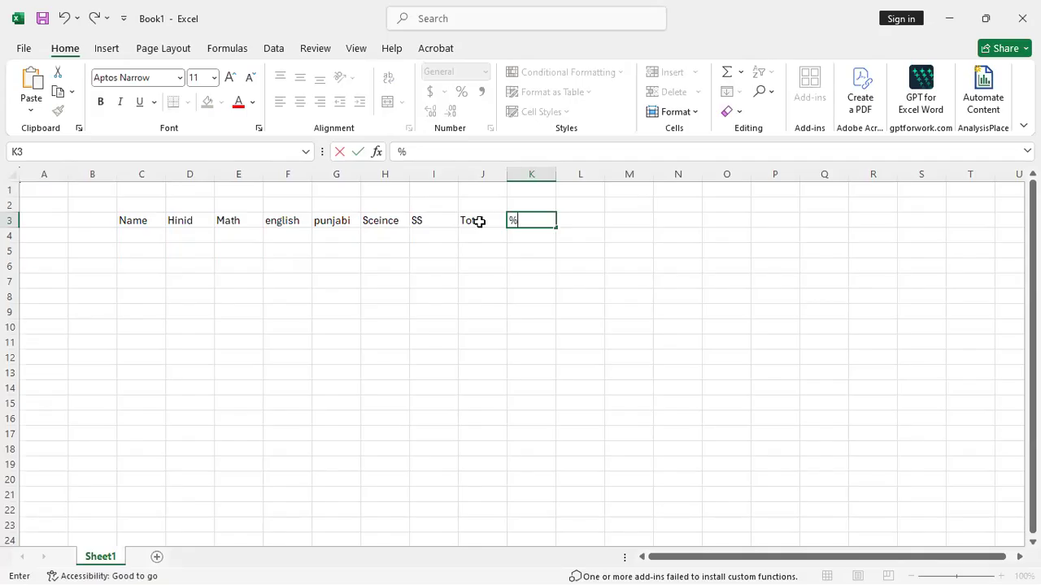
{"action": "left_click", "coordinate": [525, 343]}
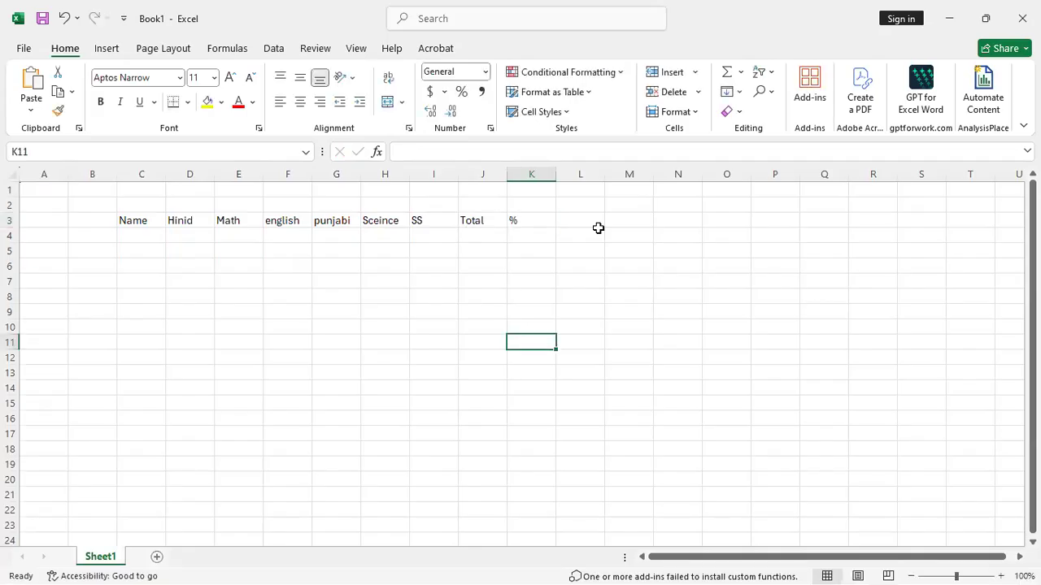
List the student names a, b and c in cells C4 to C6 under the Name header
{"action": "left_click", "coordinate": [135, 234]}
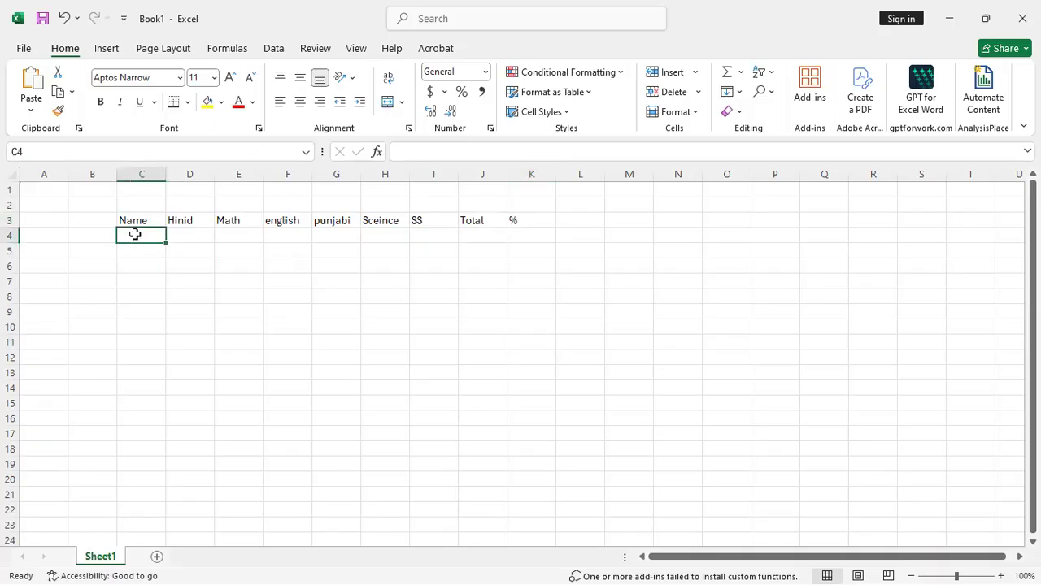
{"action": "type", "text": "a"}
{"action": "key", "text": "Return"}
{"action": "type", "text": "b"}
{"action": "key", "text": "Return"}
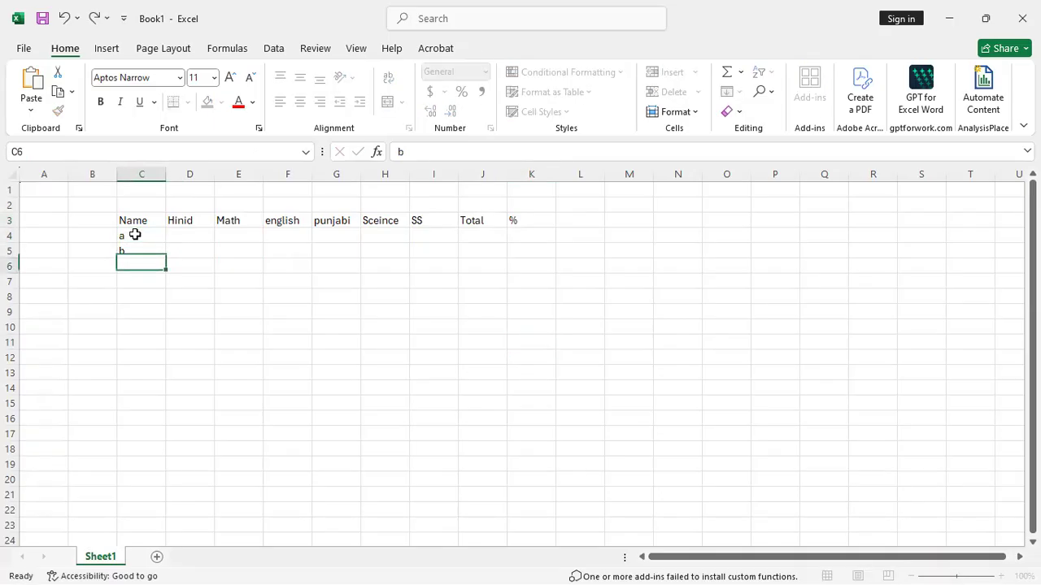
{"action": "type", "text": "c"}
Correct the misspelled subject header in cell D3 to Hindi
{"action": "left_click", "coordinate": [179, 222]}
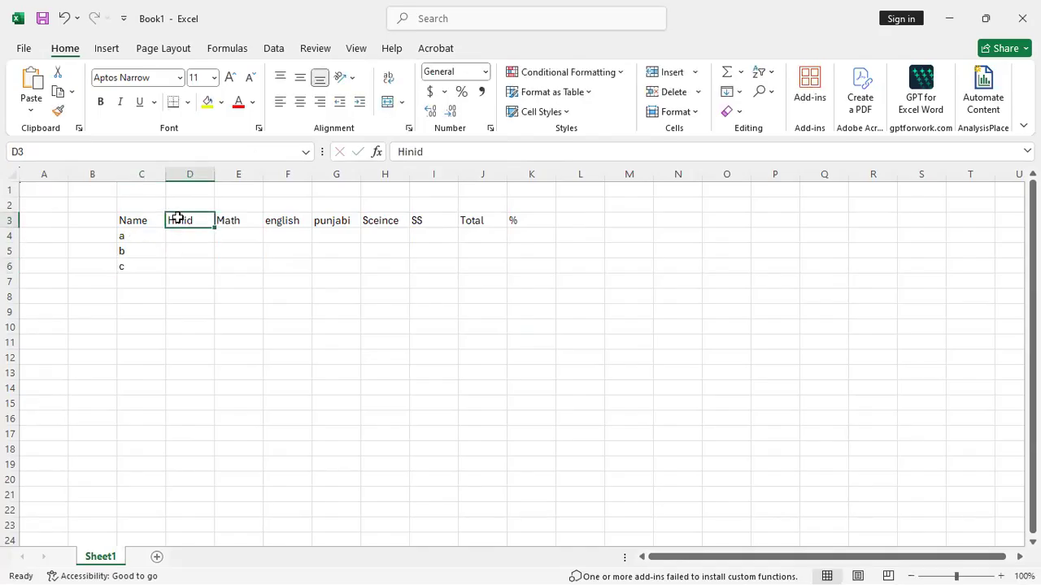
{"action": "type", "text": "Hindi"}
{"action": "left_click", "coordinate": [178, 266]}
Enter the Hindi marks 56, 67 and 45 for students a, b and c in cells D4 to D6
{"action": "left_click", "coordinate": [181, 240]}
{"action": "type", "text": "56"}
{"action": "key", "text": "Return"}
{"action": "type", "text": "67"}
{"action": "key", "text": "Return"}
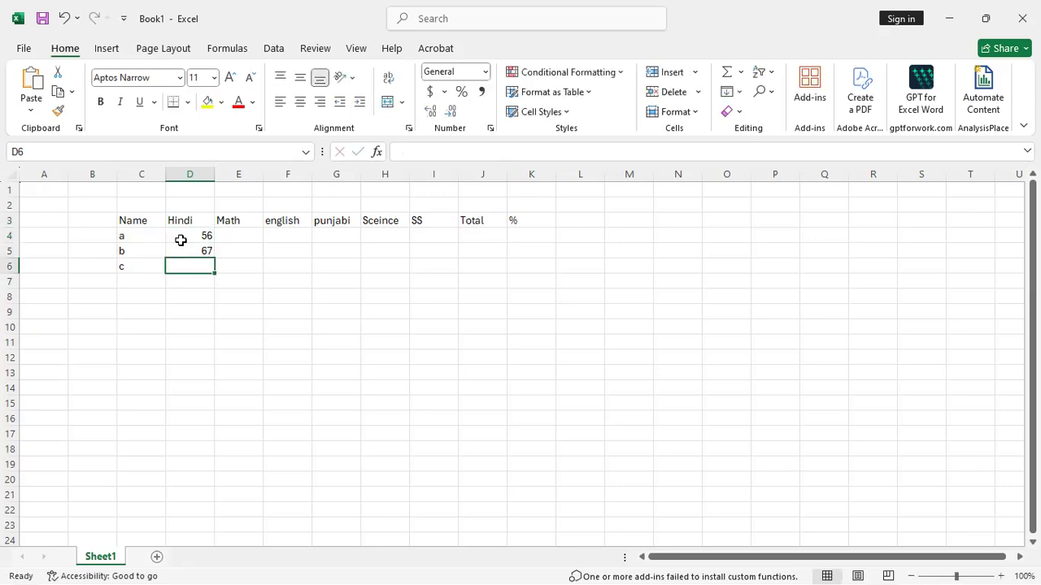
{"action": "type", "text": "45"}
{"action": "key", "text": "Return"}
Enter the Math marks 67, 45 and 76 for students a, b and c in cells E4 to E6
{"action": "left_click", "coordinate": [228, 234]}
{"action": "type", "text": "67"}
{"action": "key", "text": "Return"}
{"action": "type", "text": "45"}
{"action": "key", "text": "Return"}
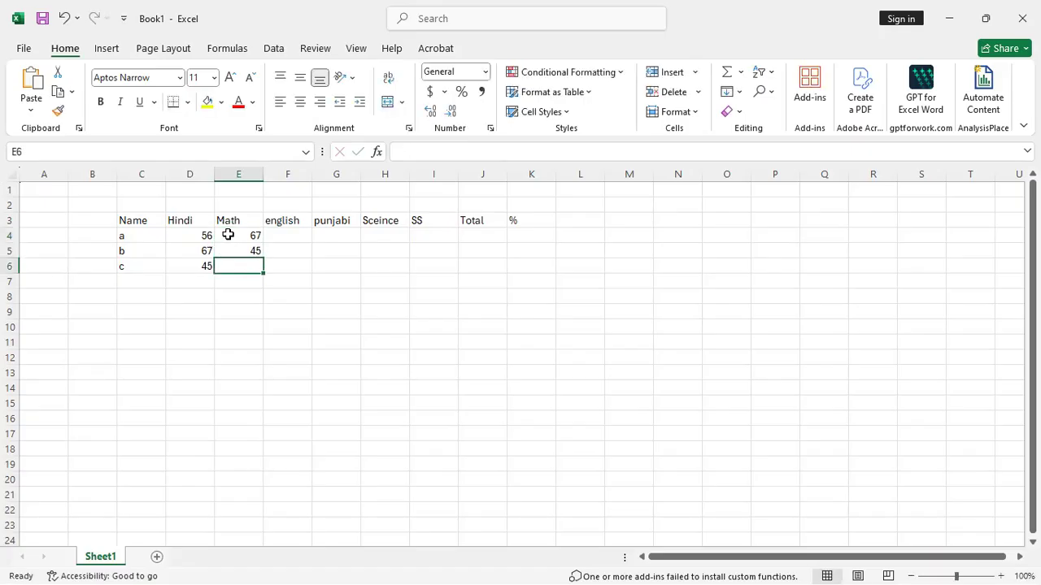
{"action": "type", "text": "76"}
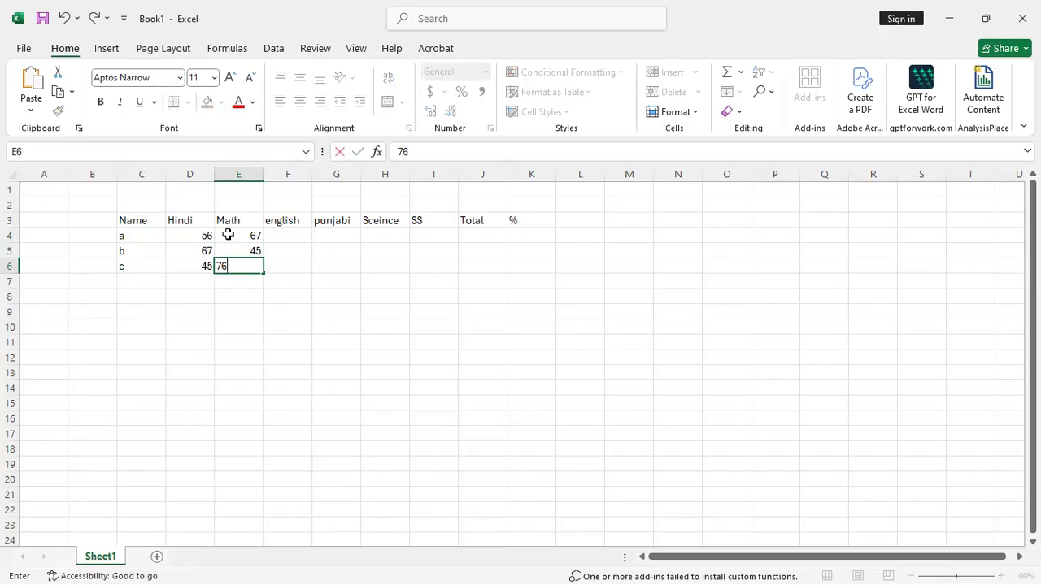
{"action": "key", "text": "Tab"}
Enter the english marks 65, 78 and 65 for students a, b and c in cells F4 to F6
{"action": "key", "text": "Up"}
{"action": "key", "text": "Up"}
{"action": "type", "text": "65"}
{"action": "key", "text": "Return"}
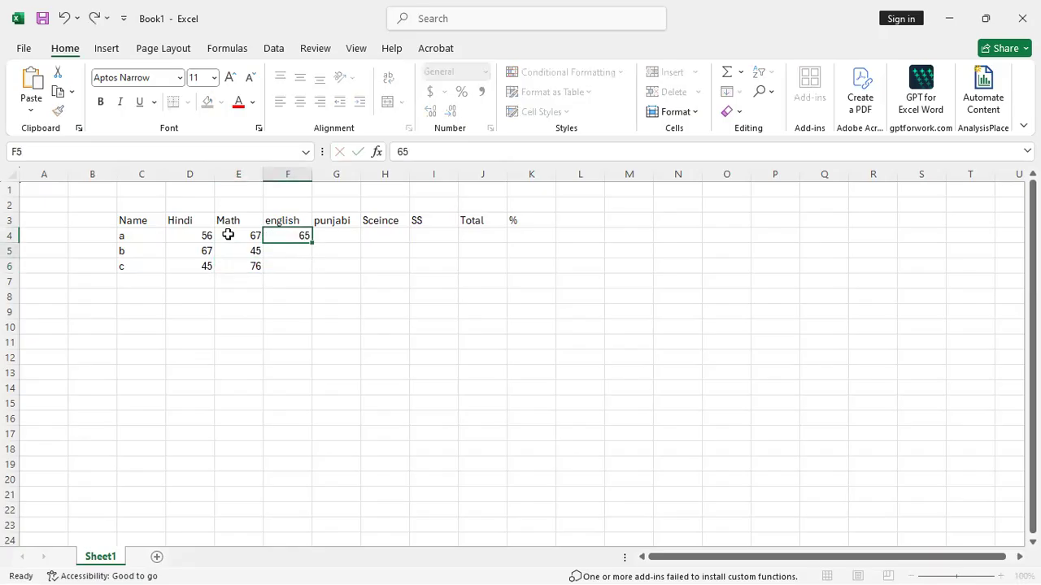
{"action": "type", "text": "78"}
{"action": "key", "text": "Return"}
{"action": "type", "text": "65"}
{"action": "key", "text": "Return"}
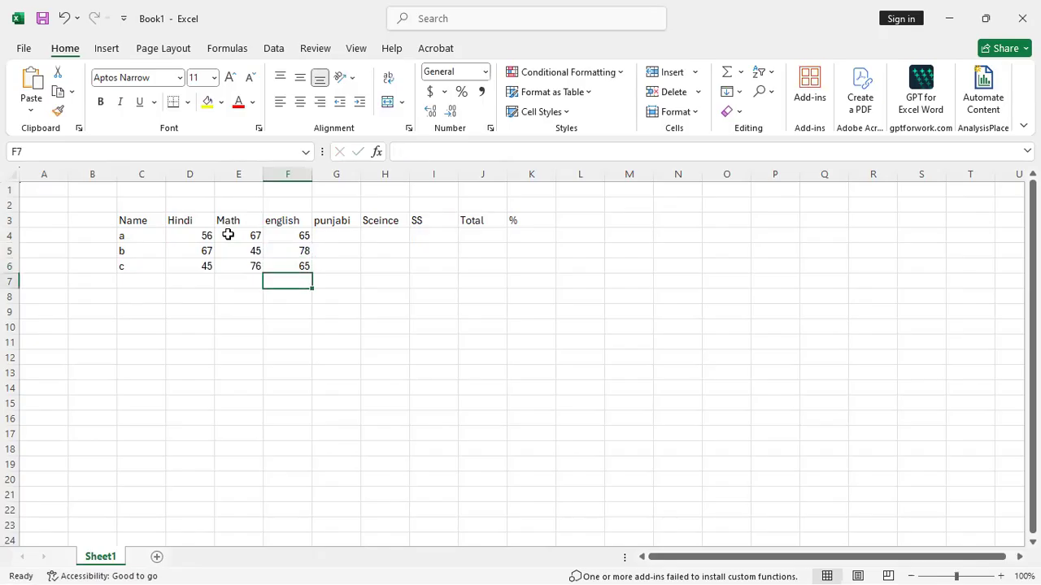
Enter the punjabi marks 54, 78 and 45 for students a, b and c in cells G4 to G6
{"action": "left_click", "coordinate": [317, 238]}
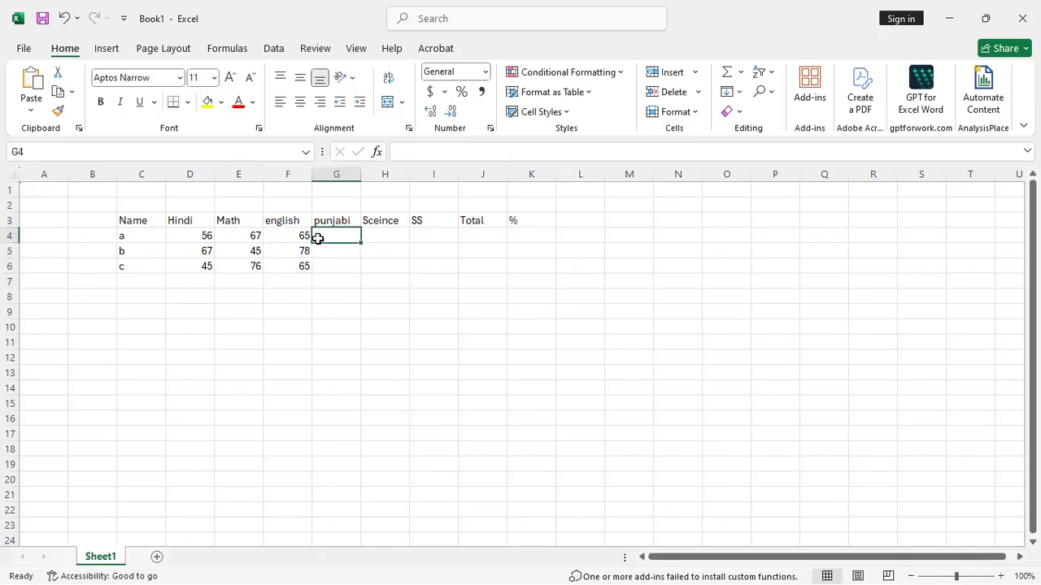
{"action": "type", "text": "54"}
{"action": "key", "text": "Return"}
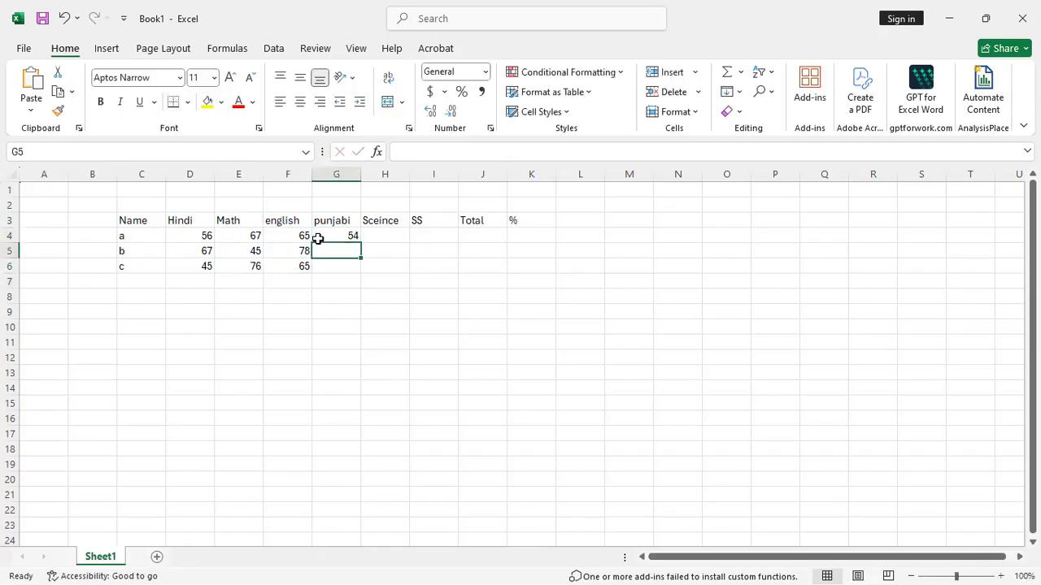
{"action": "type", "text": "78"}
{"action": "key", "text": "Return"}
{"action": "type", "text": "45"}
{"action": "key", "text": "Return"}
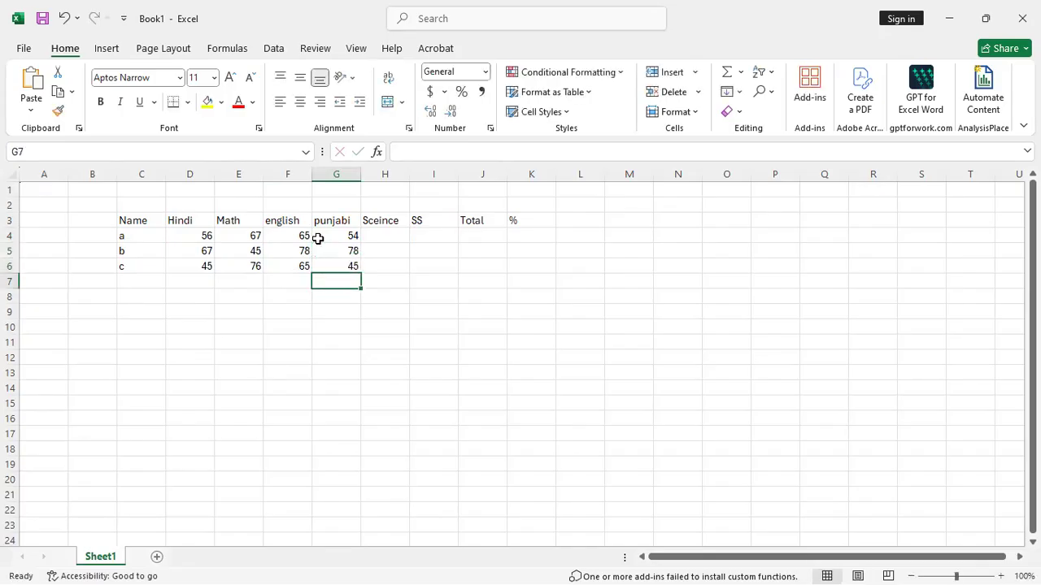
Enter the Sceince marks 68, 65 and 98 for students a, b and c in cells H4 to H6
{"action": "left_click", "coordinate": [398, 234]}
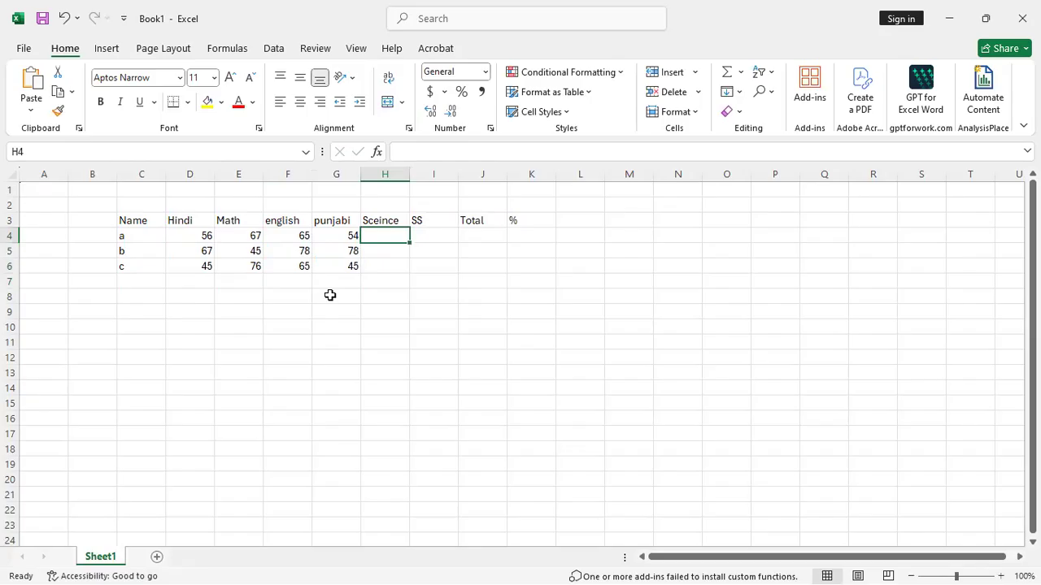
{"action": "type", "text": "68"}
{"action": "key", "text": "Return"}
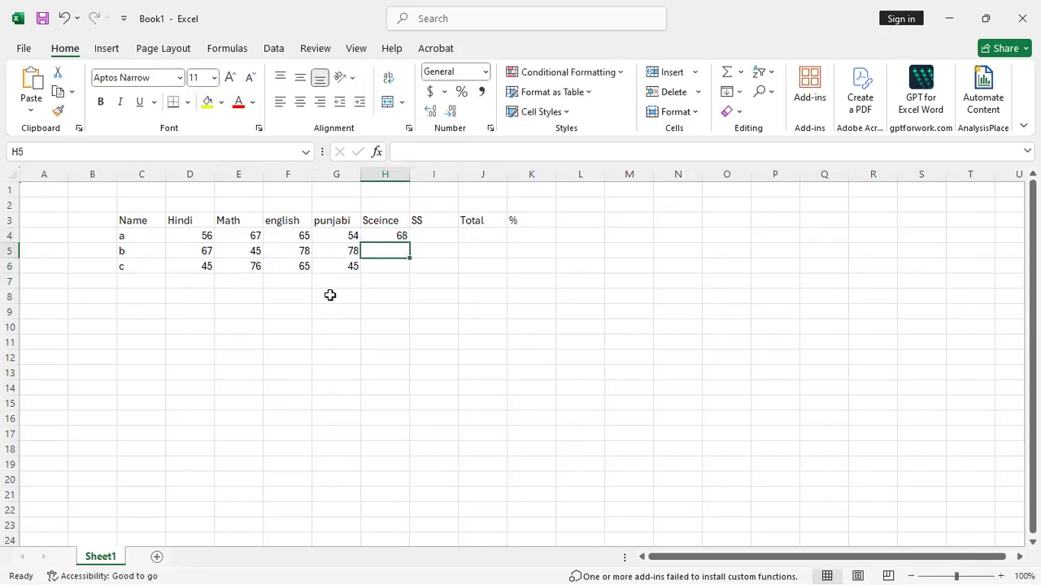
{"action": "type", "text": "65"}
{"action": "key", "text": "Return"}
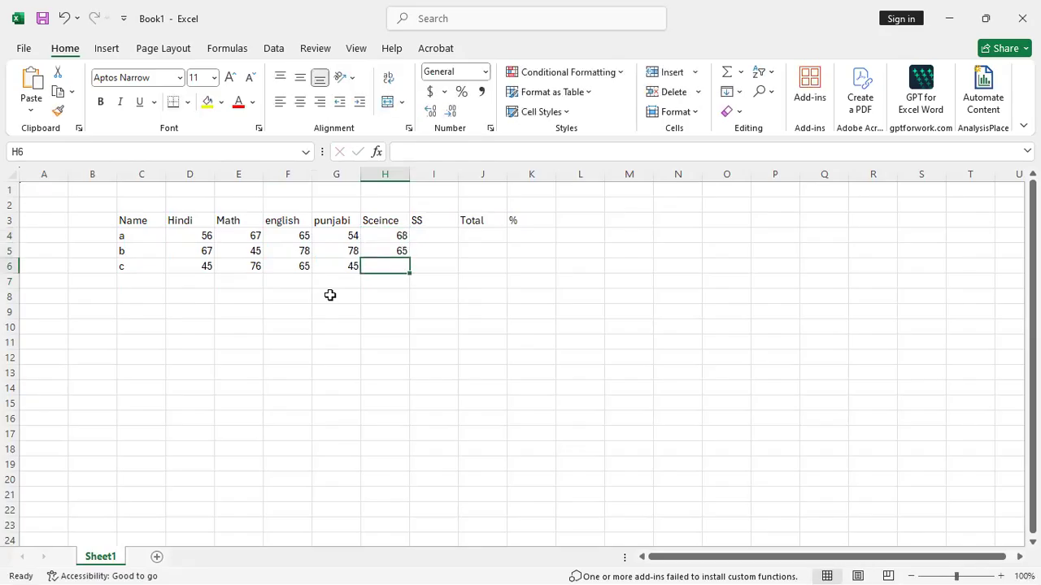
{"action": "type", "text": "98"}
{"action": "key", "text": "Return"}
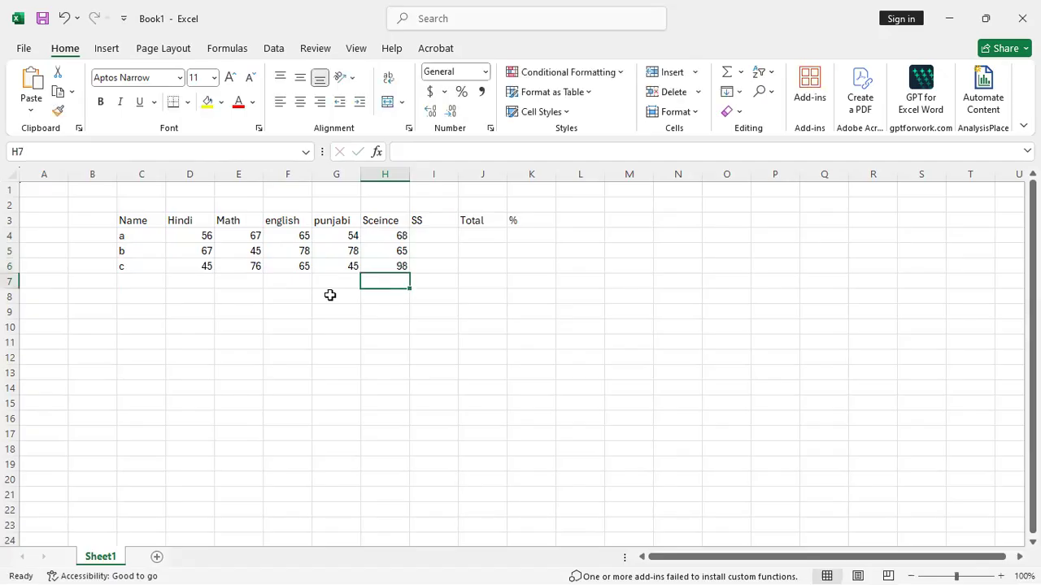
Enter the SS marks 67, 46 and 76 for students a, b and c in cells I4 to I6
{"action": "left_click", "coordinate": [433, 233]}
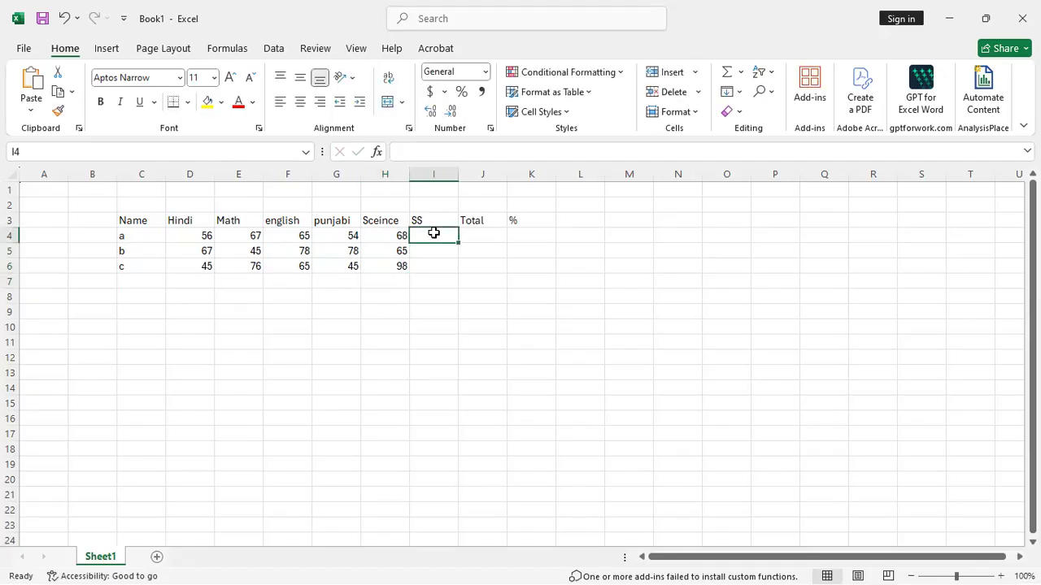
{"action": "type", "text": "67"}
{"action": "key", "text": "Return"}
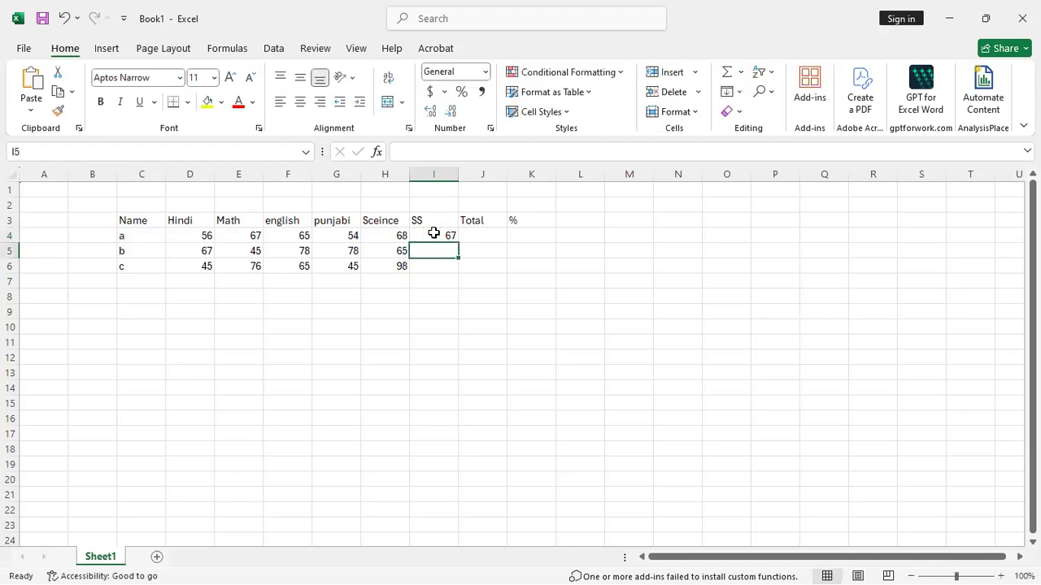
{"action": "type", "text": "46"}
{"action": "key", "text": "Return"}
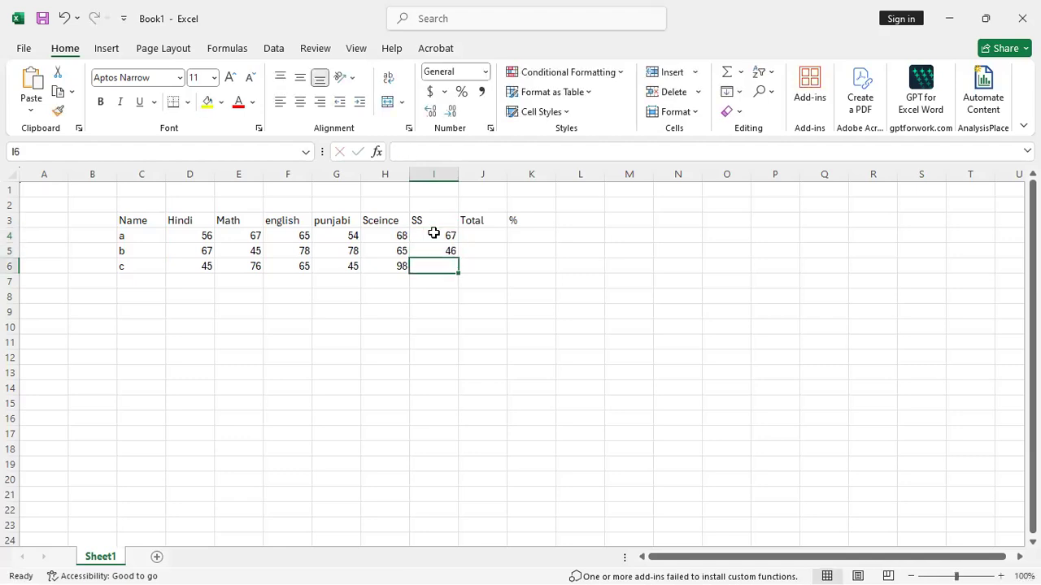
{"action": "type", "text": "76"}
{"action": "key", "text": "Return"}
{"action": "left_click", "coordinate": [482, 403]}
{"action": "left_click_drag", "start_coordinate": [128, 218], "coordinate": [463, 265]}
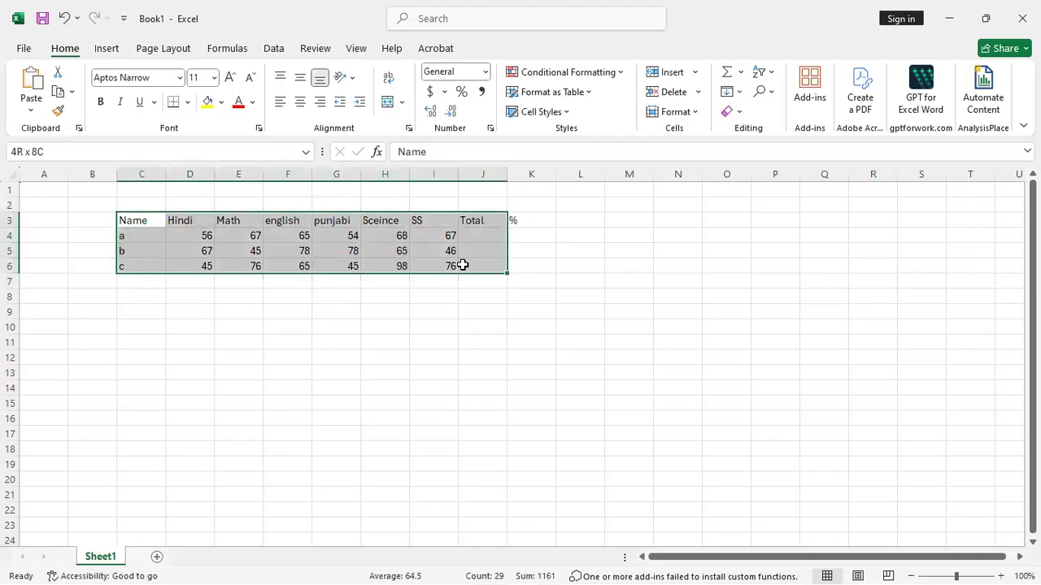
{"action": "left_click", "coordinate": [302, 342]}
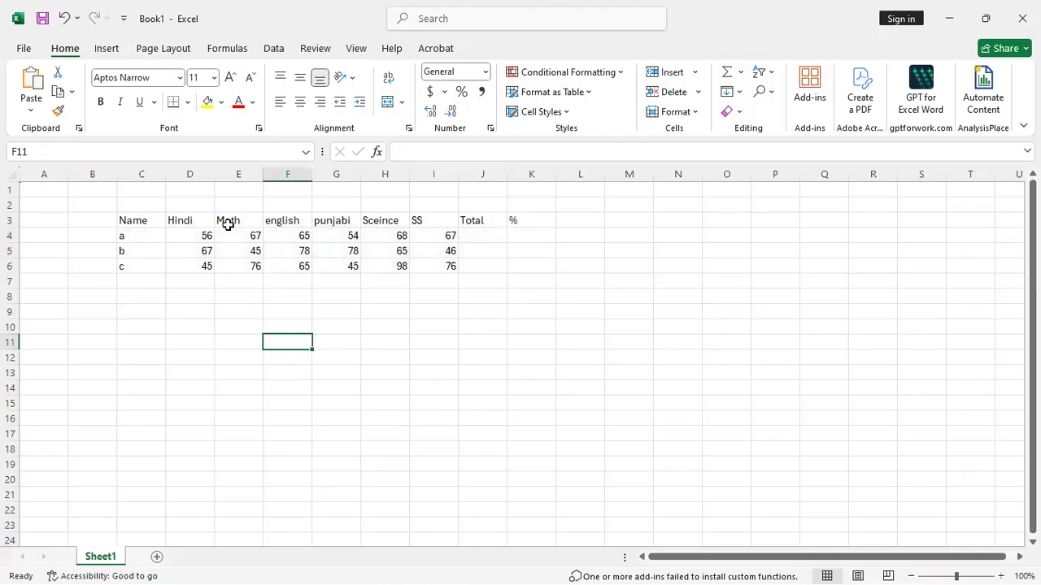
Total student a's marks in cell J4 with the formula =SUM(D4:I4)
{"action": "left_click", "coordinate": [474, 233]}
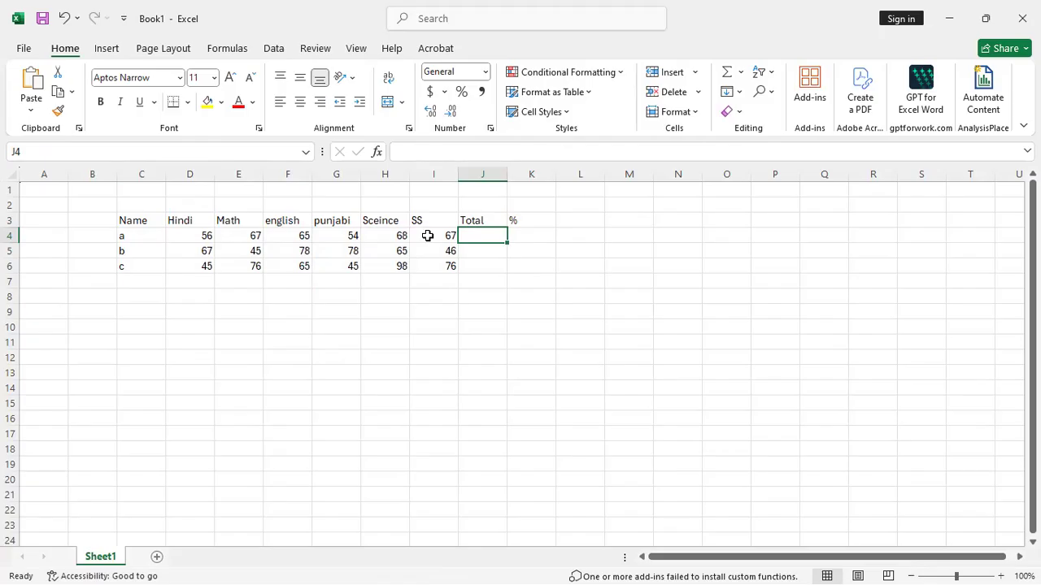
{"action": "type", "text": "="}
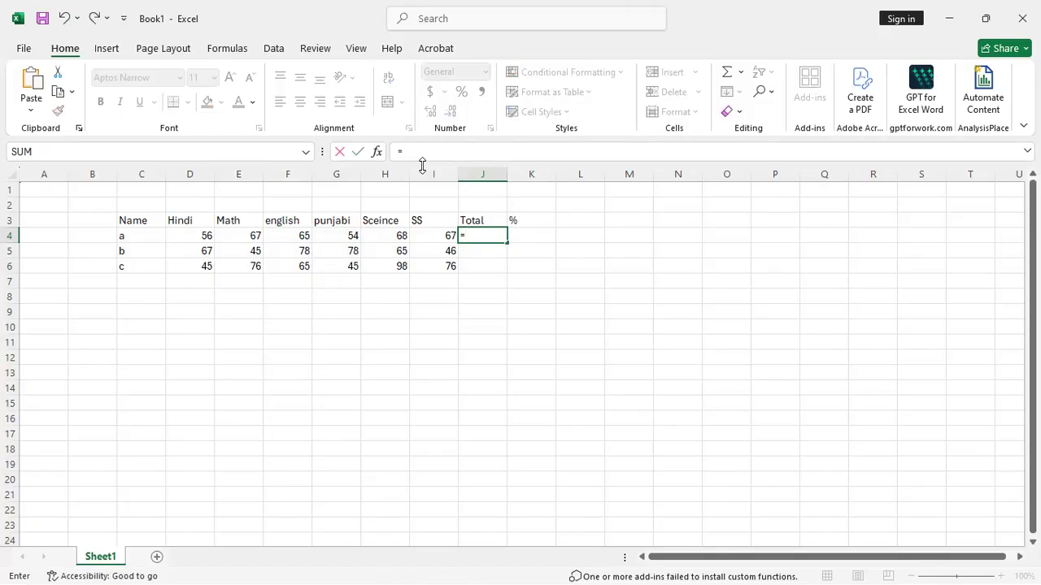
{"action": "type", "text": "su"}
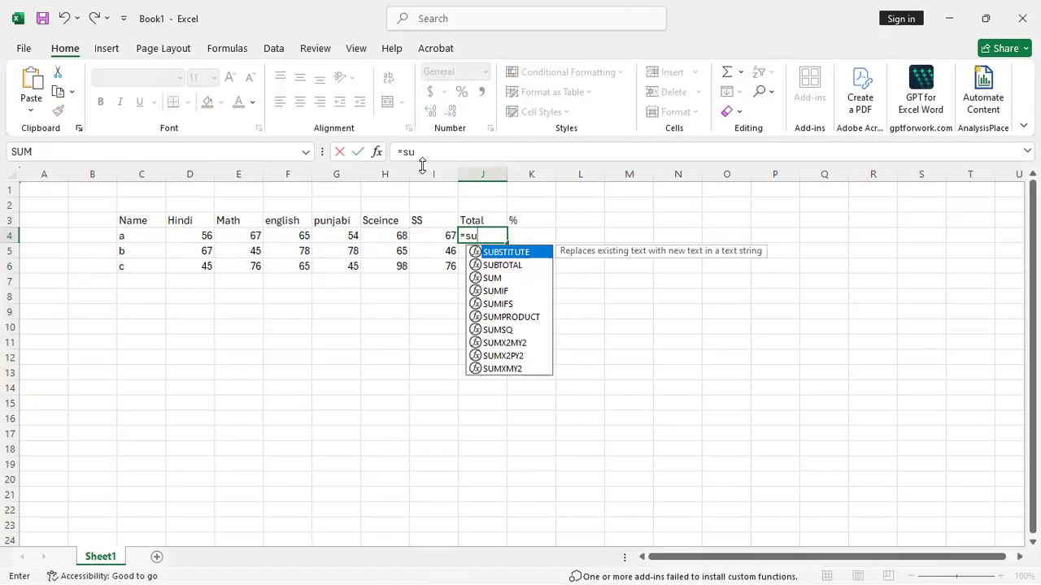
{"action": "type", "text": "m"}
{"action": "key", "text": "Tab"}
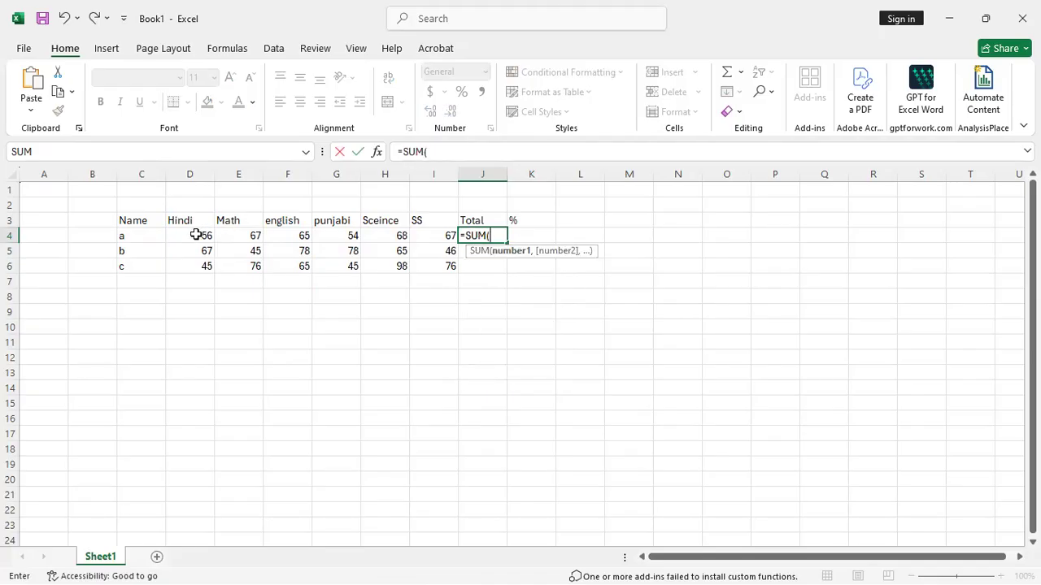
{"action": "left_click_drag", "start_coordinate": [196, 235], "coordinate": [413, 235]}
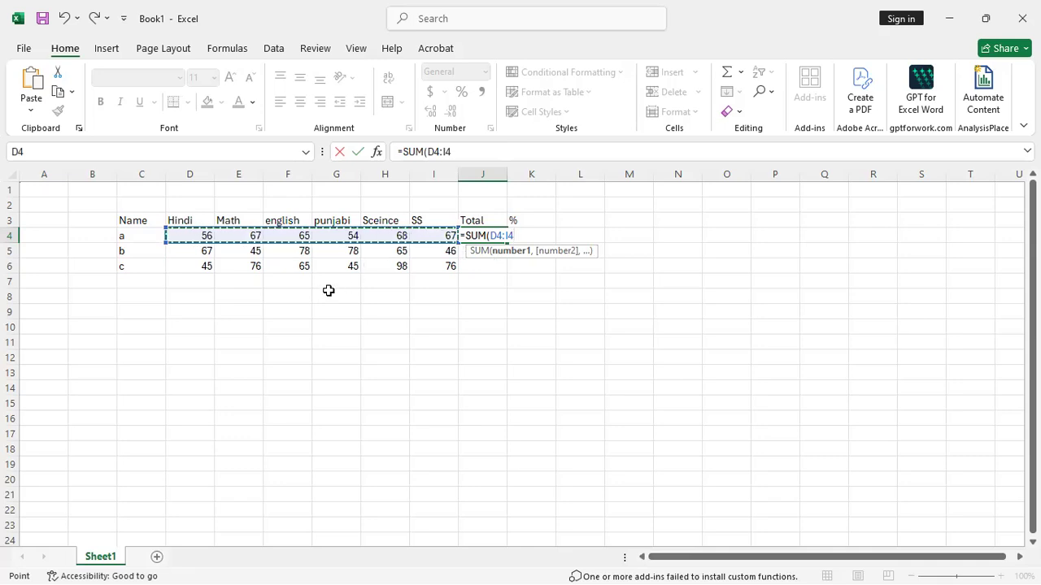
{"action": "type", "text": ")"}
{"action": "key", "text": "Return"}
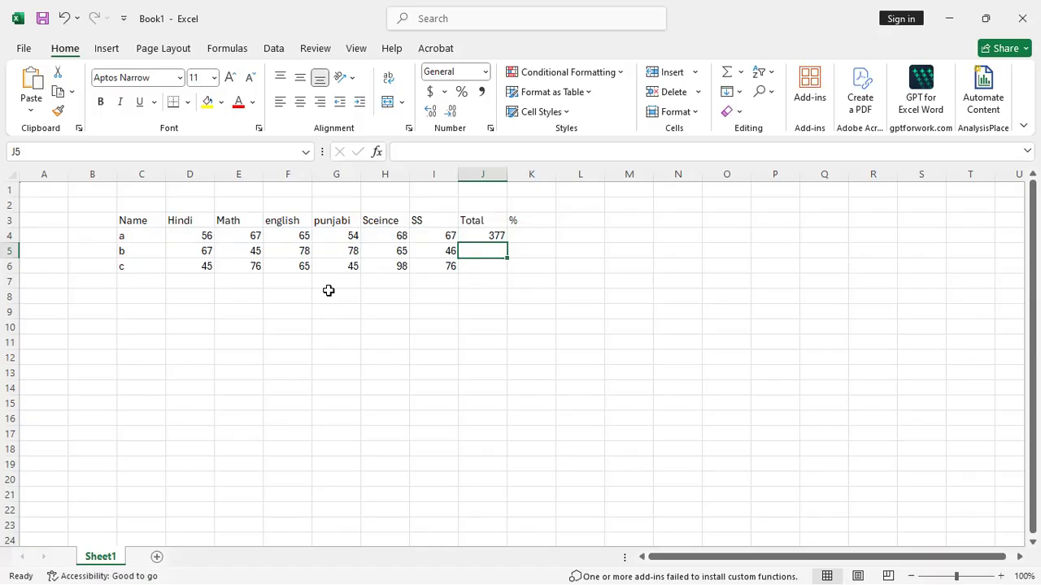
Insert the AutoSum Average function in cell K4 and correct its range to D4:I4 so the Total is excluded
{"action": "left_click", "coordinate": [523, 236]}
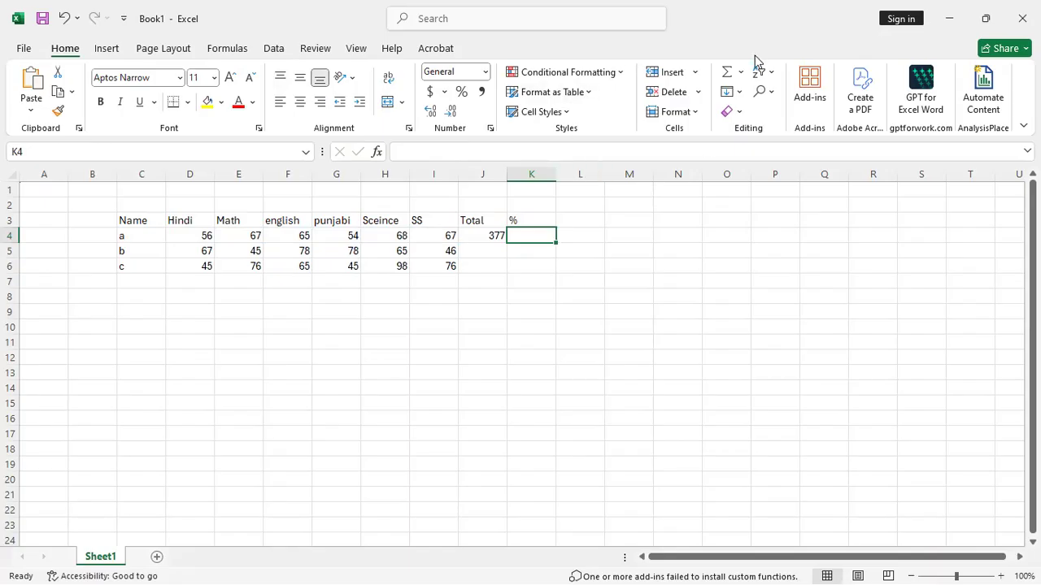
{"action": "left_click", "coordinate": [741, 72]}
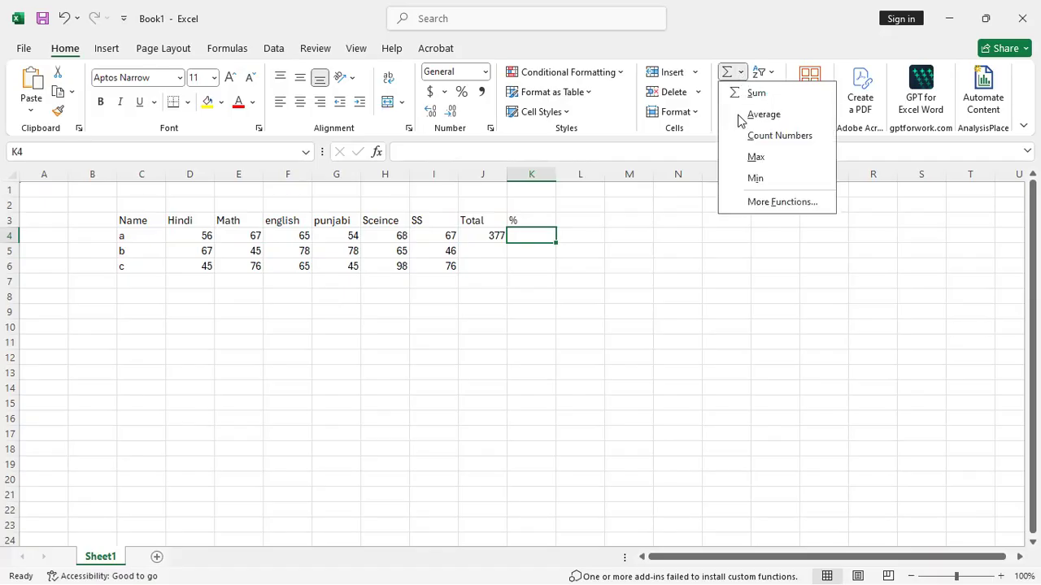
{"action": "left_click", "coordinate": [749, 118]}
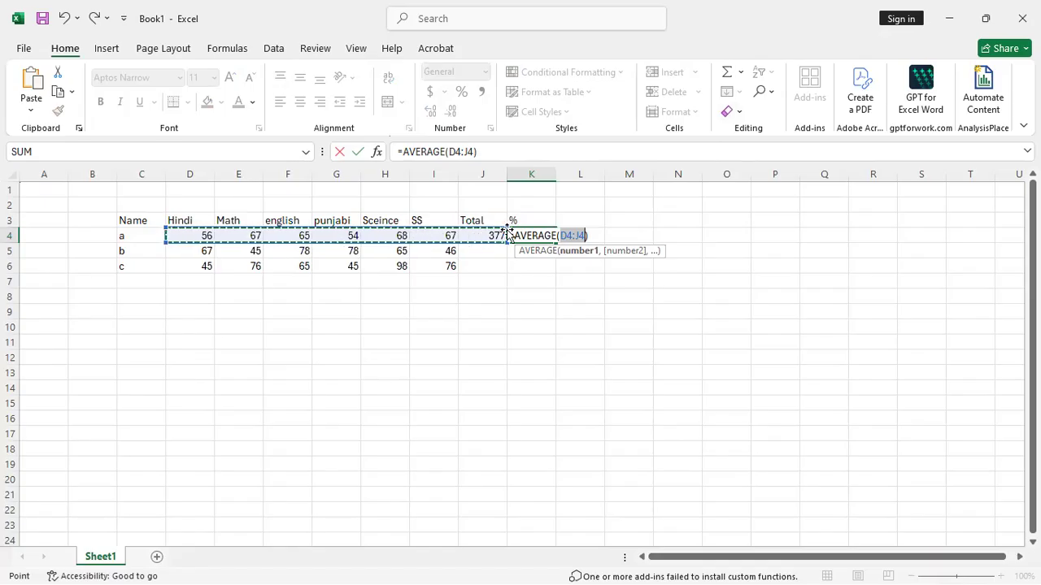
{"action": "left_click", "coordinate": [583, 236]}
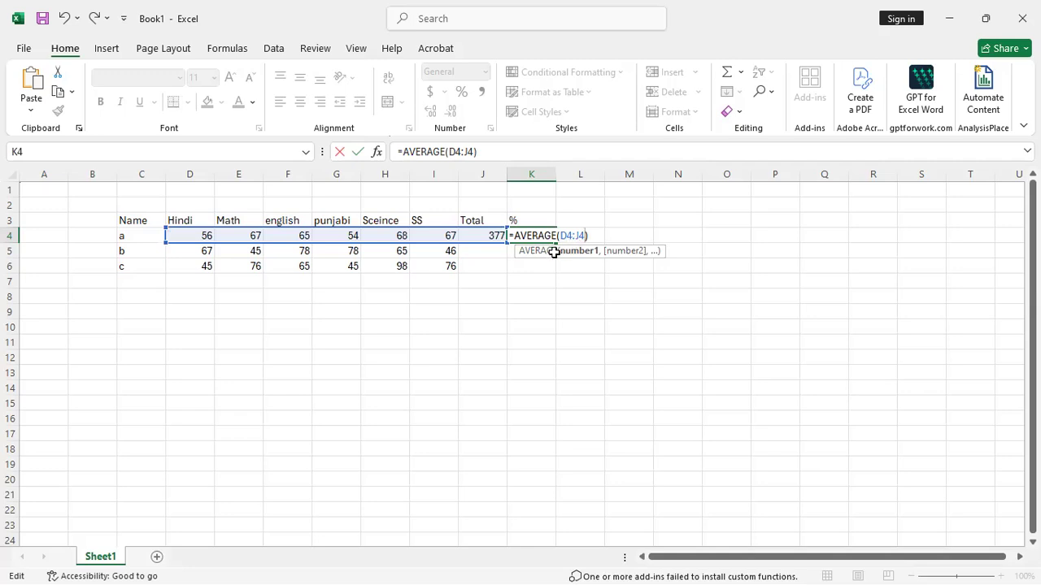
{"action": "key", "text": "BackSpace"}
{"action": "key", "text": "BackSpace"}
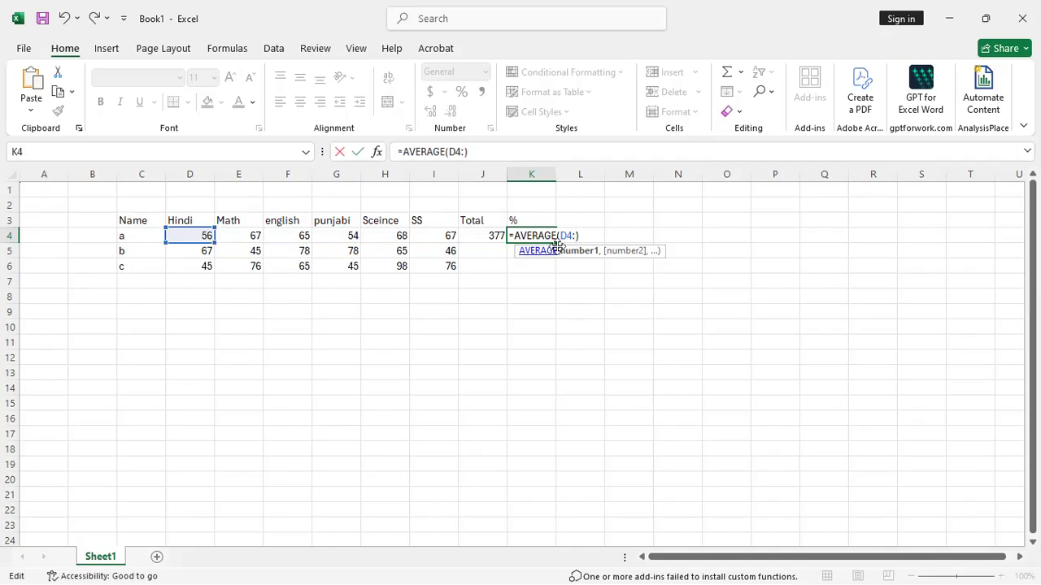
{"action": "type", "text": "i4"}
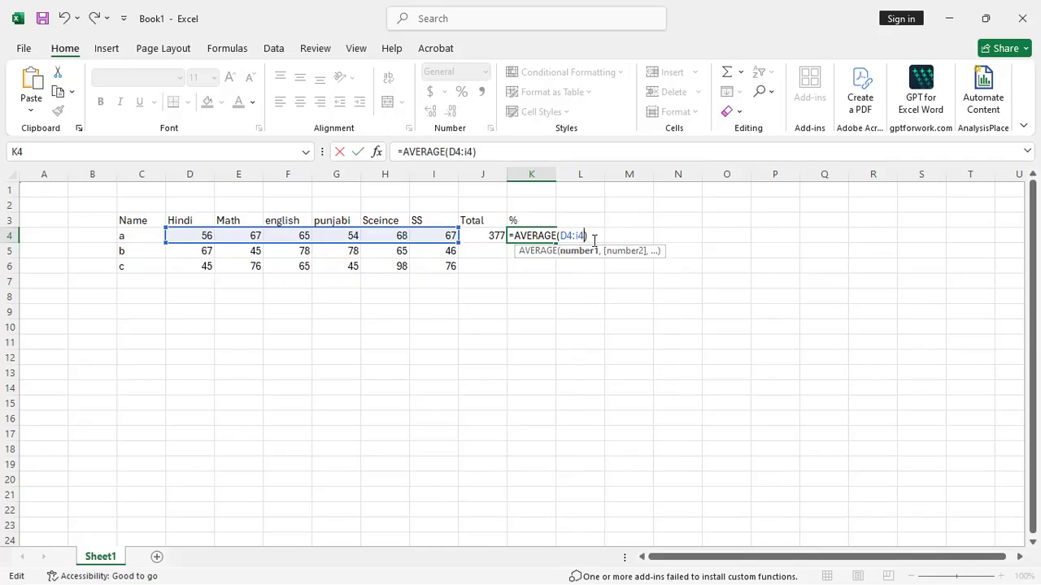
{"action": "left_click", "coordinate": [595, 241]}
{"action": "key", "text": "Return"}
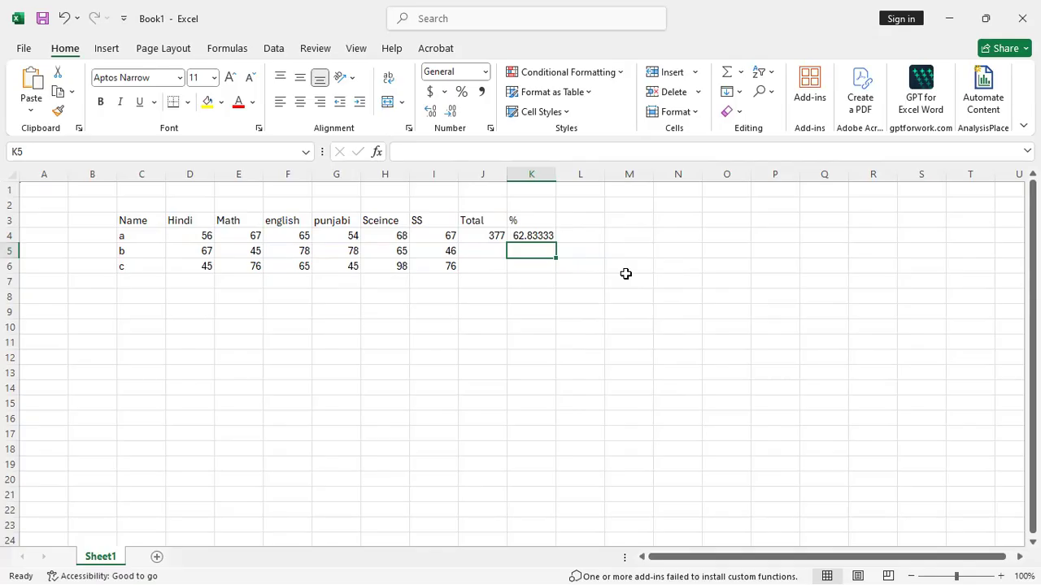
Fill the Total and % formulas from J4 and K4 down to row 6 for students b and c
{"action": "left_click", "coordinate": [491, 237]}
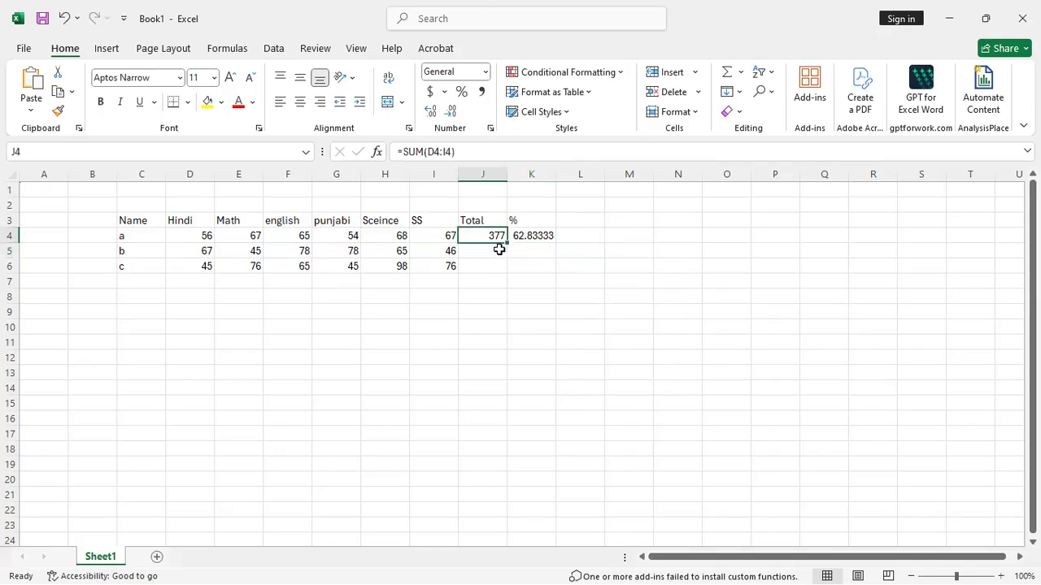
{"action": "left_click_drag", "start_coordinate": [507, 243], "coordinate": [549, 277]}
{"action": "left_click", "coordinate": [539, 238]}
{"action": "left_click", "coordinate": [615, 277]}
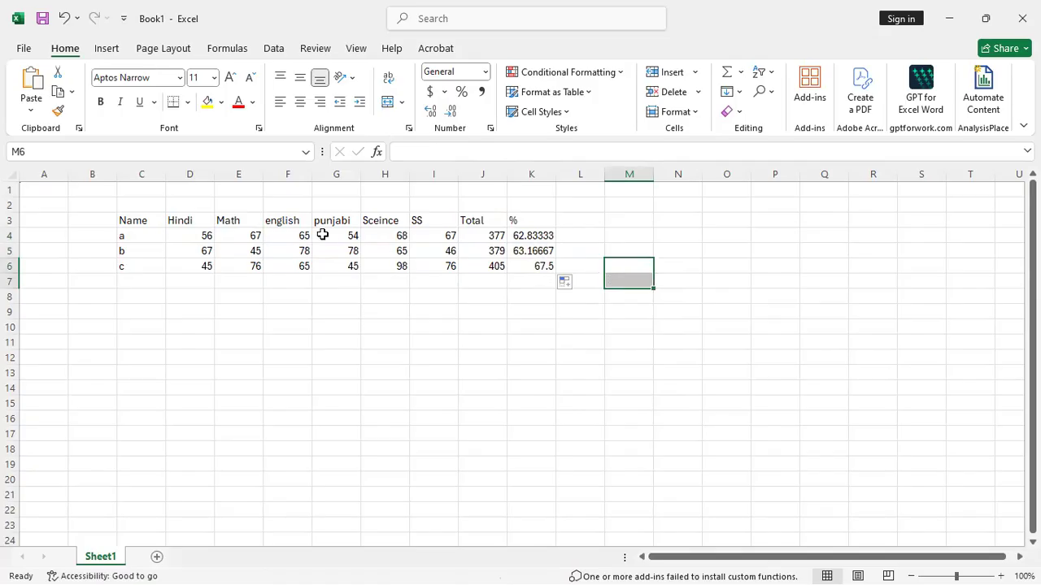
Add the header total Sub in cell L3, beside the % column
{"action": "left_click", "coordinate": [740, 71]}
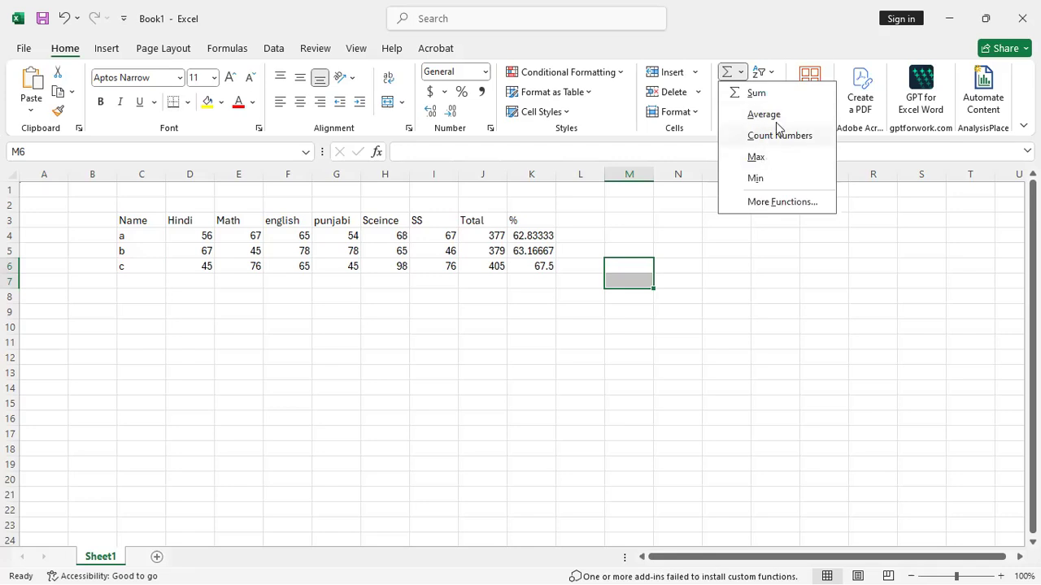
{"action": "left_click", "coordinate": [579, 216]}
{"action": "left_click", "coordinate": [572, 220]}
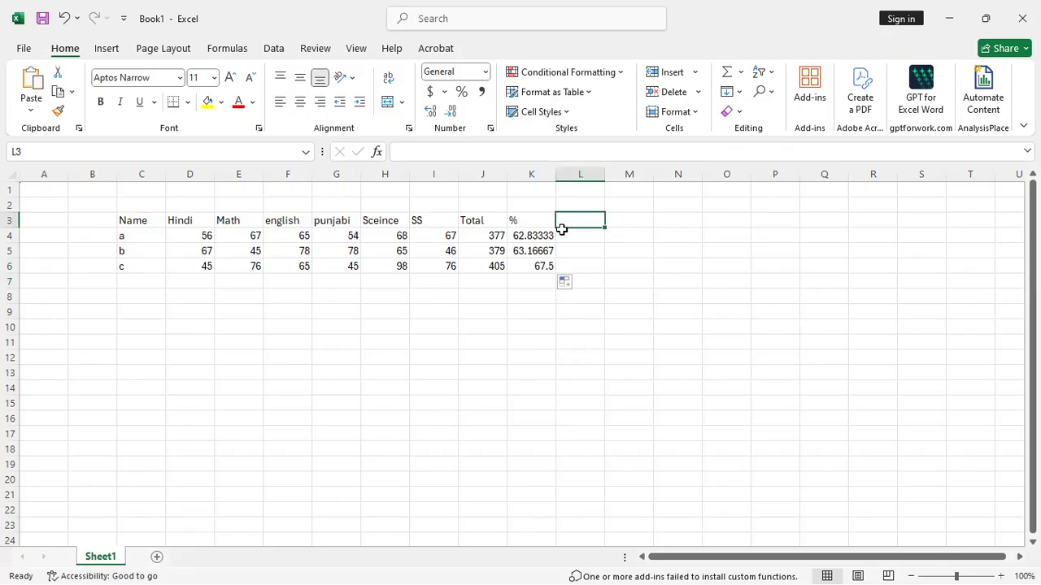
{"action": "type", "text": "t"}
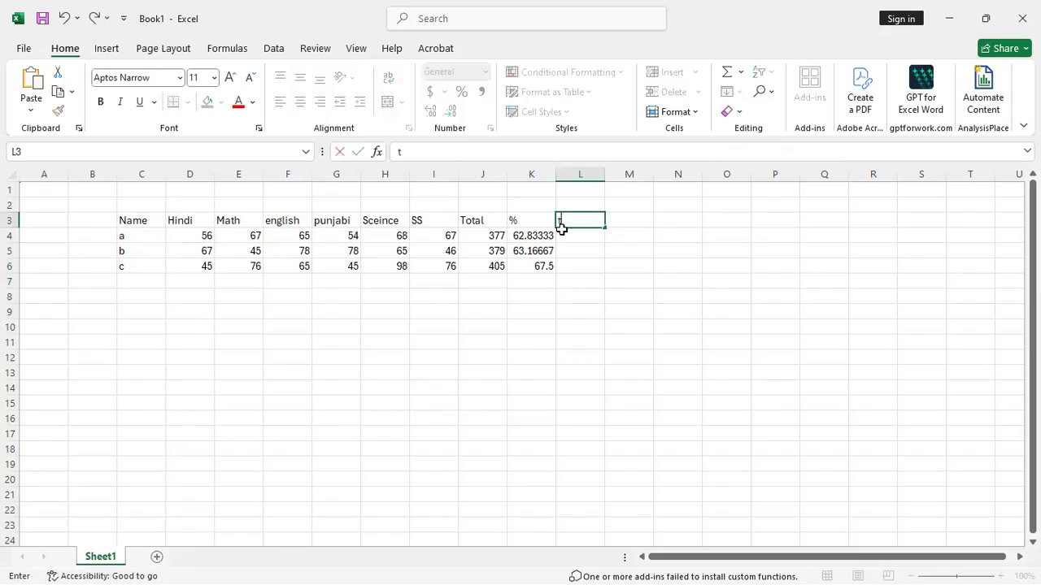
{"action": "type", "text": "otal SUb"}
{"action": "key", "text": "Return"}
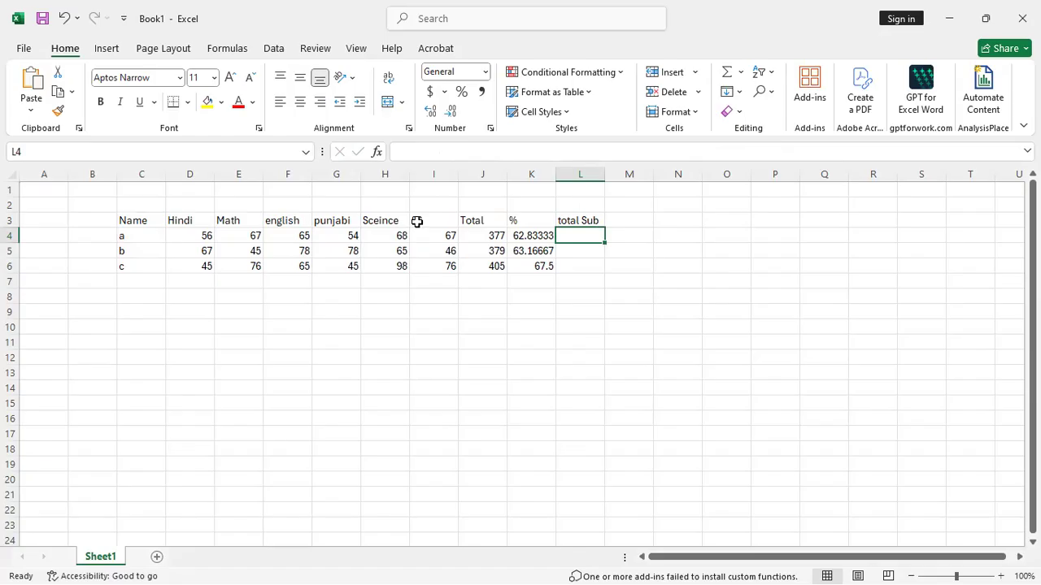
Insert the AutoSum Count Numbers function in cell L4 and correct its range to D4:I4 so only the subject marks count
{"action": "key", "text": "Down"}
{"action": "key", "text": "Down"}
{"action": "key", "text": "Down"}
{"action": "left_click", "coordinate": [740, 72]}
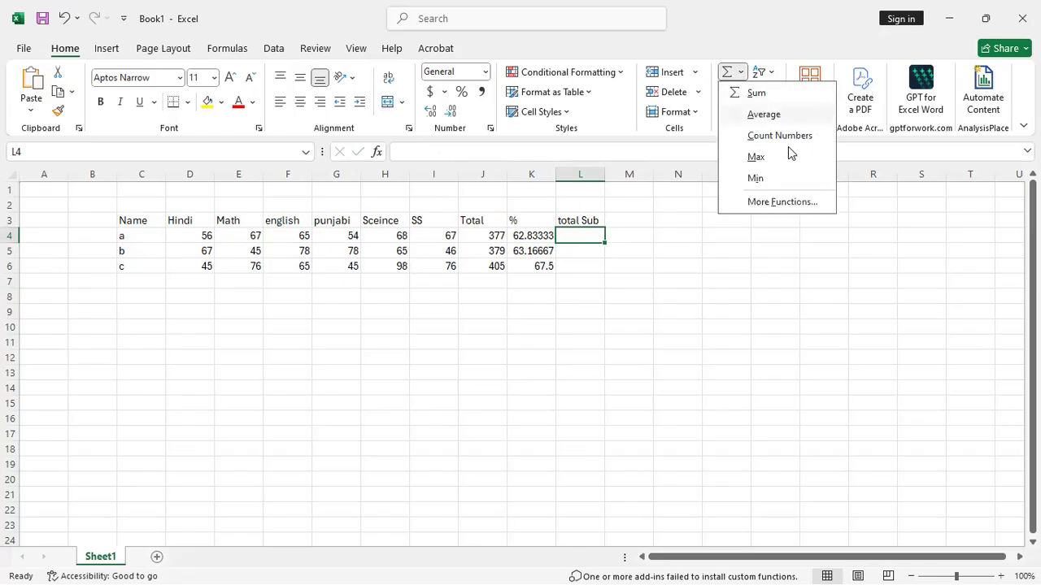
{"action": "left_click", "coordinate": [780, 136]}
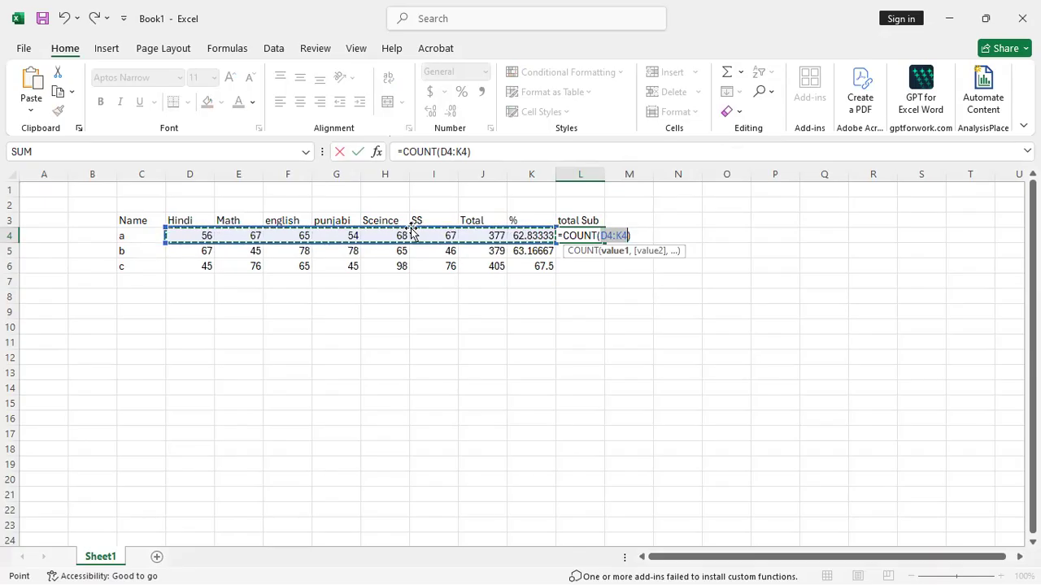
{"action": "left_click", "coordinate": [618, 237]}
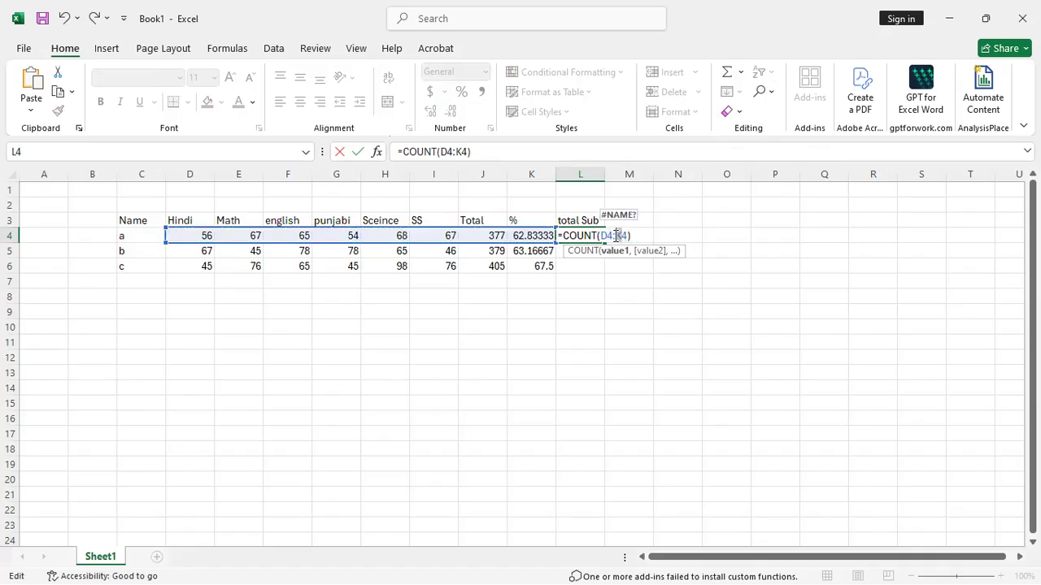
{"action": "key", "text": "BackSpace"}
{"action": "type", "text": "i"}
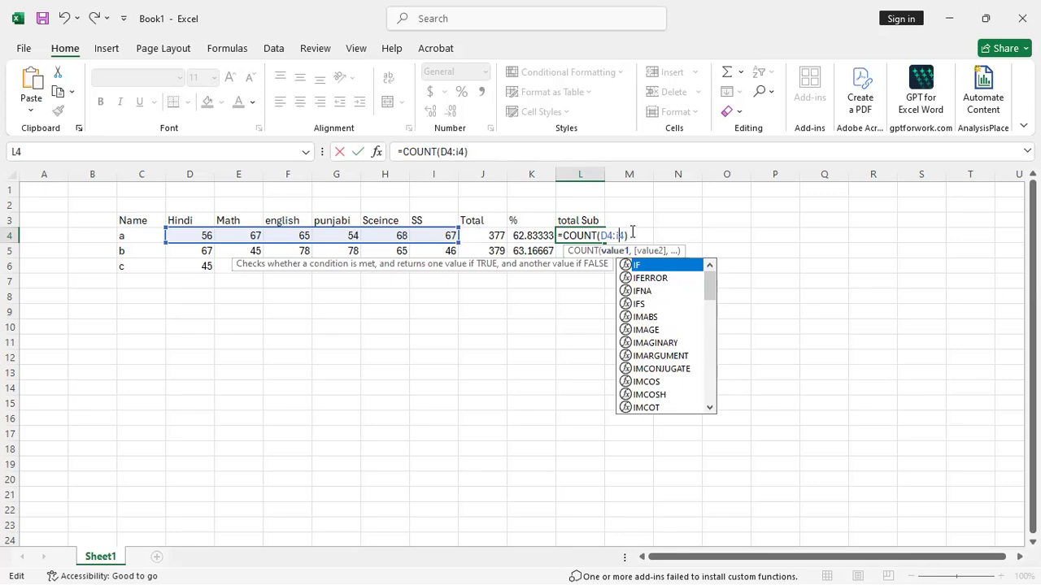
{"action": "key", "text": "Escape"}
{"action": "key", "text": "Return"}
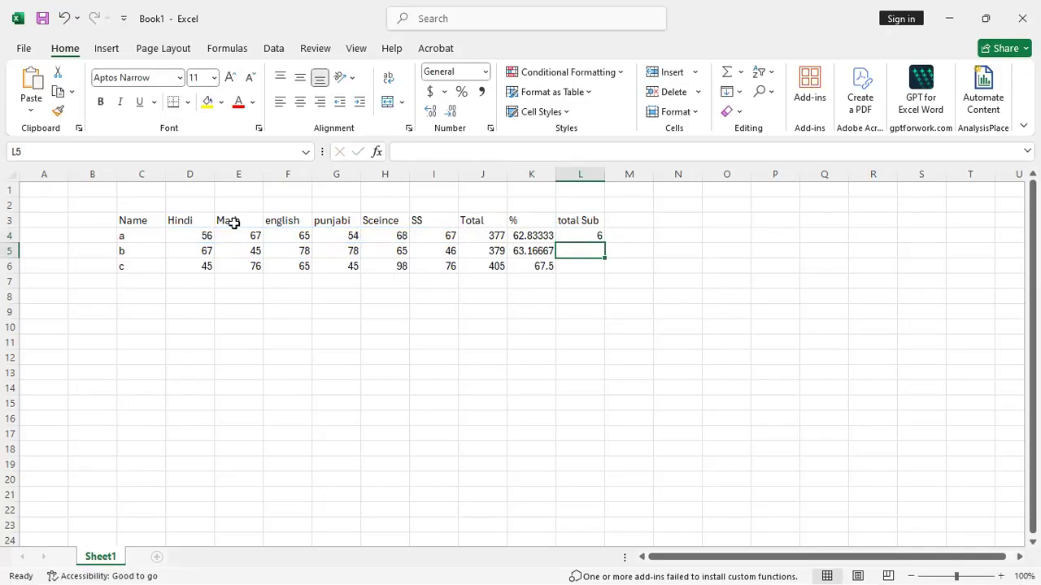
Fill the total Sub formula from L4 down to row 6 for students b and c
{"action": "left_click", "coordinate": [577, 236]}
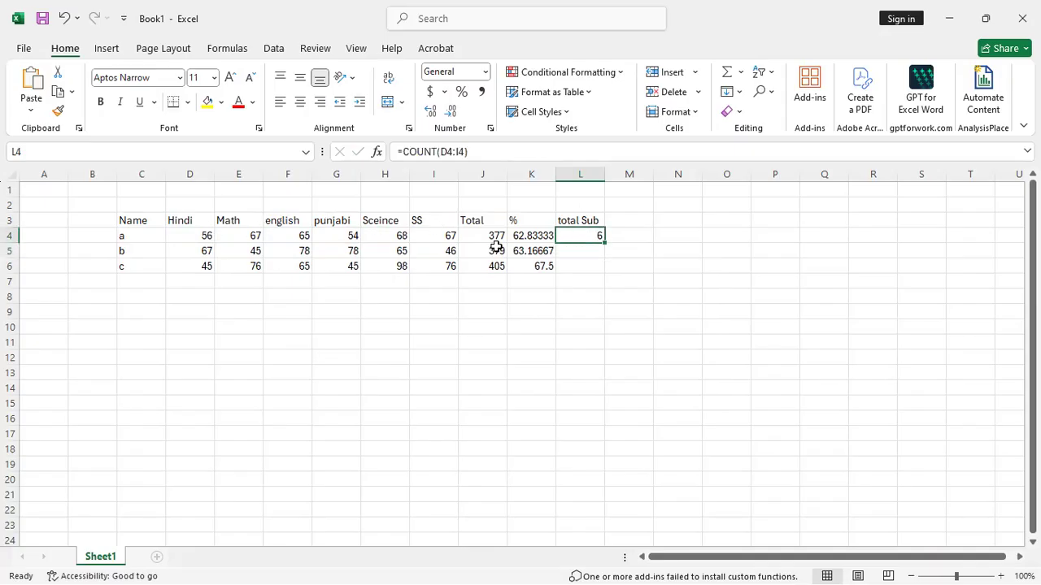
{"action": "left_click_drag", "start_coordinate": [604, 248], "coordinate": [601, 268]}
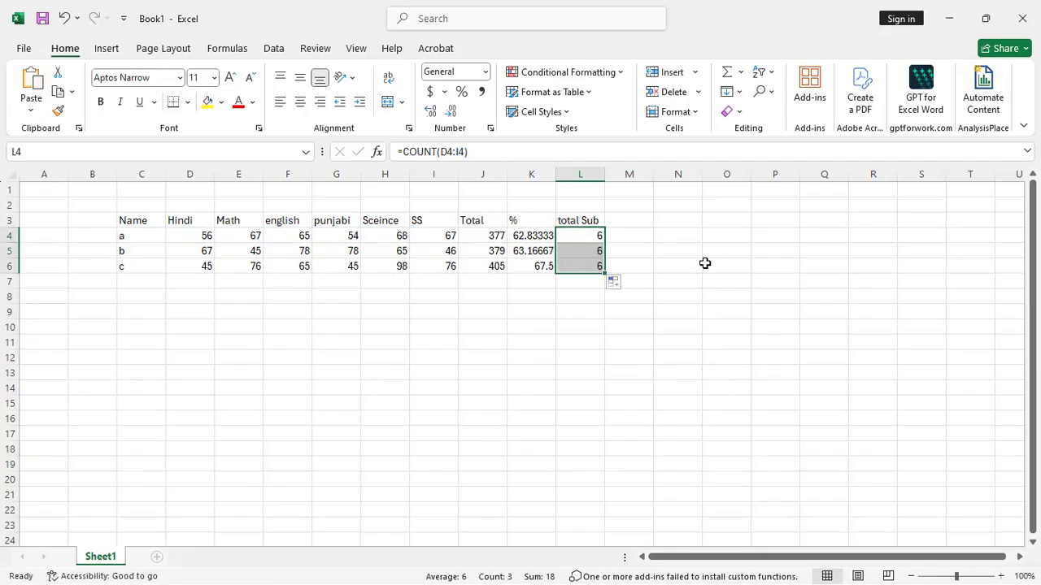
{"action": "left_click", "coordinate": [456, 327]}
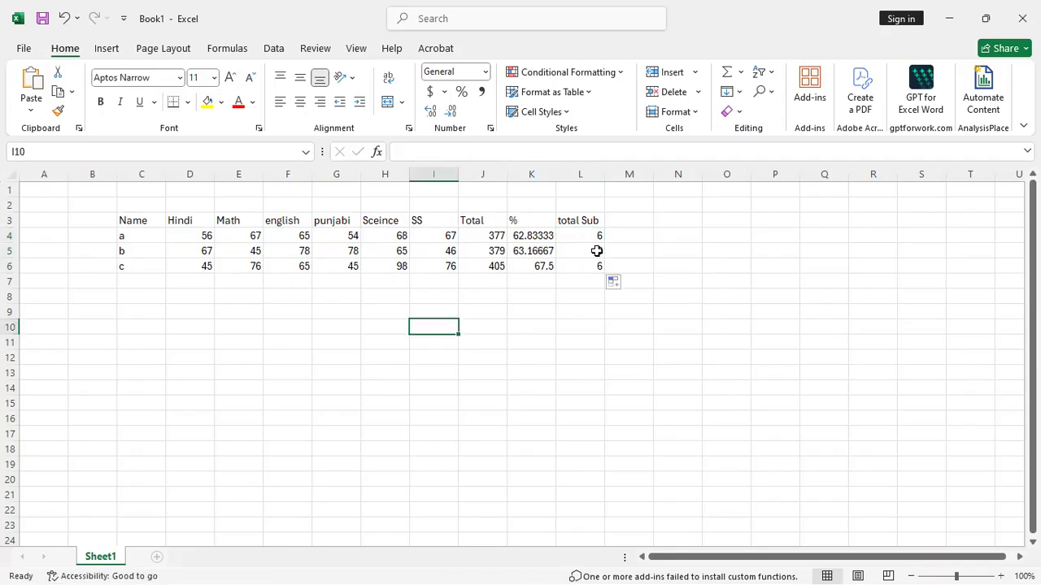
Add the headers Min in cell M3 and Max in cell N3, beside the total Sub column
{"action": "left_click", "coordinate": [741, 72]}
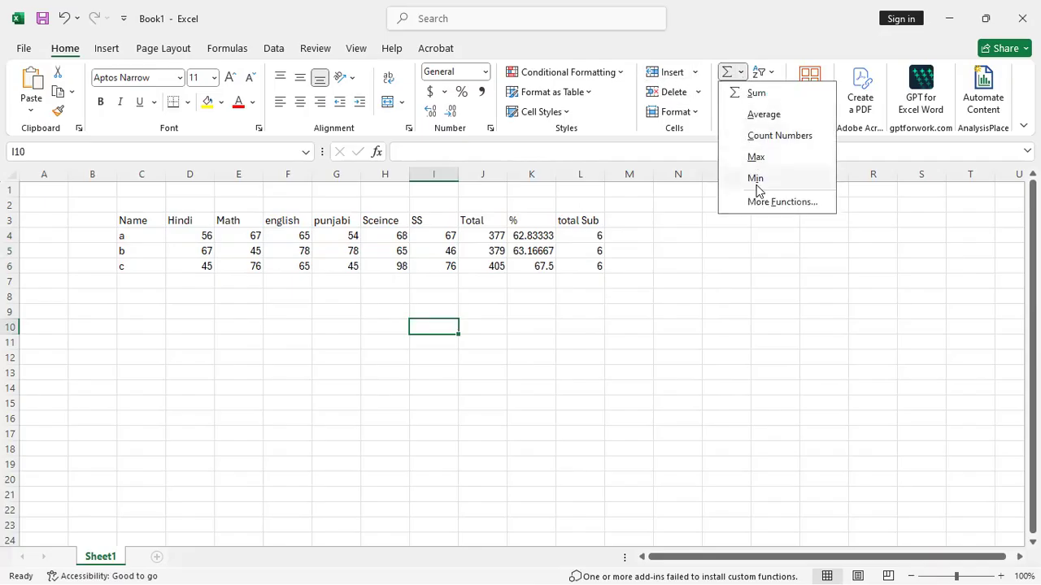
{"action": "left_click", "coordinate": [624, 219]}
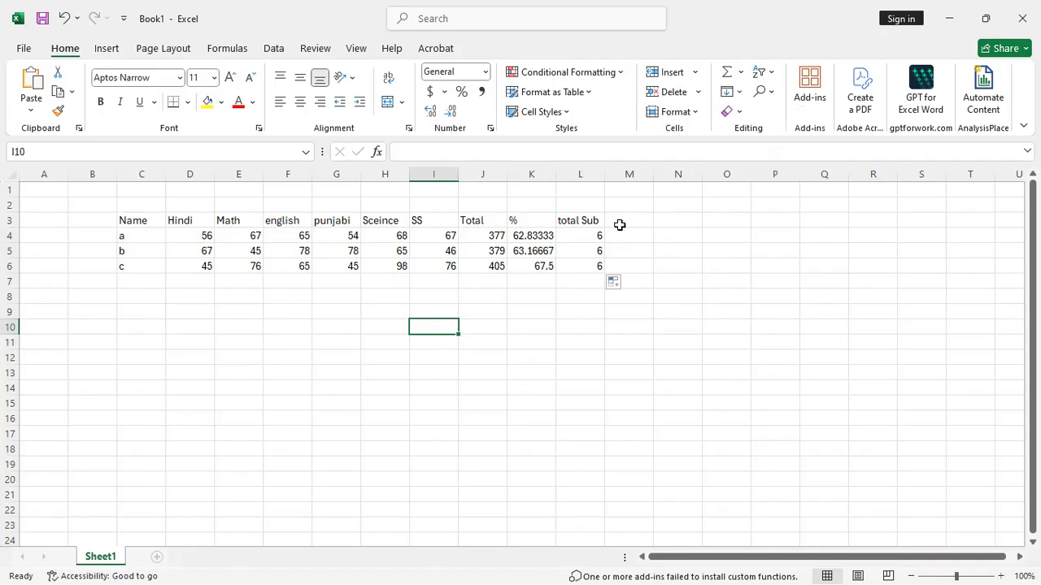
{"action": "left_click", "coordinate": [620, 225]}
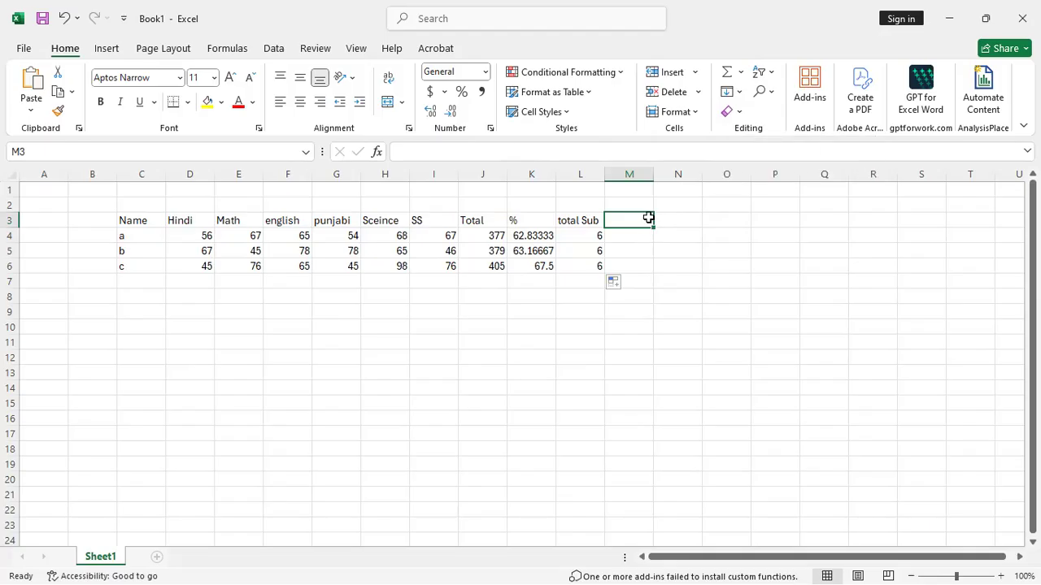
{"action": "type", "text": "Min"}
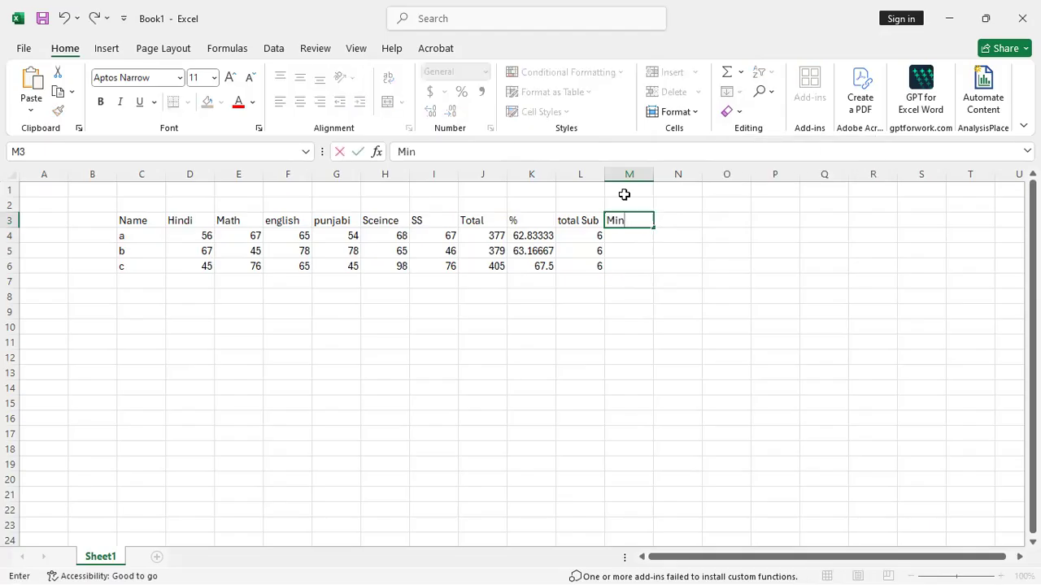
{"action": "key", "text": "Tab"}
{"action": "type", "text": "Max"}
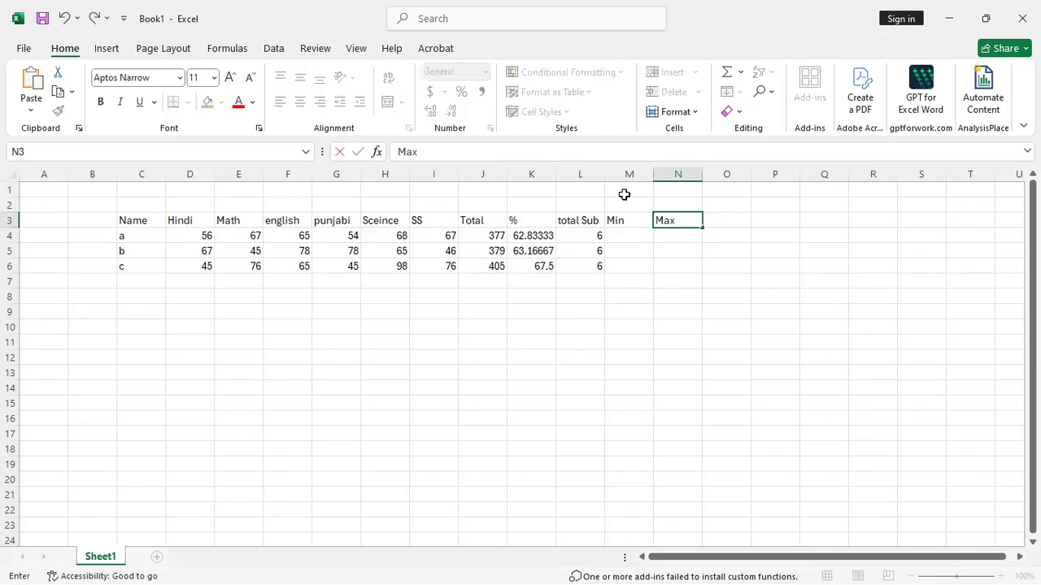
Insert the AutoSum Min function in cell M4 and correct its range to D4:I4 so only the subject marks are compared
{"action": "left_click", "coordinate": [621, 235]}
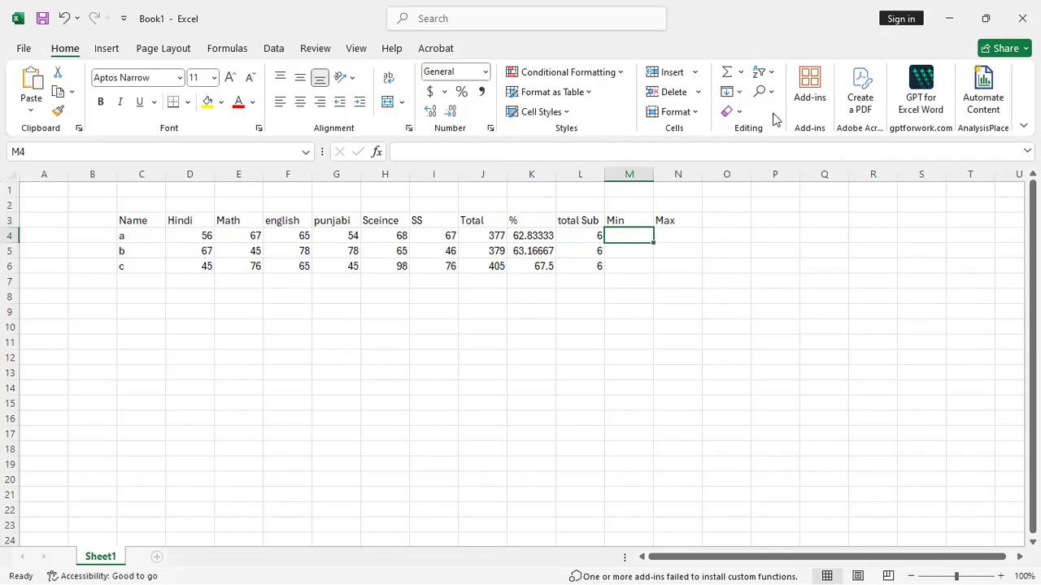
{"action": "left_click", "coordinate": [740, 72]}
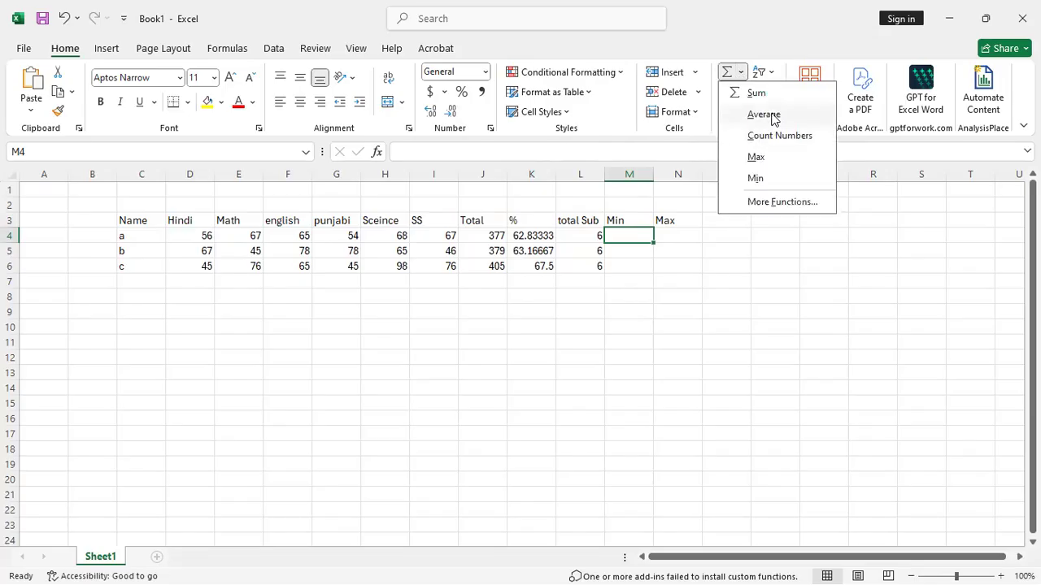
{"action": "left_click", "coordinate": [756, 179]}
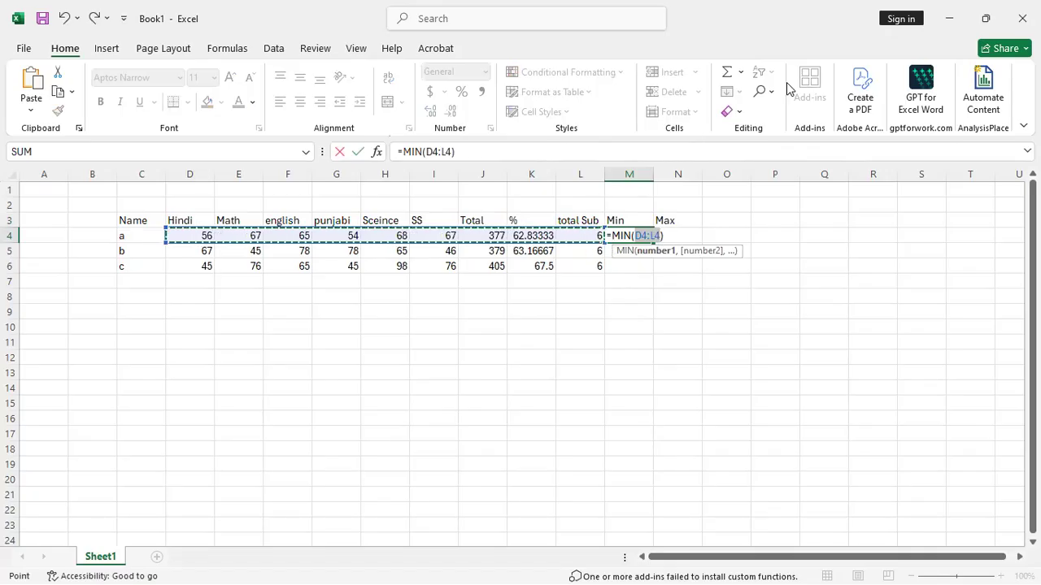
{"action": "left_click", "coordinate": [446, 151]}
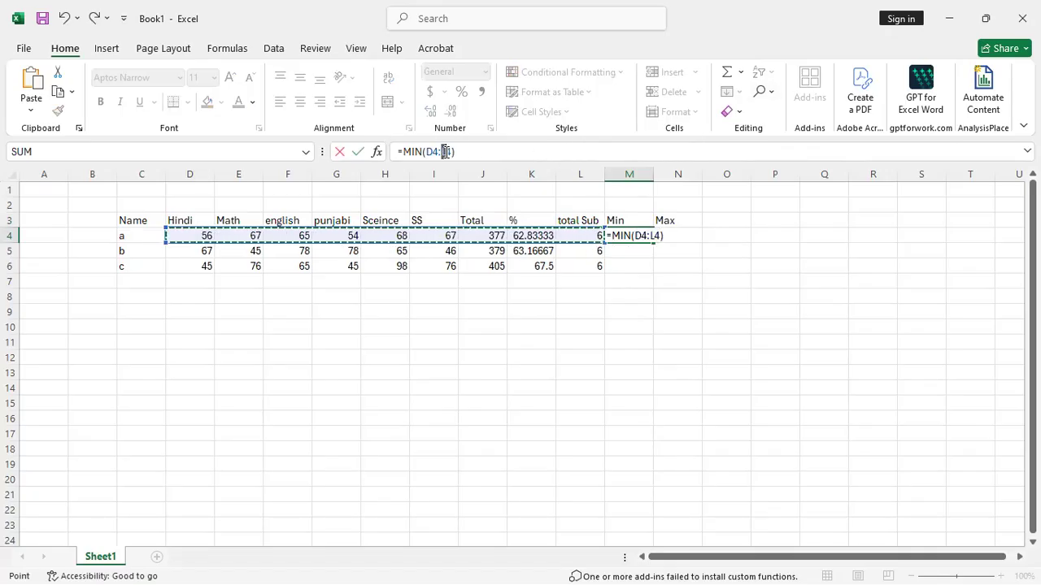
{"action": "left_click", "coordinate": [446, 151]}
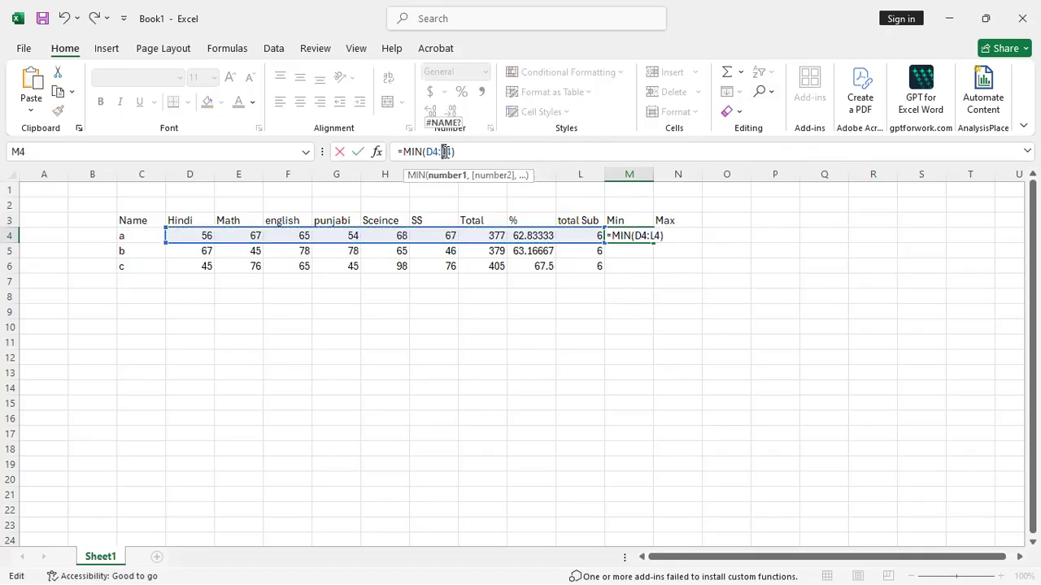
{"action": "type", "text": "i"}
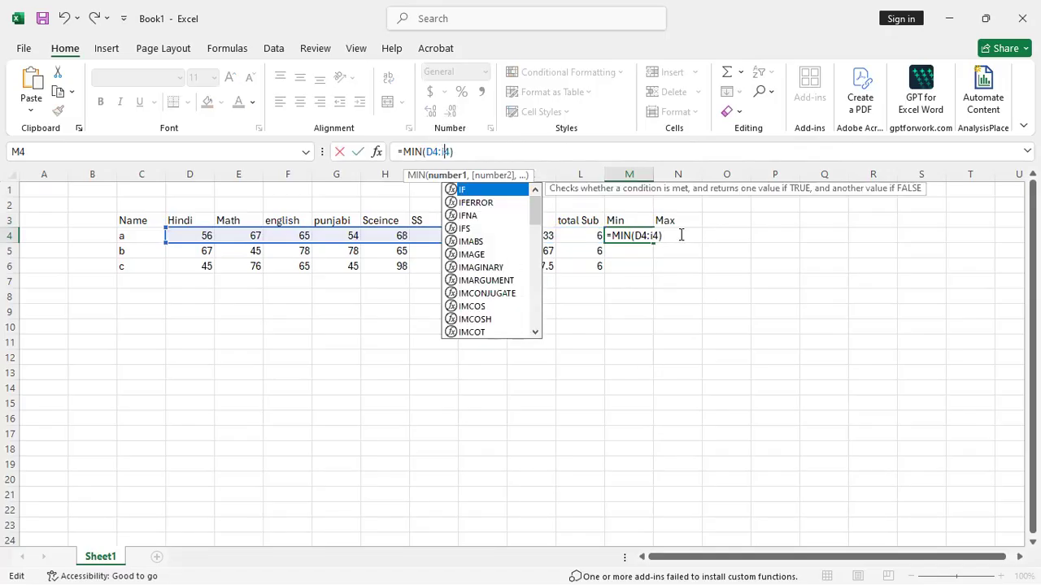
{"action": "left_click", "coordinate": [647, 236]}
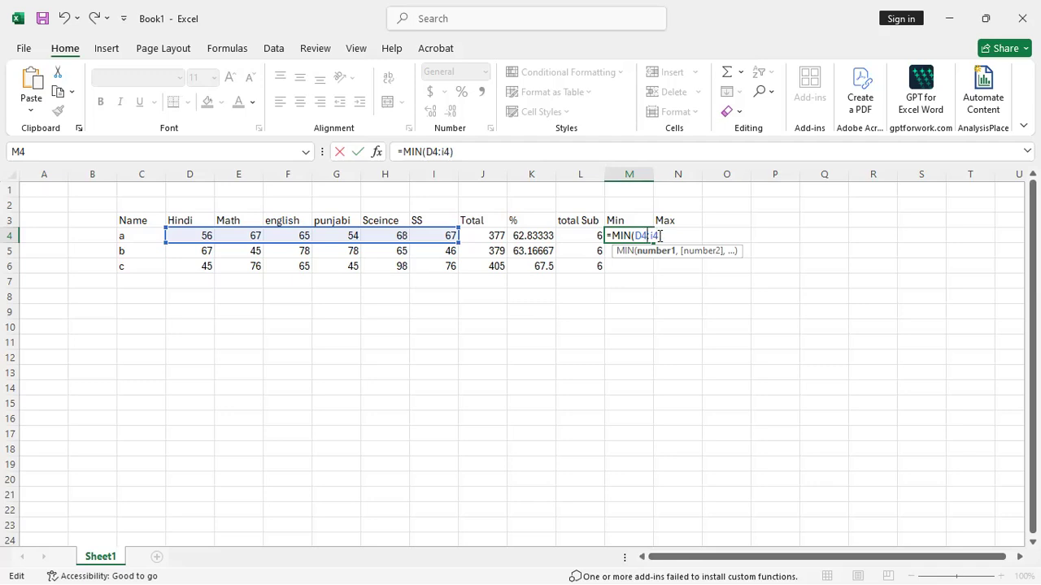
{"action": "key", "text": "Return"}
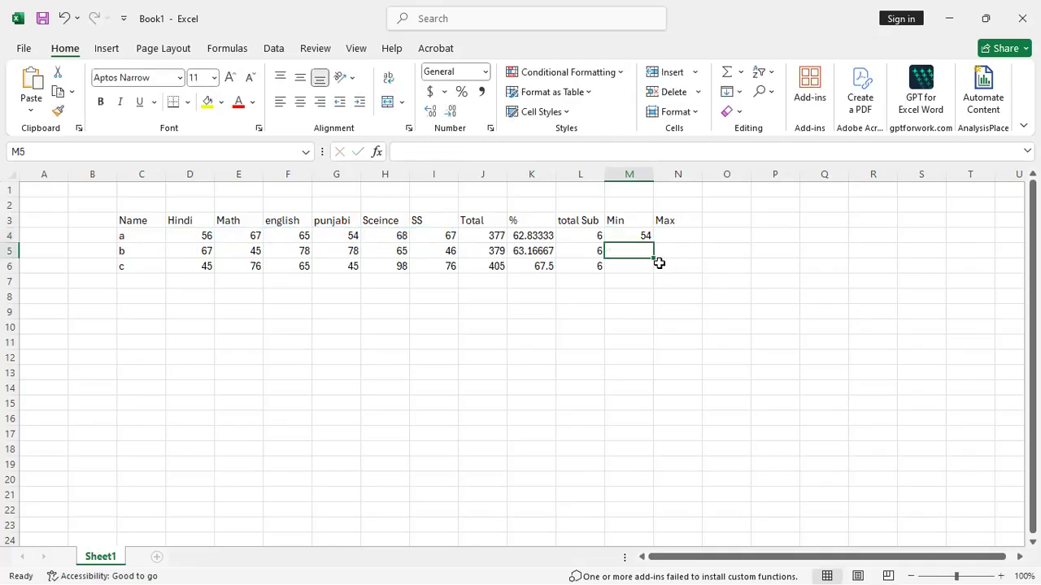
Change student a's Hindi mark in cell D4 to 45 to test the Min formula
{"action": "left_click", "coordinate": [683, 233]}
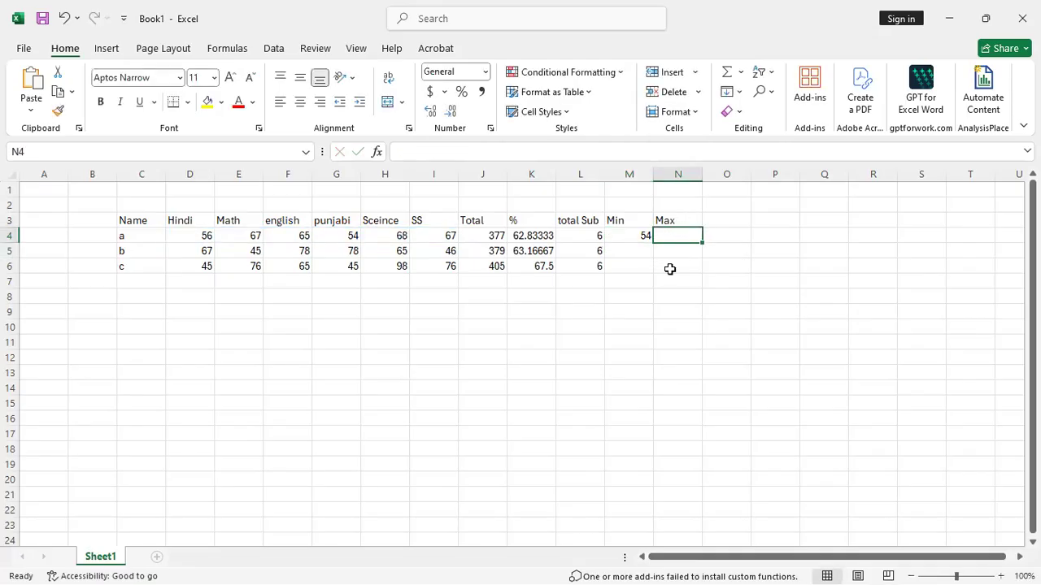
{"action": "left_click", "coordinate": [638, 236]}
{"action": "left_click", "coordinate": [189, 237]}
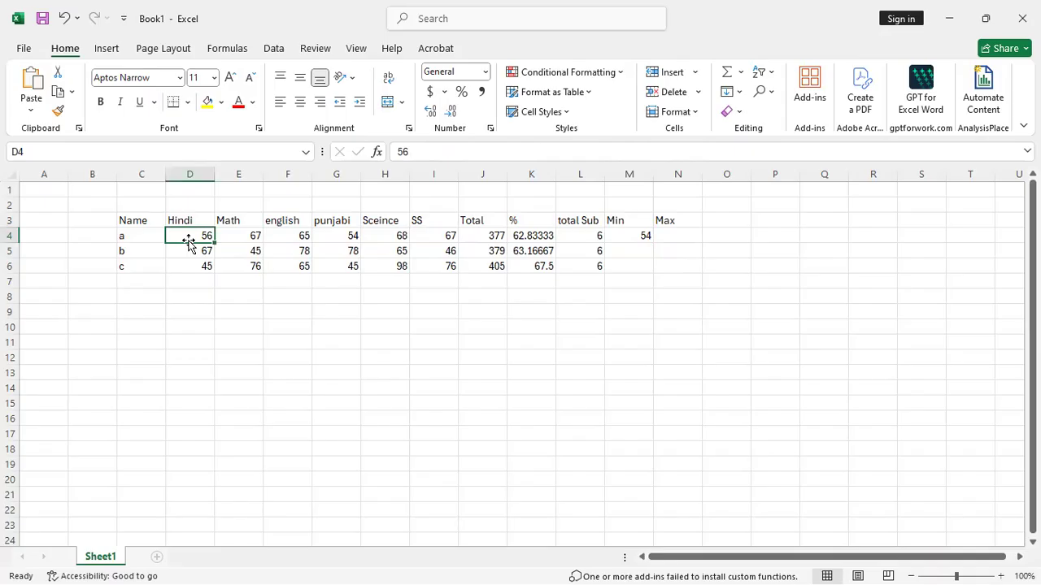
{"action": "type", "text": "45"}
{"action": "left_click", "coordinate": [296, 340]}
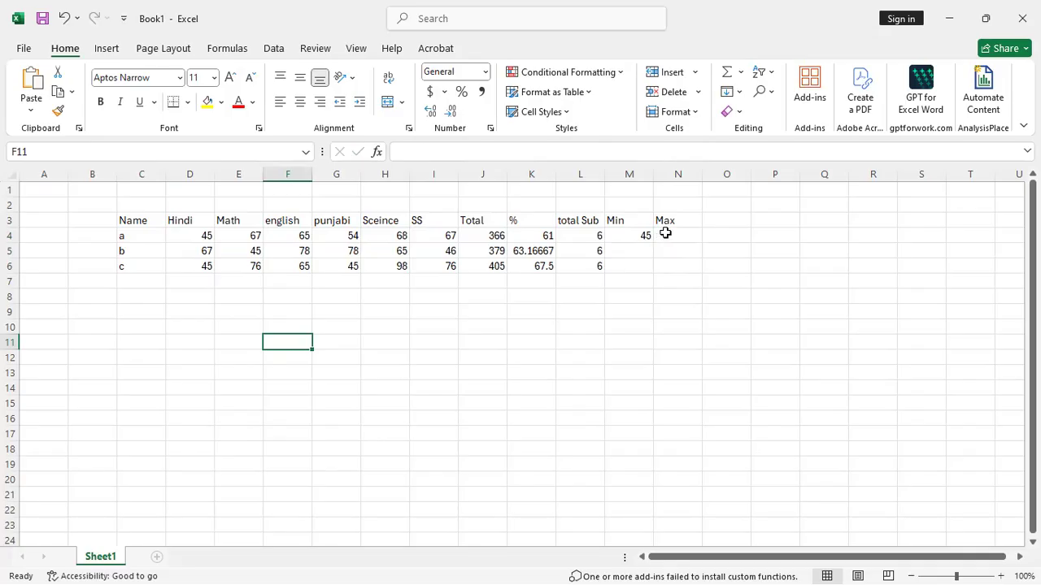
Open the Insert Function dialog through AutoSum's additional functions and look through the Most Recently Used function list
{"action": "left_click", "coordinate": [739, 72]}
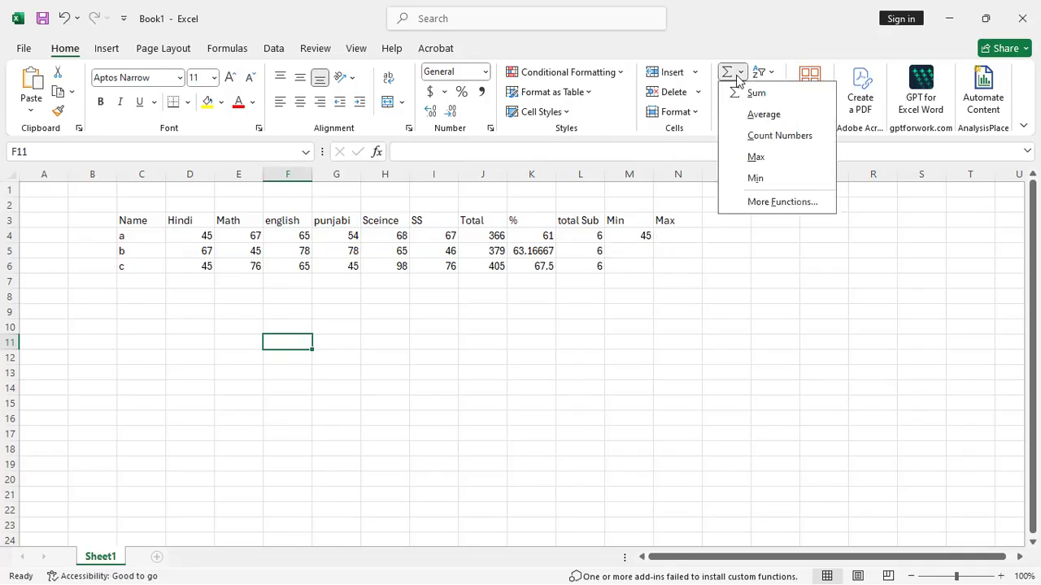
{"action": "left_click", "coordinate": [763, 203]}
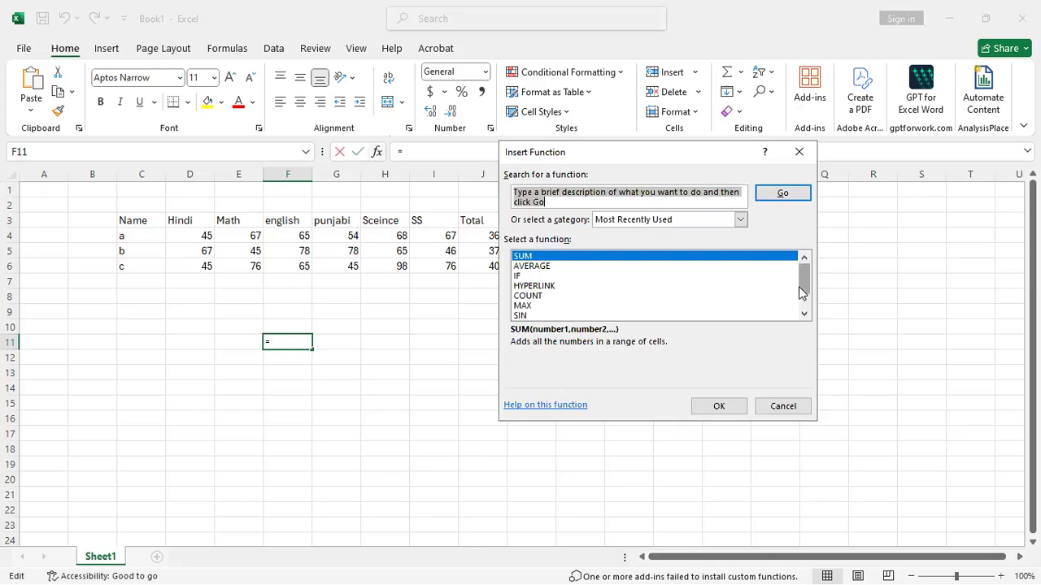
{"action": "left_click_drag", "start_coordinate": [799, 287], "coordinate": [801, 313]}
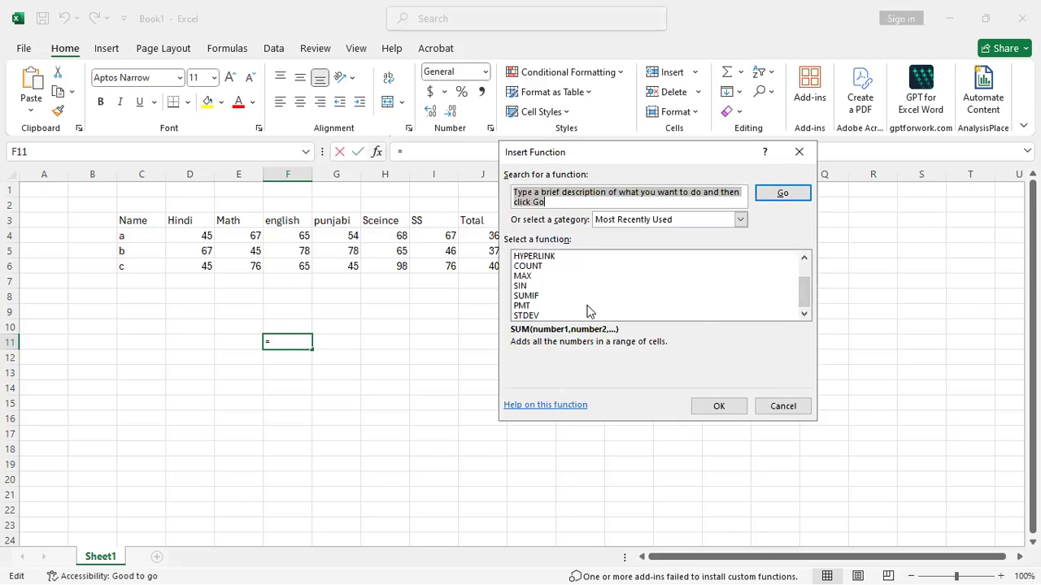
{"action": "scroll", "coordinate": [612, 284], "scroll_direction": "up", "scroll_amount": 1}
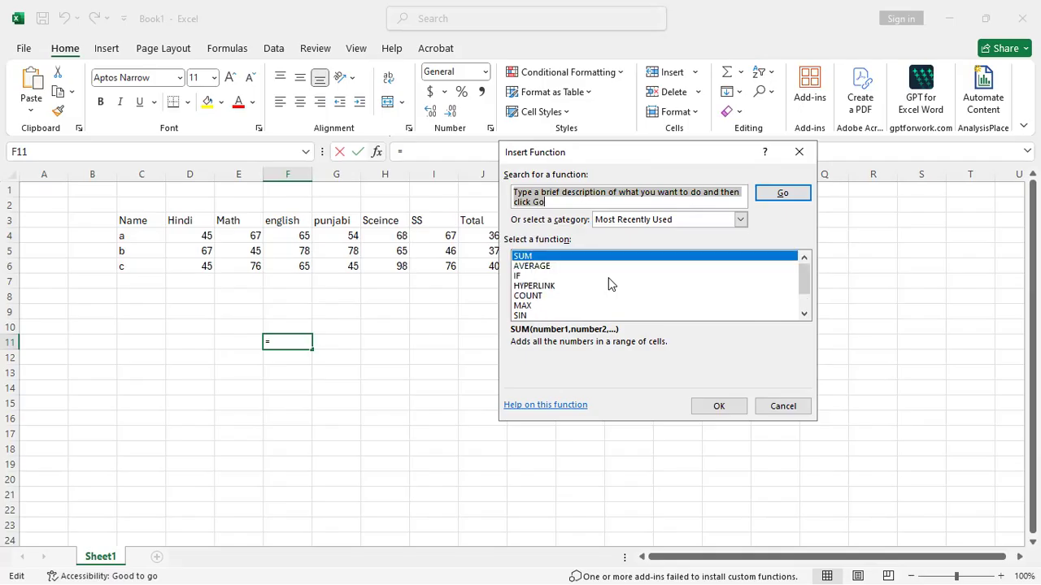
{"action": "scroll", "coordinate": [614, 280], "scroll_direction": "down", "scroll_amount": 1}
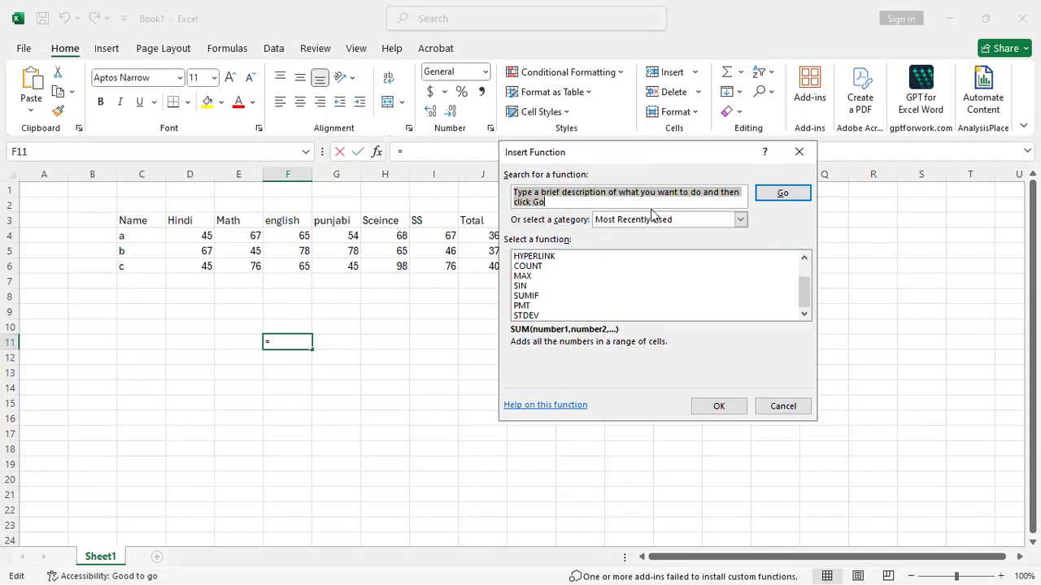
{"action": "left_click_drag", "start_coordinate": [803, 289], "coordinate": [802, 275]}
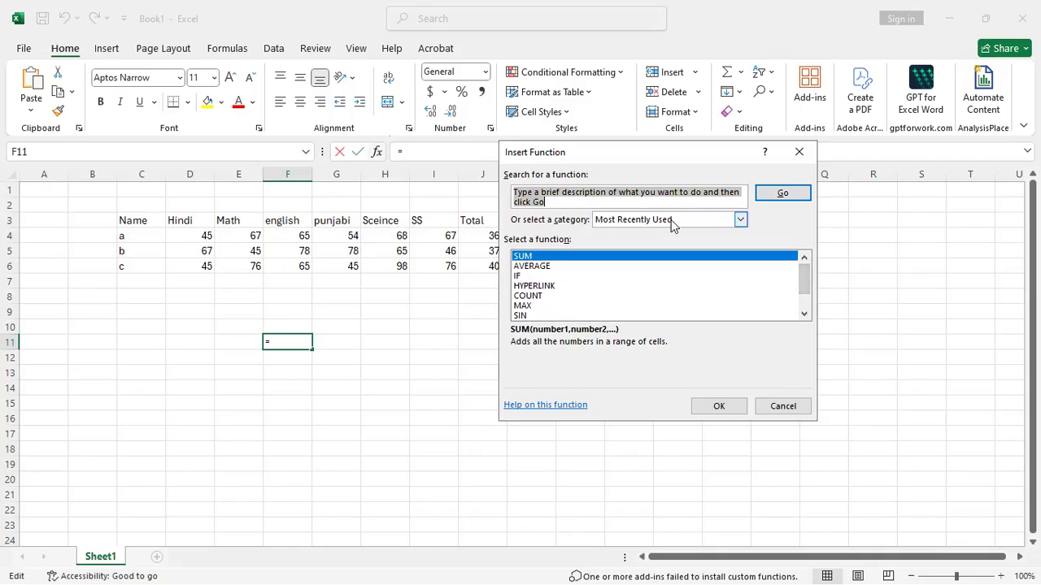
Look through the functions listed in the All, Financial and Date & Time categories of the Insert Function dialog
{"action": "left_click", "coordinate": [736, 225]}
{"action": "left_click", "coordinate": [637, 249]}
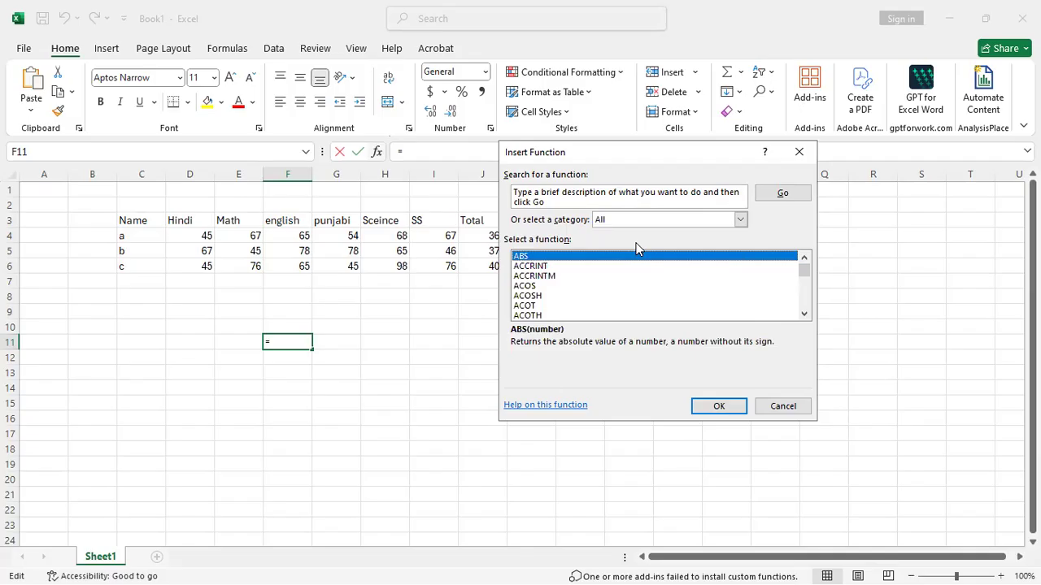
{"action": "mouse_move", "coordinate": [801, 270]}
{"action": "left_mouse_down"}
{"action": "mouse_move", "coordinate": [805, 309]}
{"action": "mouse_move", "coordinate": [802, 252]}
{"action": "left_mouse_up"}
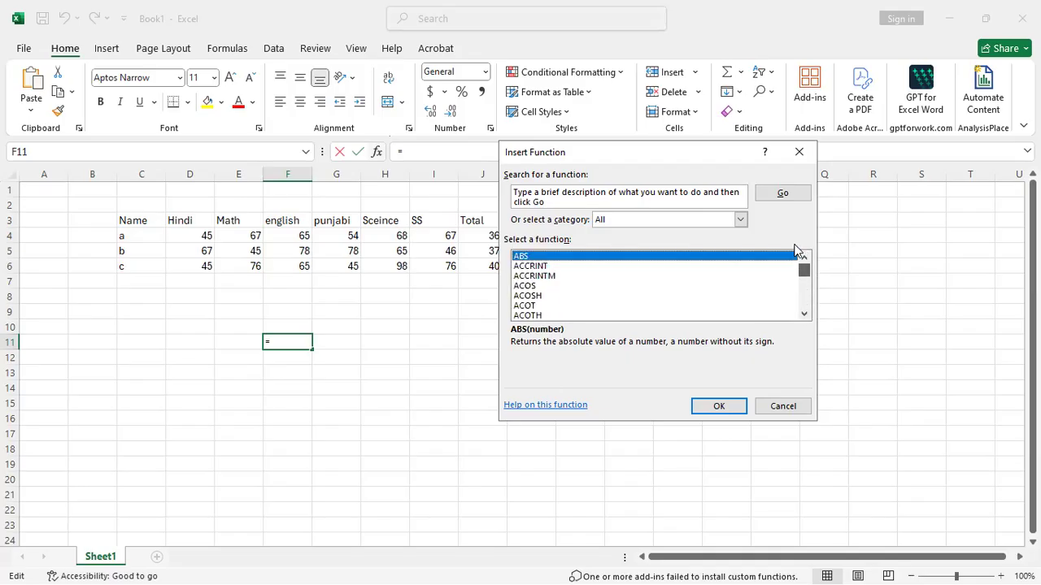
{"action": "left_click", "coordinate": [743, 220]}
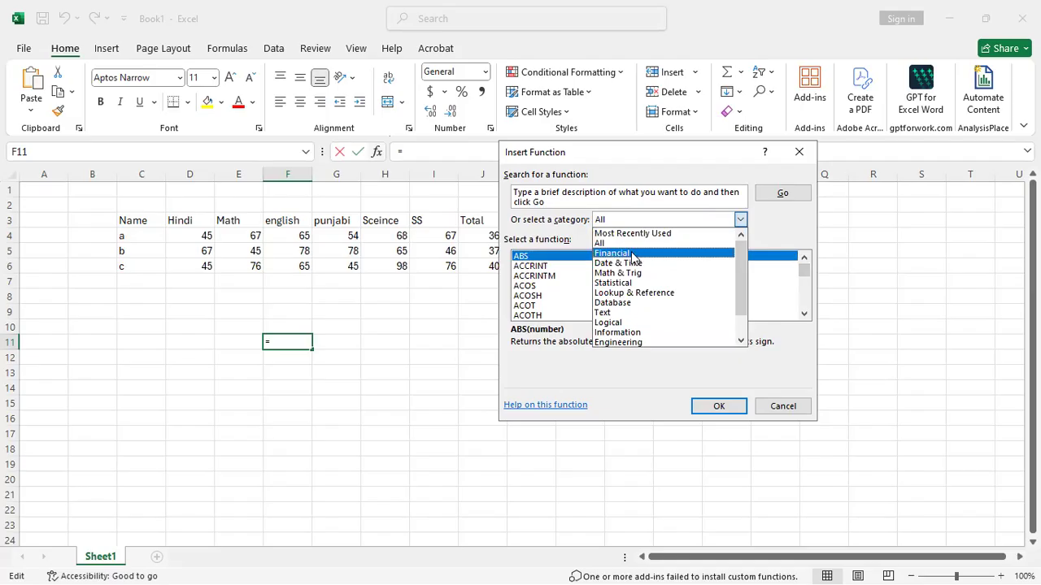
{"action": "left_click", "coordinate": [633, 257]}
{"action": "left_click", "coordinate": [704, 220]}
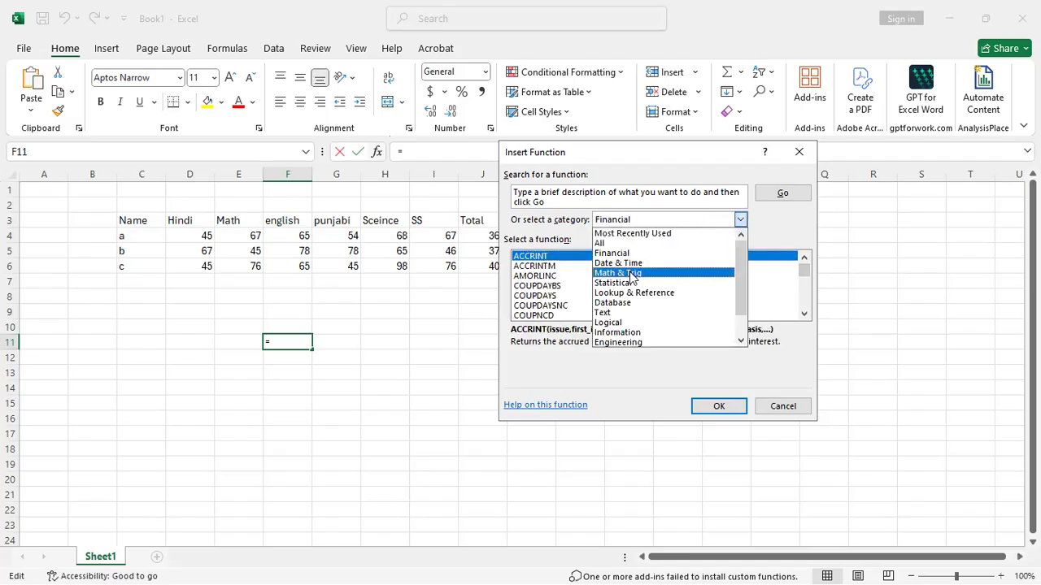
{"action": "left_click", "coordinate": [634, 262]}
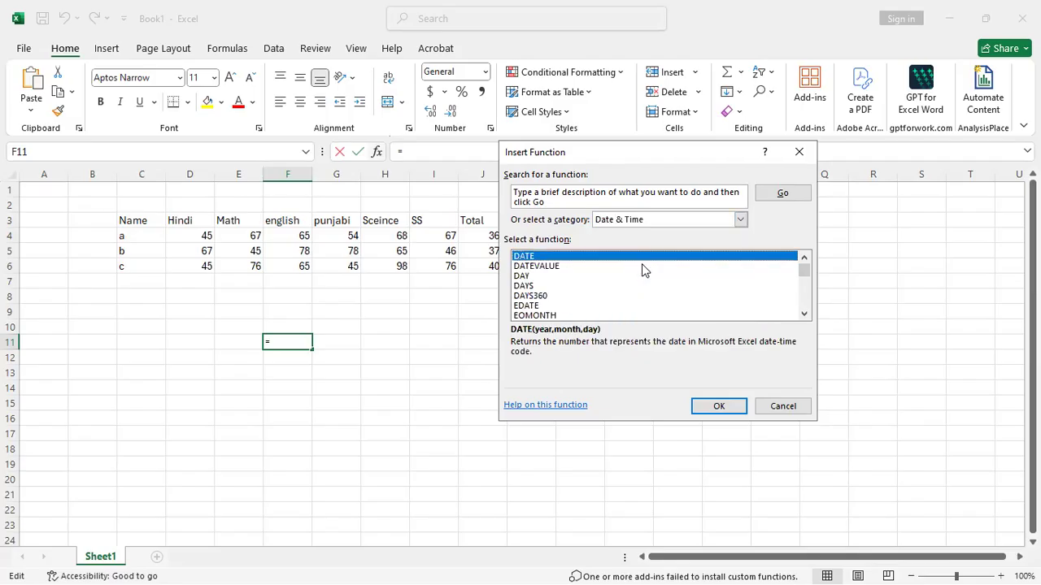
Look through the Text and Cube function categories, and close the Insert Function dialog without inserting anything
{"action": "left_click", "coordinate": [737, 224]}
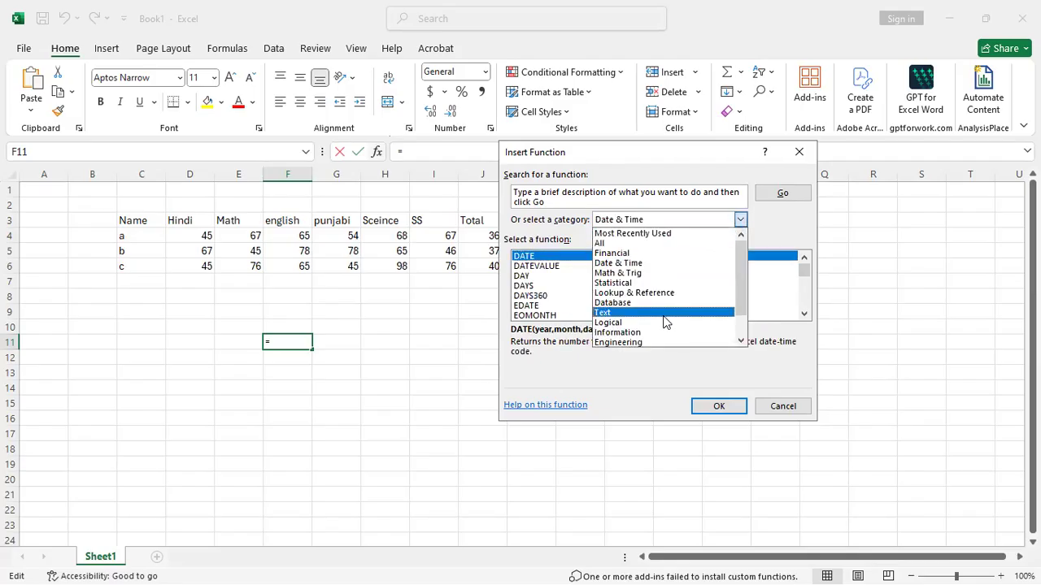
{"action": "left_click", "coordinate": [663, 314]}
{"action": "left_click", "coordinate": [740, 220]}
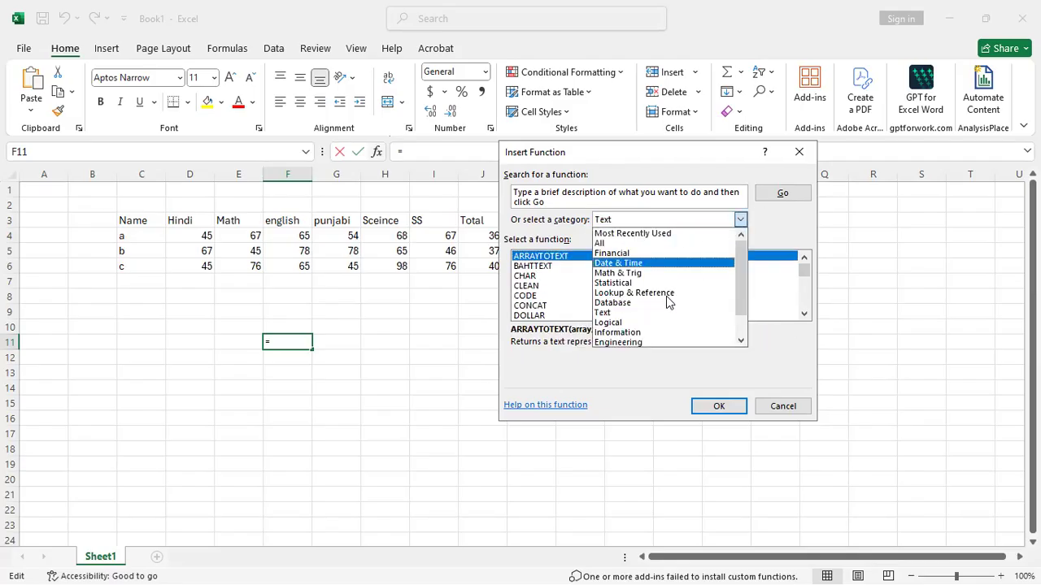
{"action": "scroll", "coordinate": [740, 298], "scroll_direction": "down", "scroll_amount": 1}
{"action": "left_click_drag", "start_coordinate": [735, 270], "coordinate": [685, 283]}
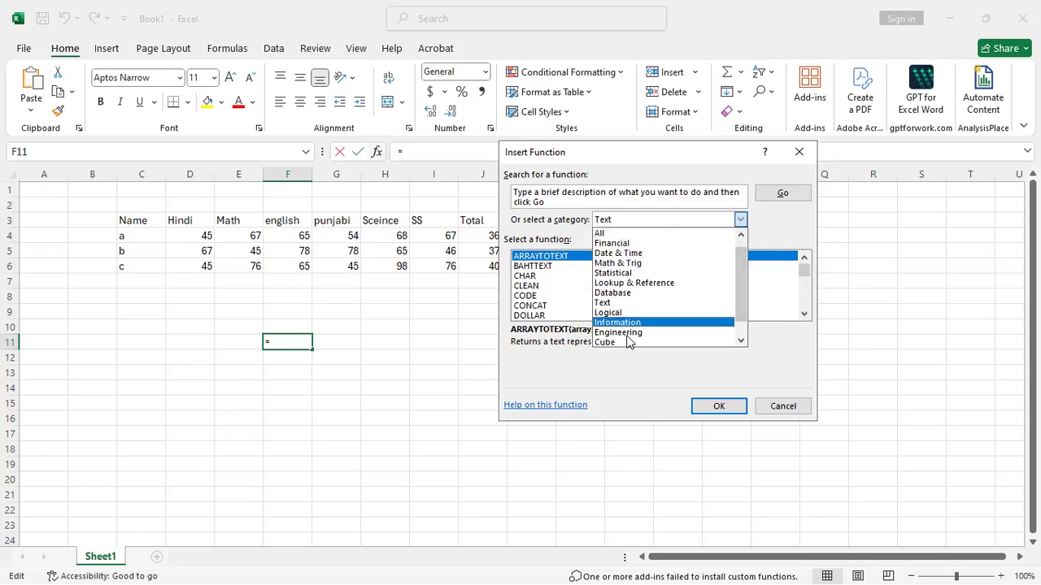
{"action": "left_click", "coordinate": [627, 341]}
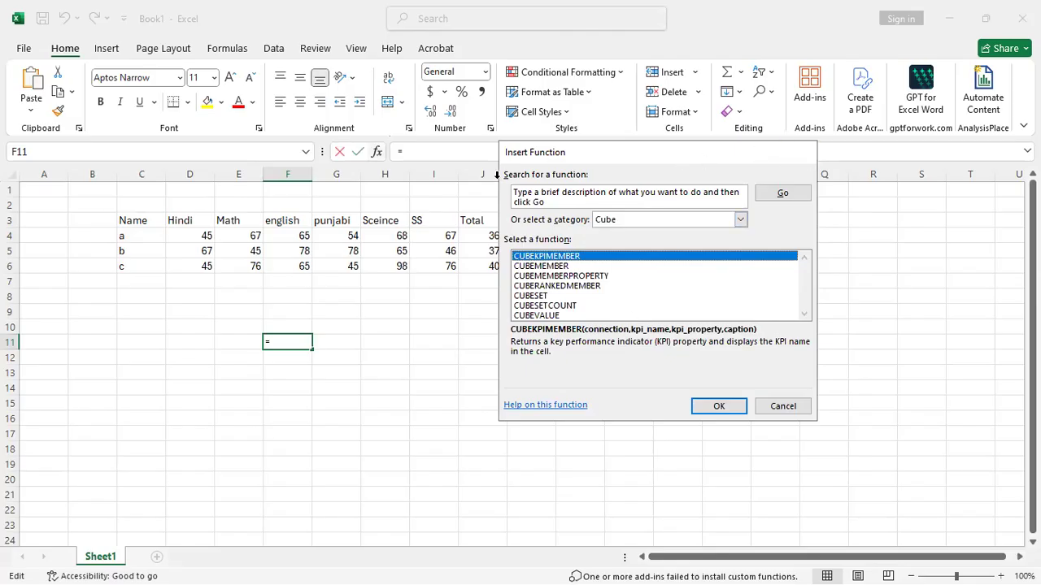
{"action": "key", "text": "Escape"}
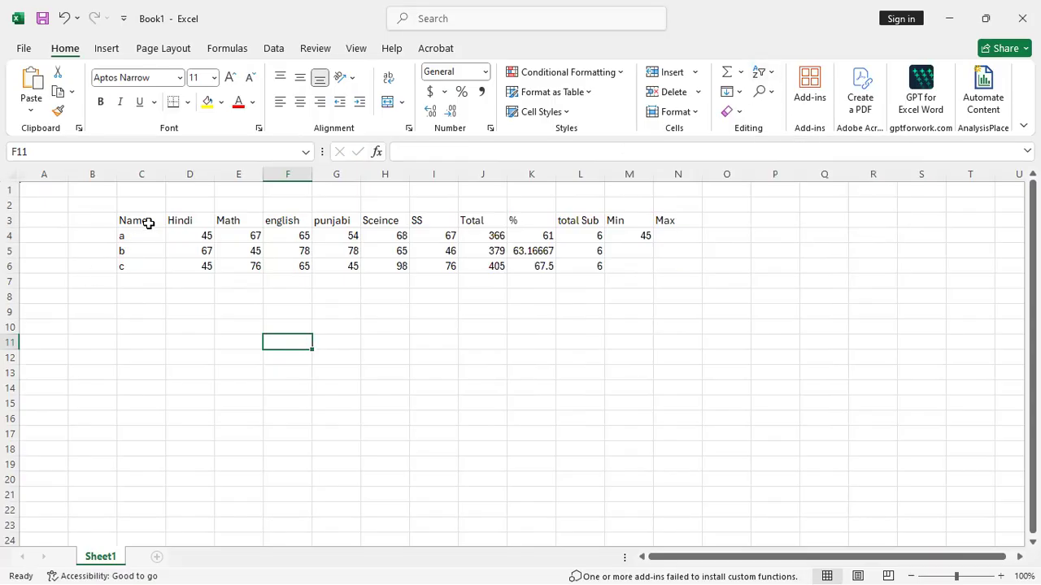
Apply All Borders to the marks table in C3:N7
{"action": "left_click_drag", "start_coordinate": [134, 224], "coordinate": [660, 276]}
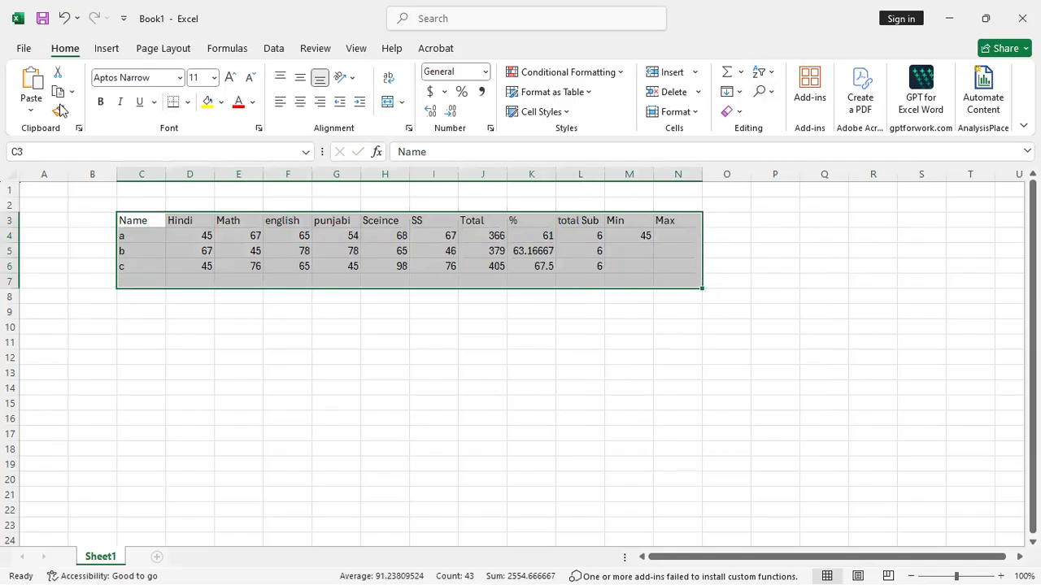
{"action": "left_click", "coordinate": [186, 103]}
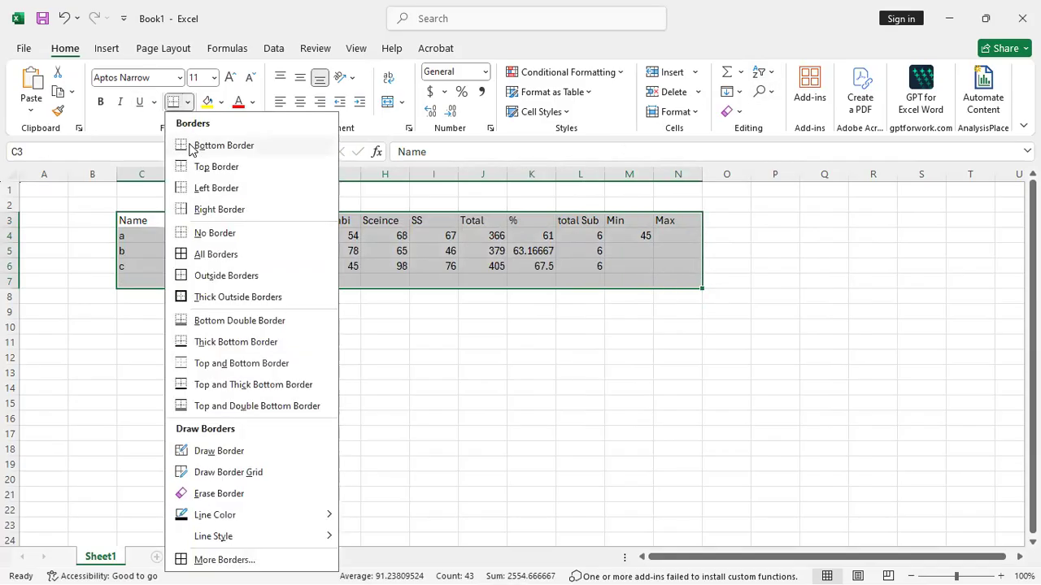
{"action": "left_click", "coordinate": [196, 257]}
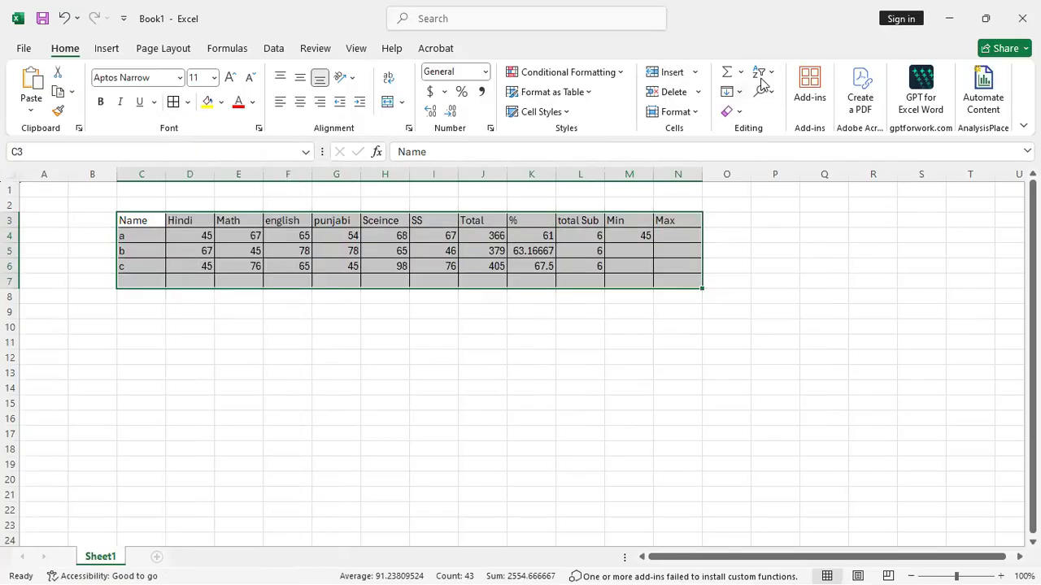
{"action": "left_click", "coordinate": [771, 77]}
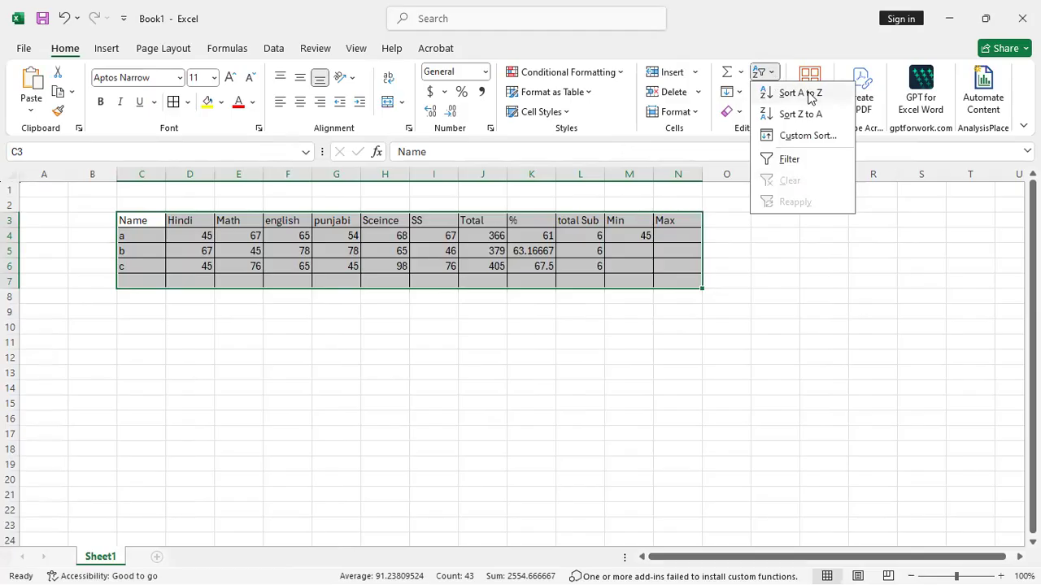
Extend the Name column by entering d in cell C7 and f in cell C8
{"action": "left_click", "coordinate": [127, 258]}
{"action": "left_click", "coordinate": [137, 239]}
{"action": "left_click", "coordinate": [126, 262]}
{"action": "type", "text": "c"}
{"action": "key", "text": "Return"}
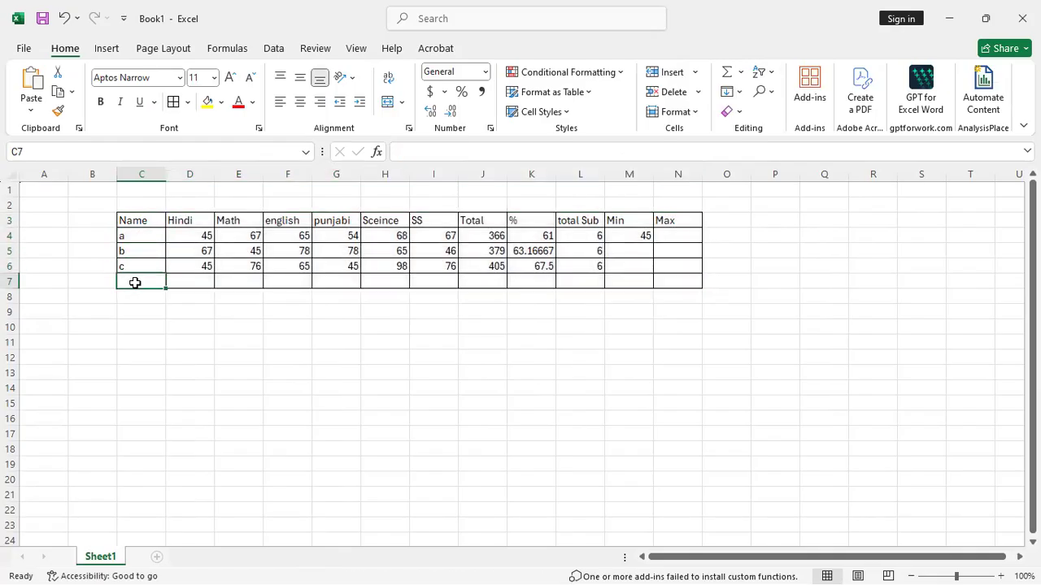
{"action": "type", "text": "d"}
{"action": "key", "text": "Return"}
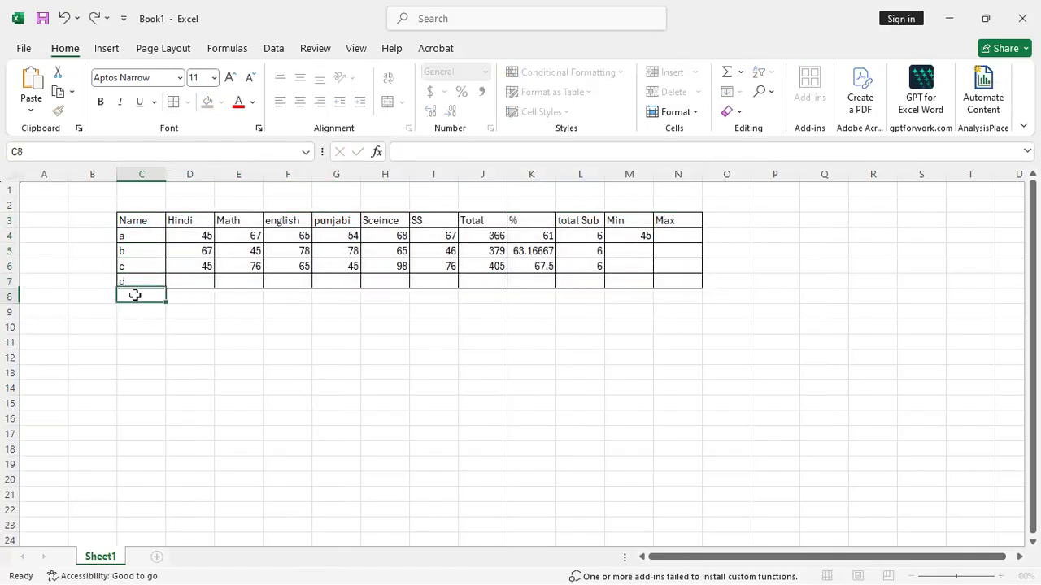
{"action": "type", "text": "f"}
Enter four more students' first names in cells C10 to C13, leaving C9 blank
{"action": "left_click", "coordinate": [145, 324]}
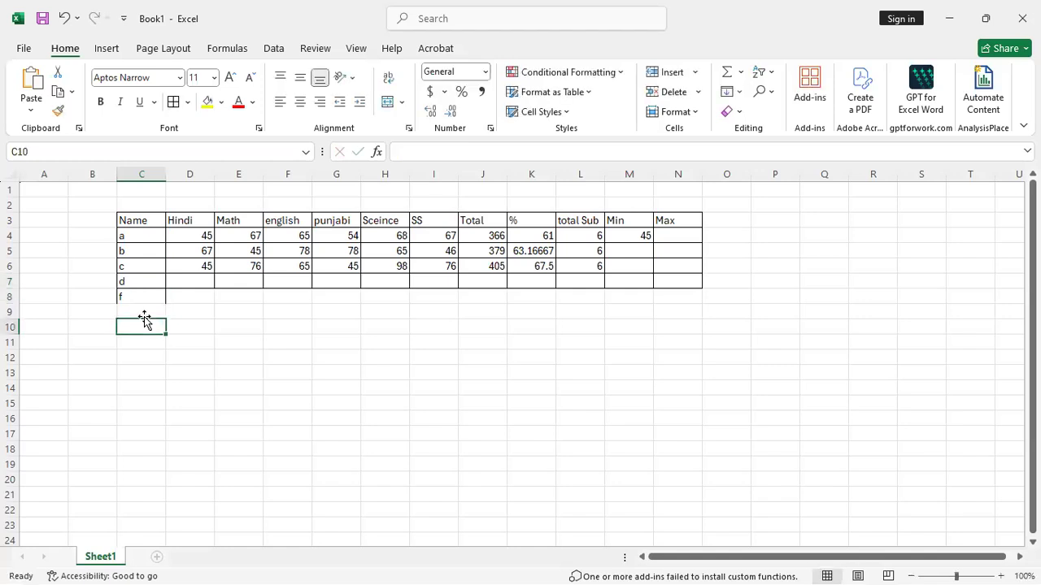
{"action": "type", "text": "m"}
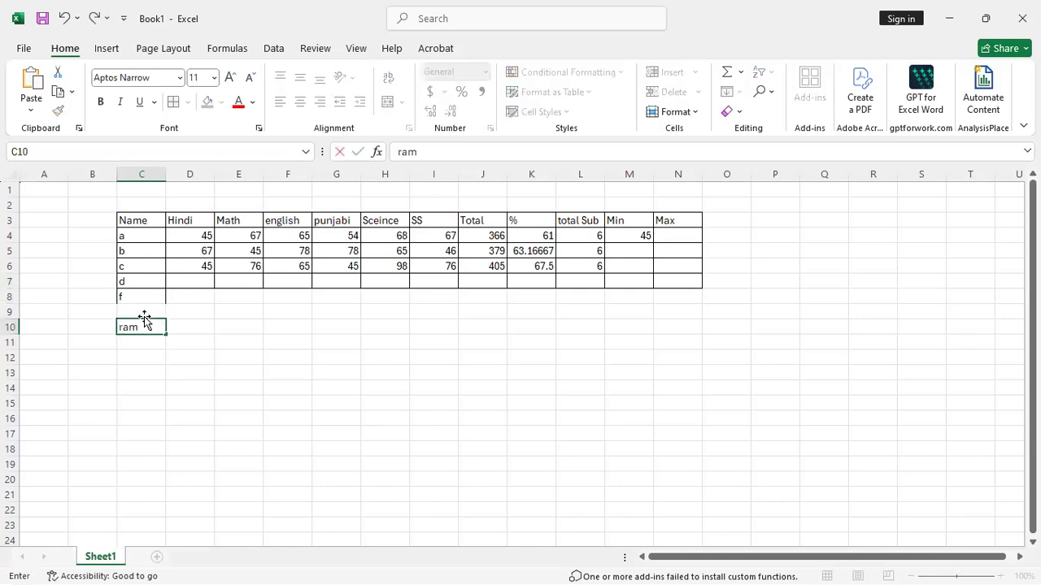
{"action": "key", "text": "Return"}
{"action": "type", "text": "rmn"}
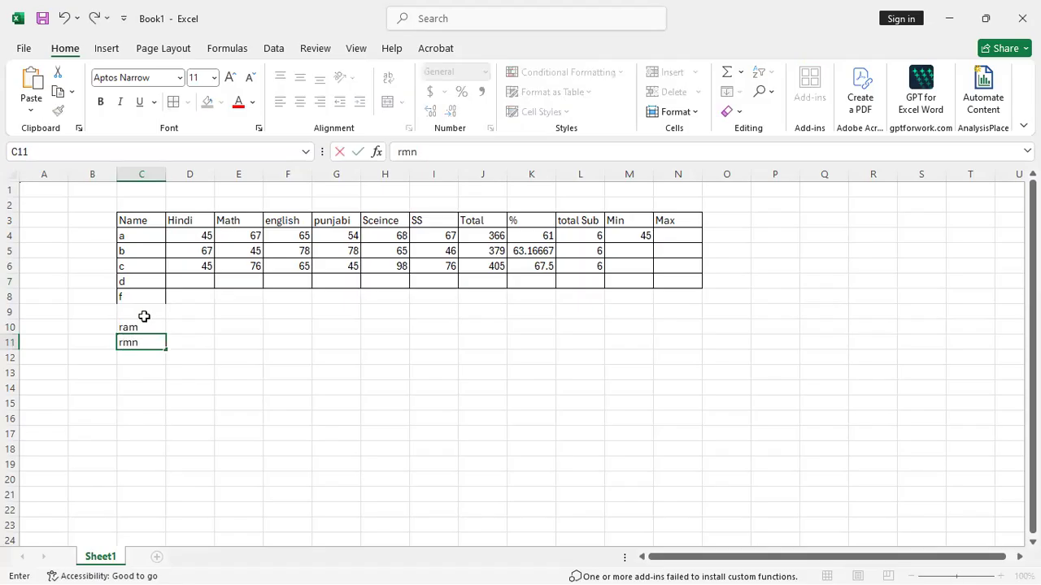
{"action": "key", "text": "BackSpace"}
{"action": "key", "text": "BackSpace"}
{"action": "type", "text": "r"}
{"action": "type", "text": "aa"}
{"action": "type", "text": "ma"}
{"action": "key", "text": "Return"}
{"action": "type", "text": "anita"}
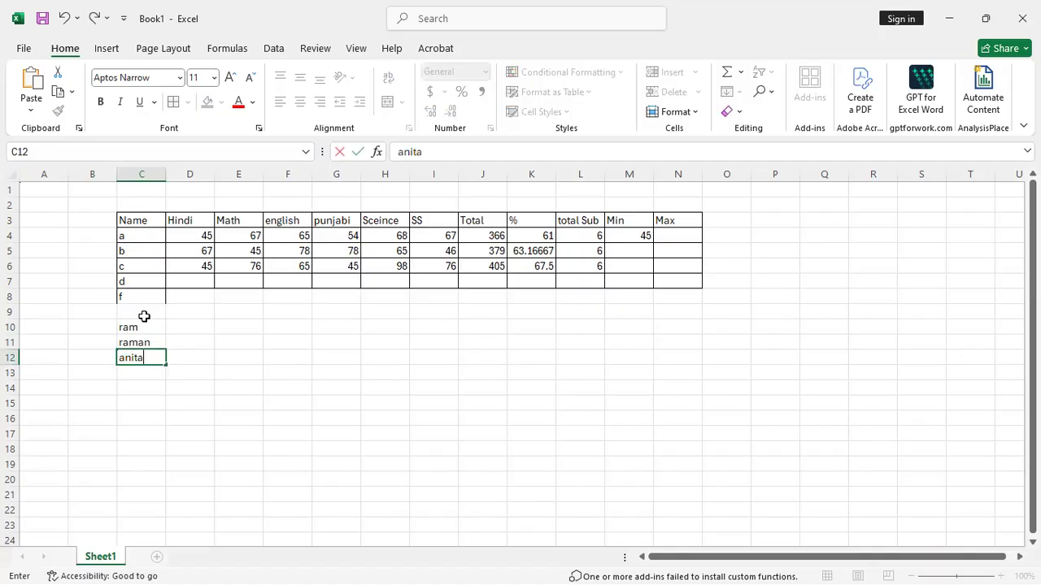
{"action": "key", "text": "Return"}
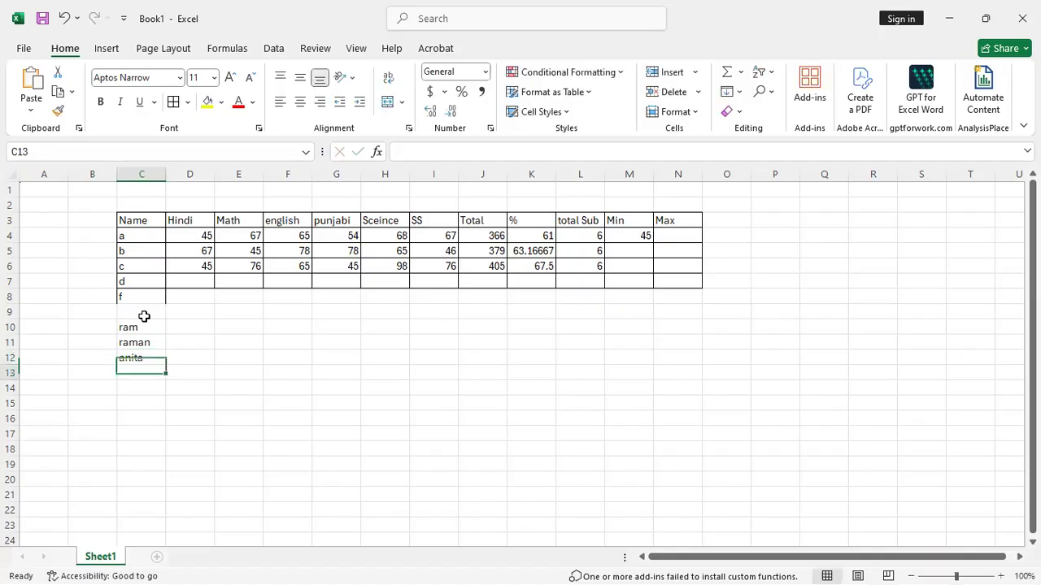
{"action": "type", "text": "bittu"}
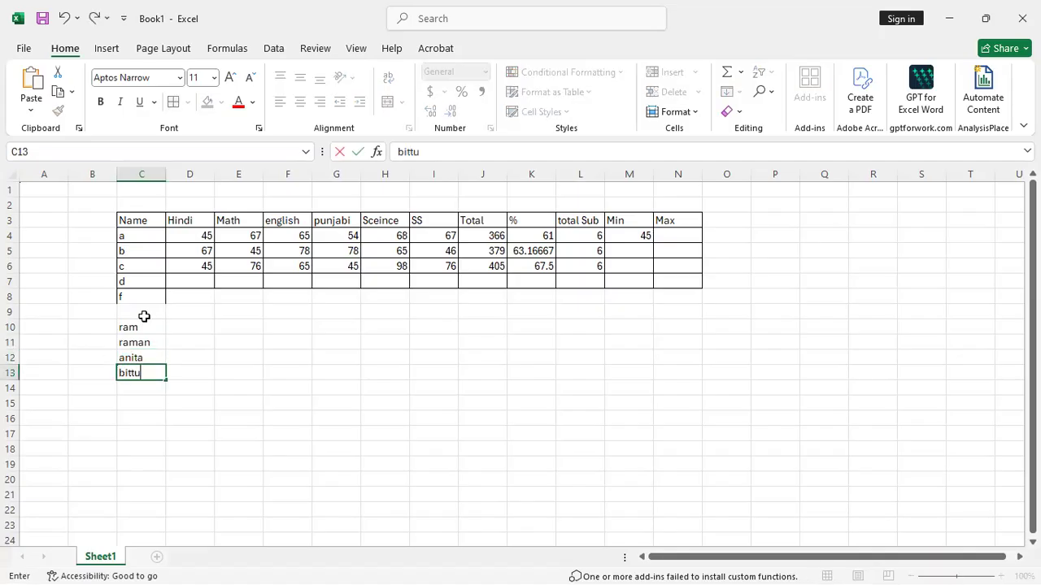
{"action": "left_click", "coordinate": [309, 328]}
Apply All Borders to the whole extended table, C3:N13
{"action": "left_click_drag", "start_coordinate": [123, 217], "coordinate": [142, 266]}
{"action": "left_click_drag", "start_coordinate": [179, 372], "coordinate": [700, 372]}
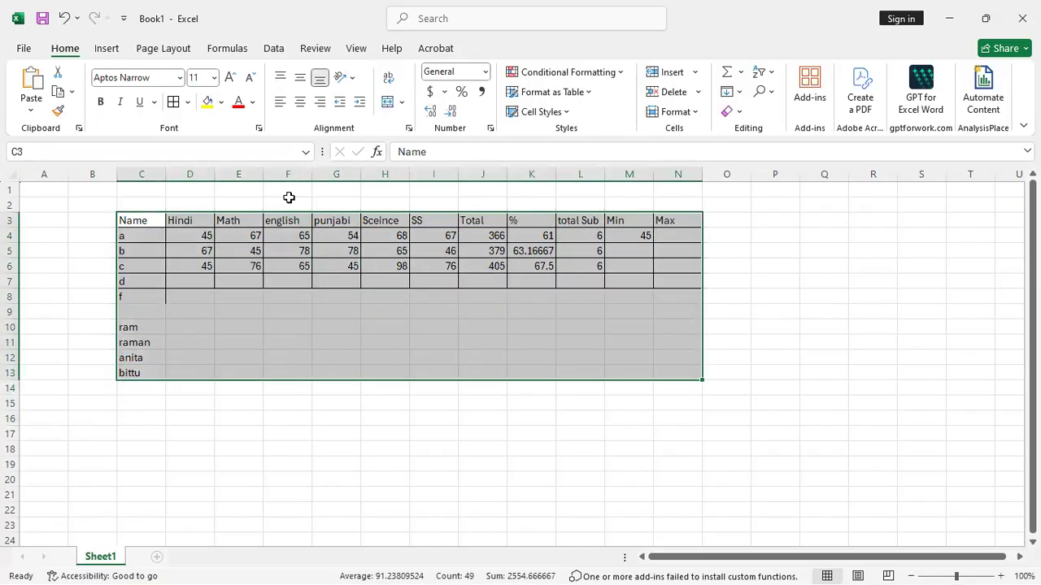
{"action": "left_click", "coordinate": [172, 101]}
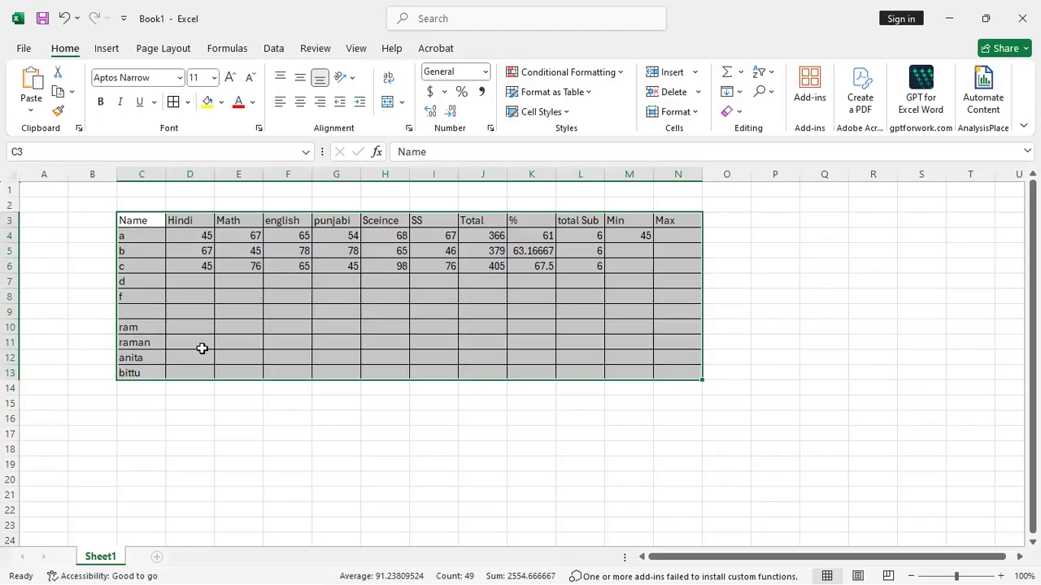
{"action": "left_click", "coordinate": [203, 407]}
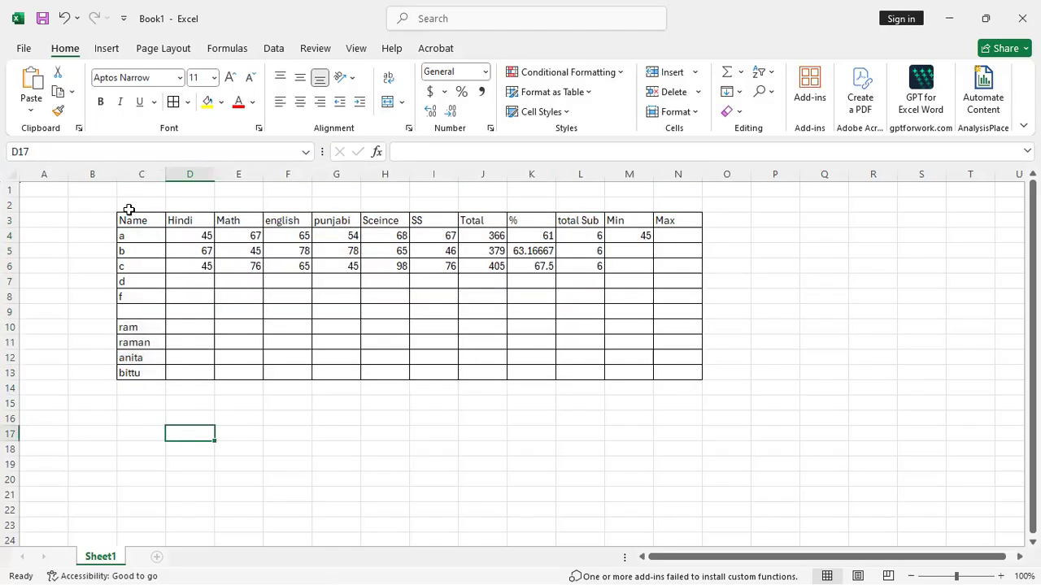
Fill the header row C3:N3 with a gray theme color
{"action": "left_click_drag", "start_coordinate": [128, 220], "coordinate": [683, 218]}
{"action": "left_click", "coordinate": [207, 103]}
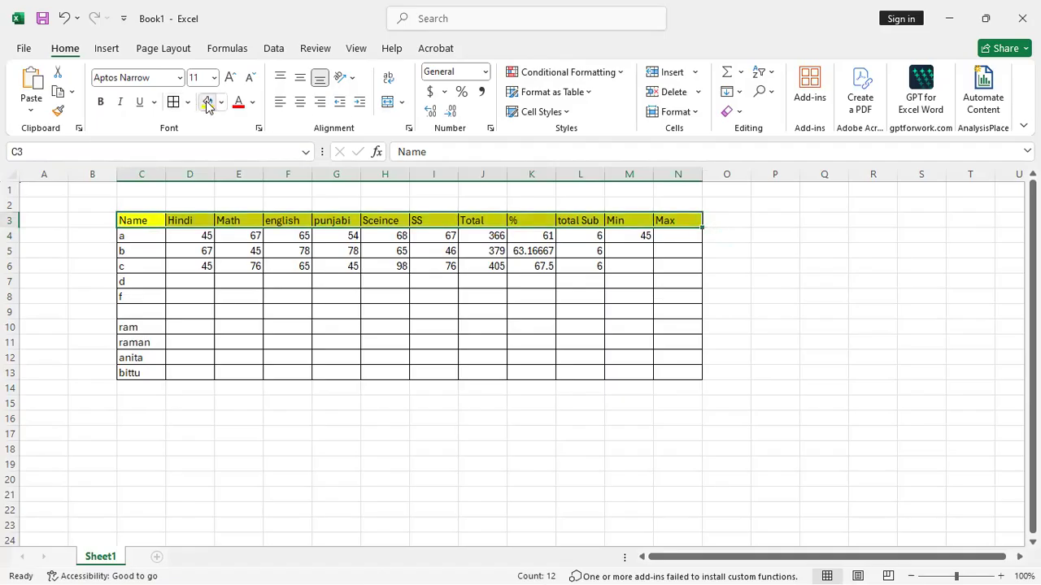
{"action": "left_click", "coordinate": [222, 104]}
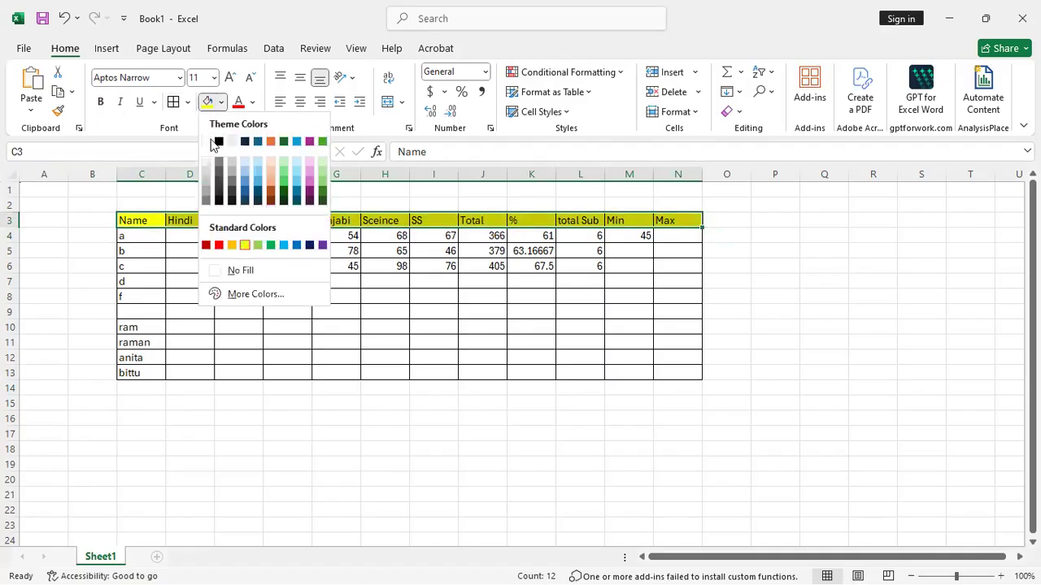
{"action": "left_click", "coordinate": [207, 187]}
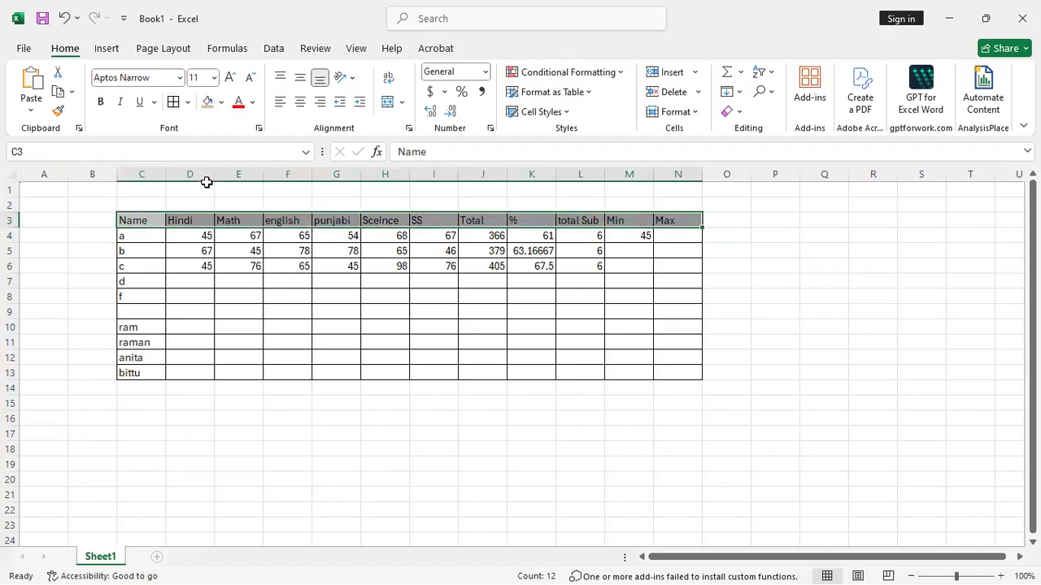
{"action": "left_click", "coordinate": [244, 353]}
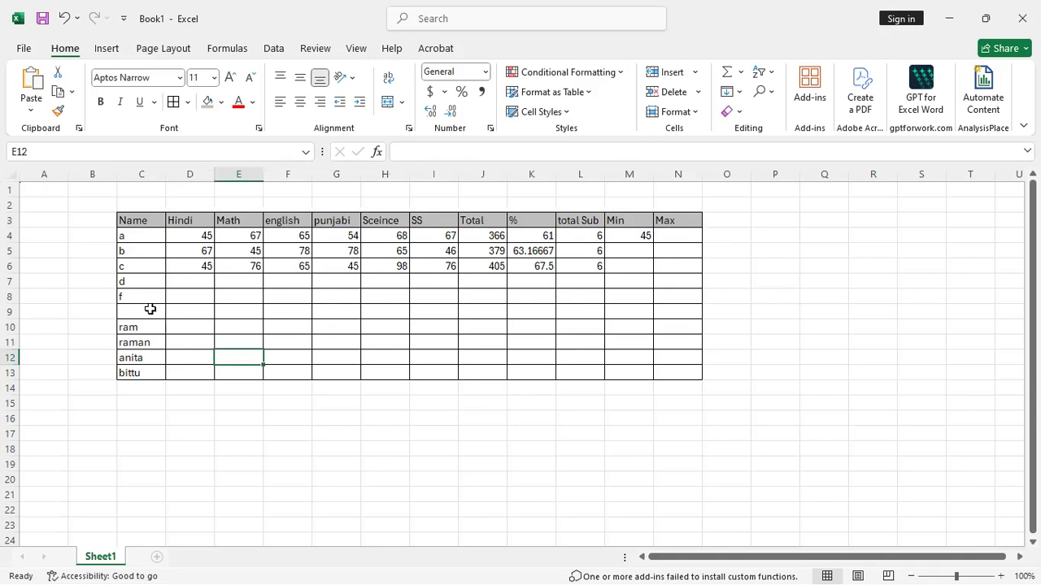
Sort the names in C4:C13 from A to Z, expanding the selection so each row's marks move with its name
{"action": "left_click", "coordinate": [121, 221]}
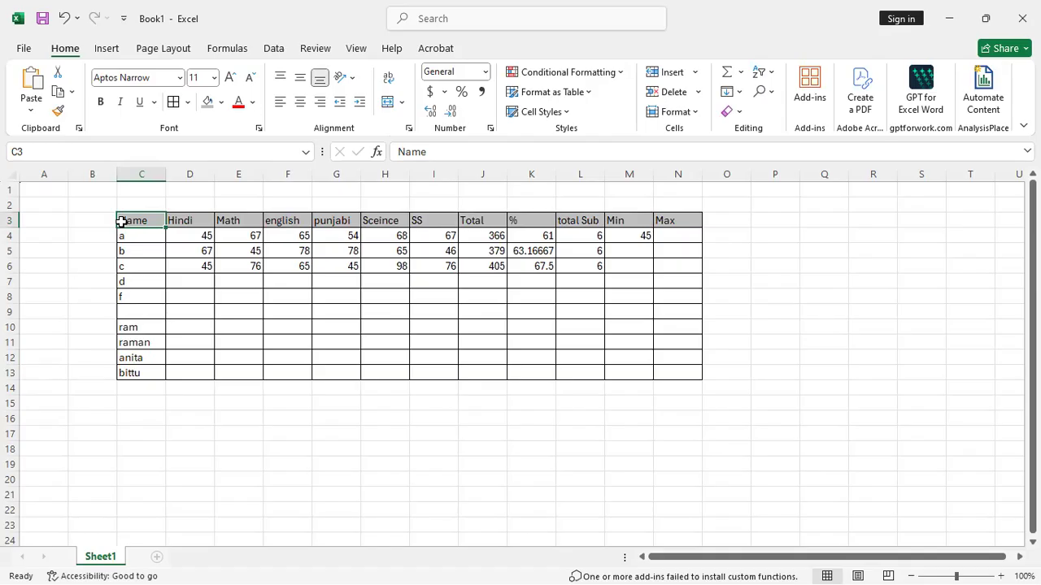
{"action": "left_click_drag", "start_coordinate": [132, 237], "coordinate": [137, 370]}
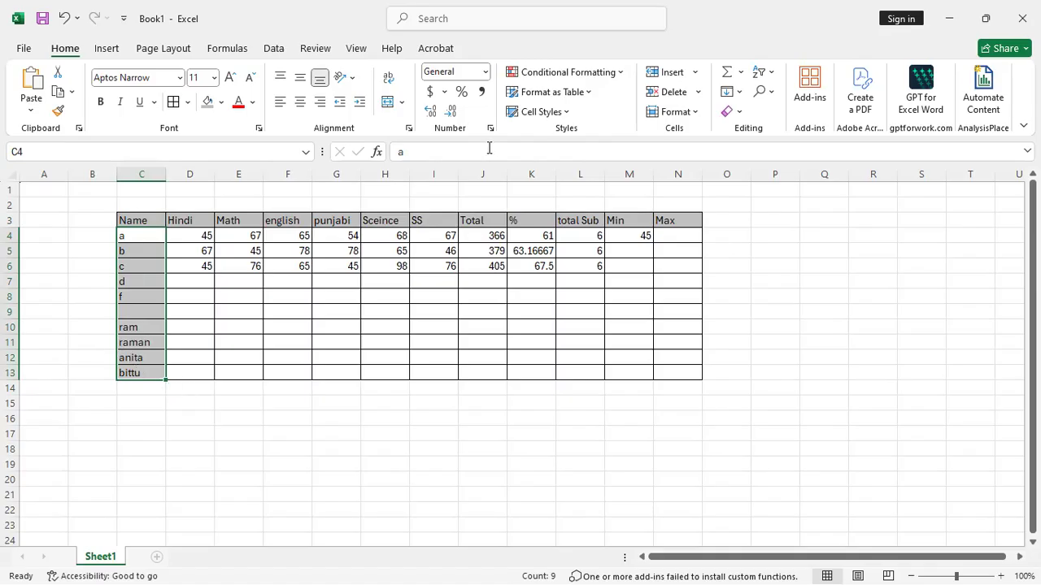
{"action": "left_click", "coordinate": [756, 75]}
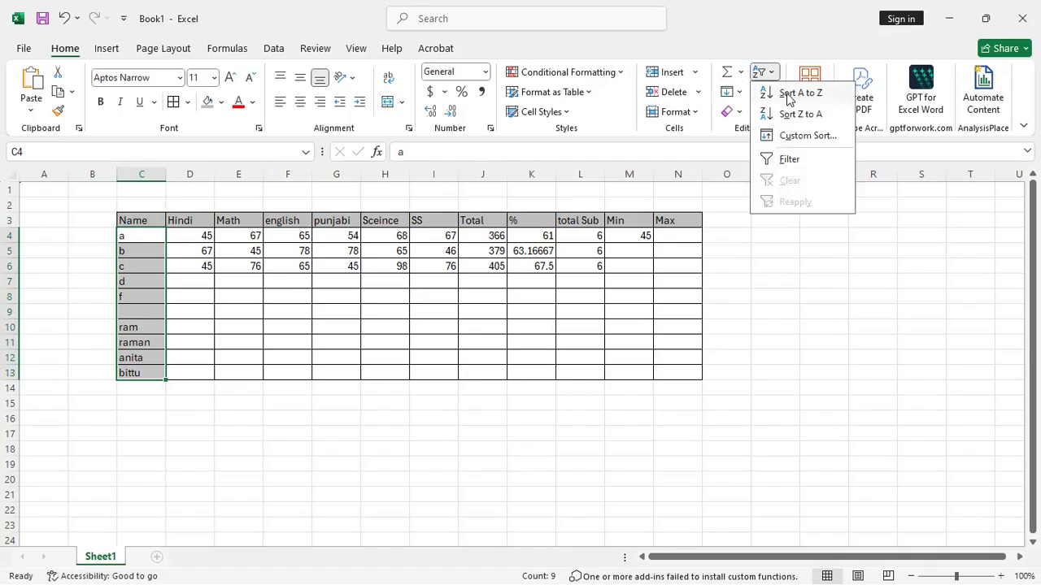
{"action": "left_click", "coordinate": [787, 94]}
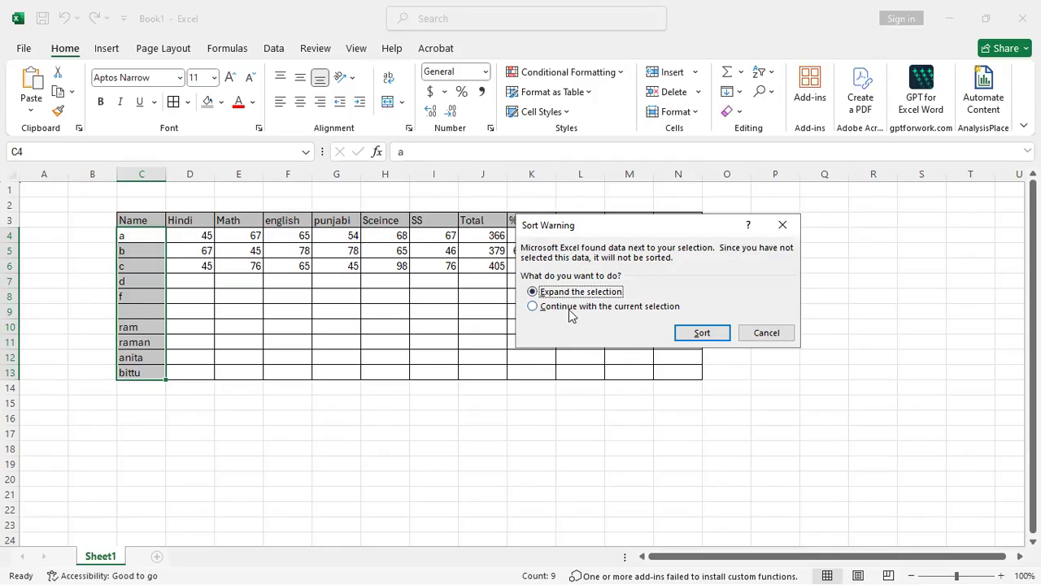
{"action": "left_click", "coordinate": [694, 333]}
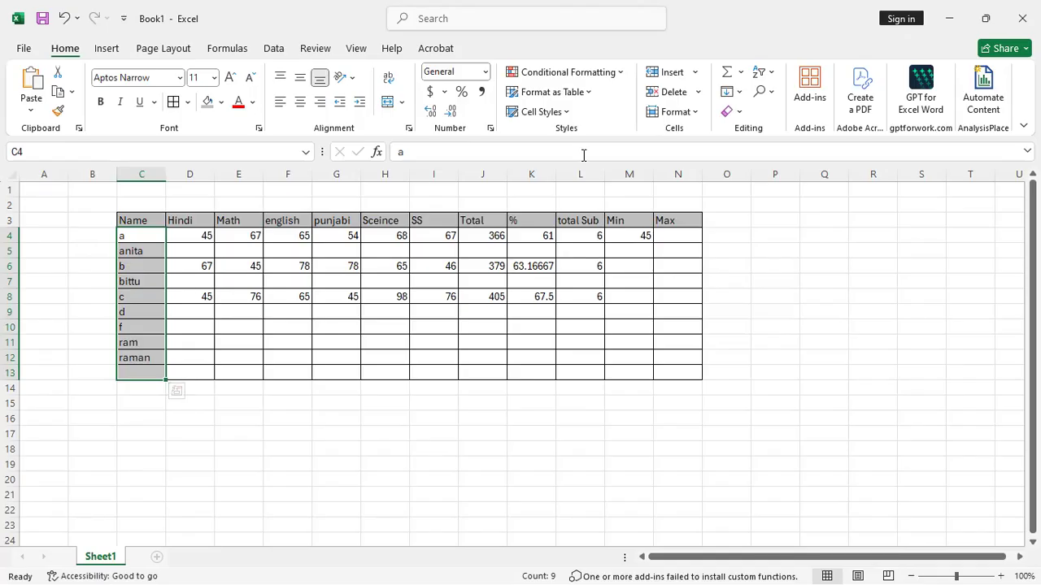
{"action": "left_click", "coordinate": [764, 77]}
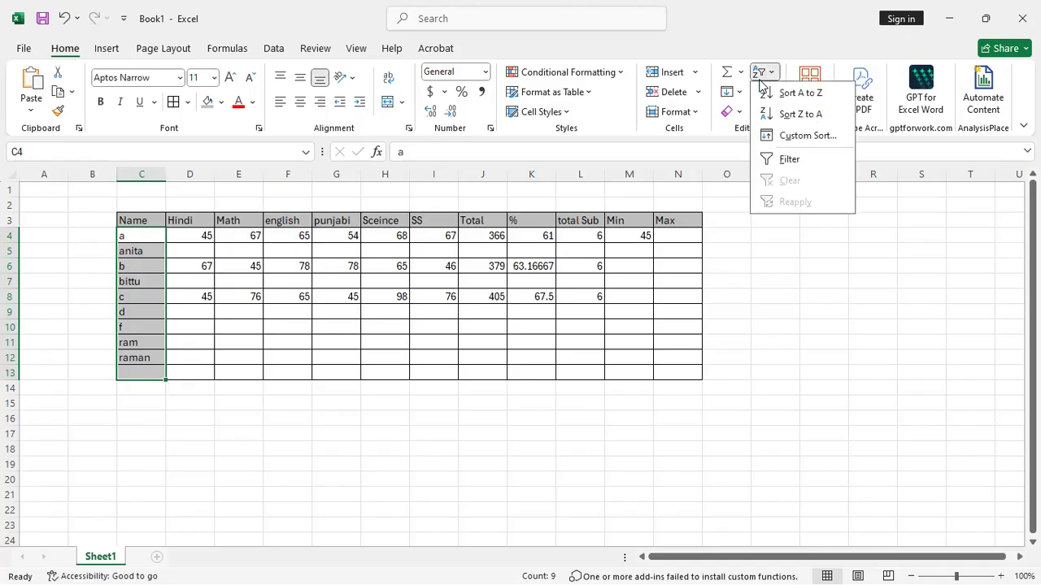
{"action": "left_click", "coordinate": [785, 159]}
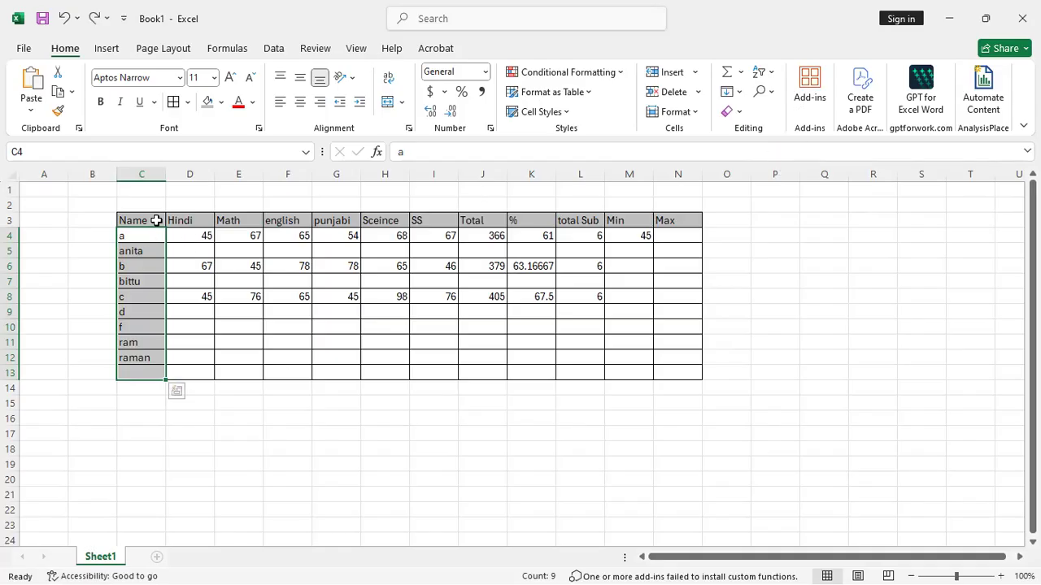
{"action": "key", "text": "ctrl+z"}
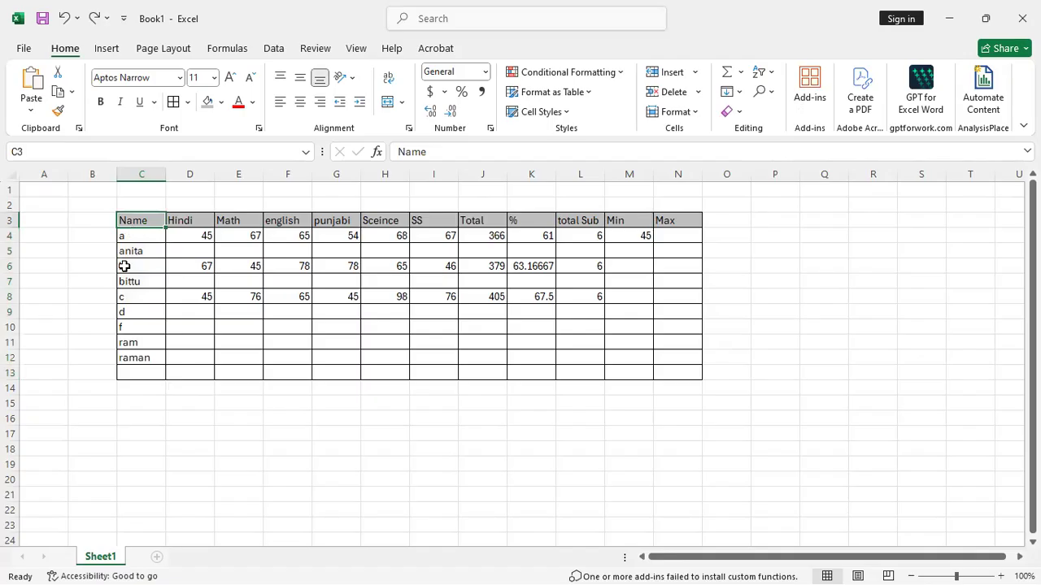
Turn on filtering for the table's header row C3:N3
{"action": "left_click_drag", "start_coordinate": [126, 220], "coordinate": [688, 217]}
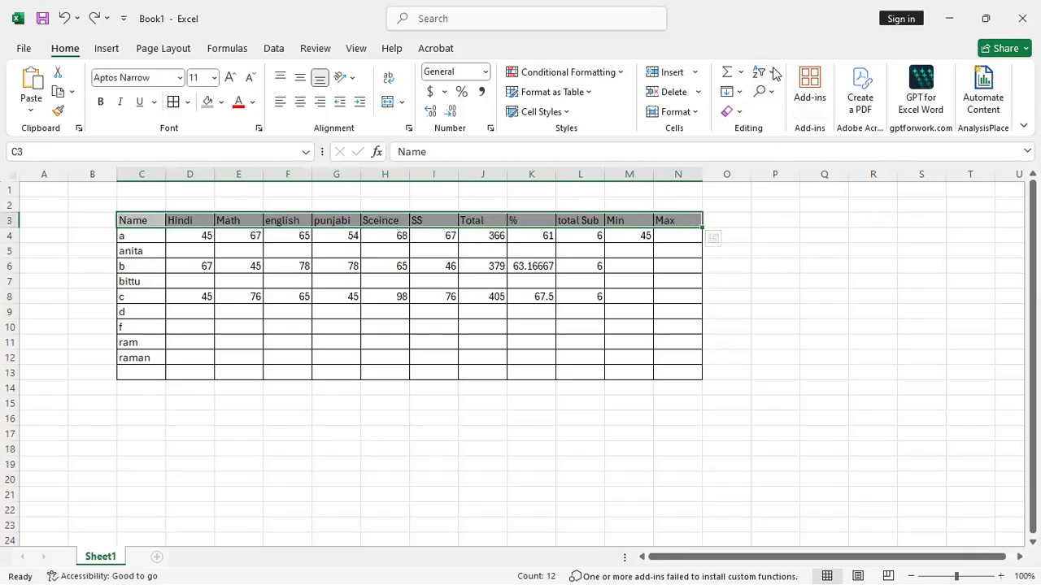
{"action": "left_click", "coordinate": [767, 73]}
{"action": "left_click", "coordinate": [772, 157]}
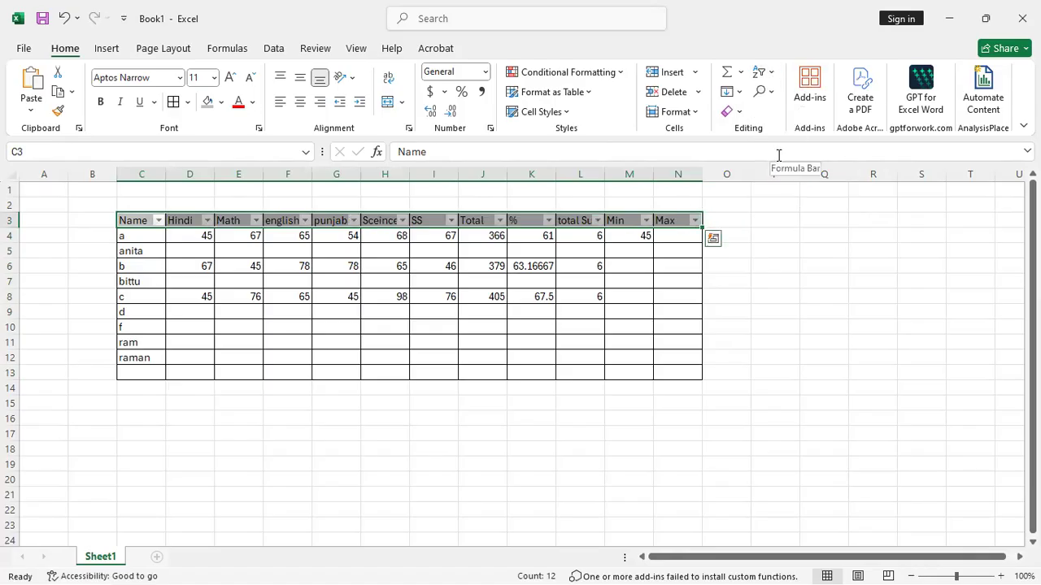
{"action": "left_click", "coordinate": [755, 297]}
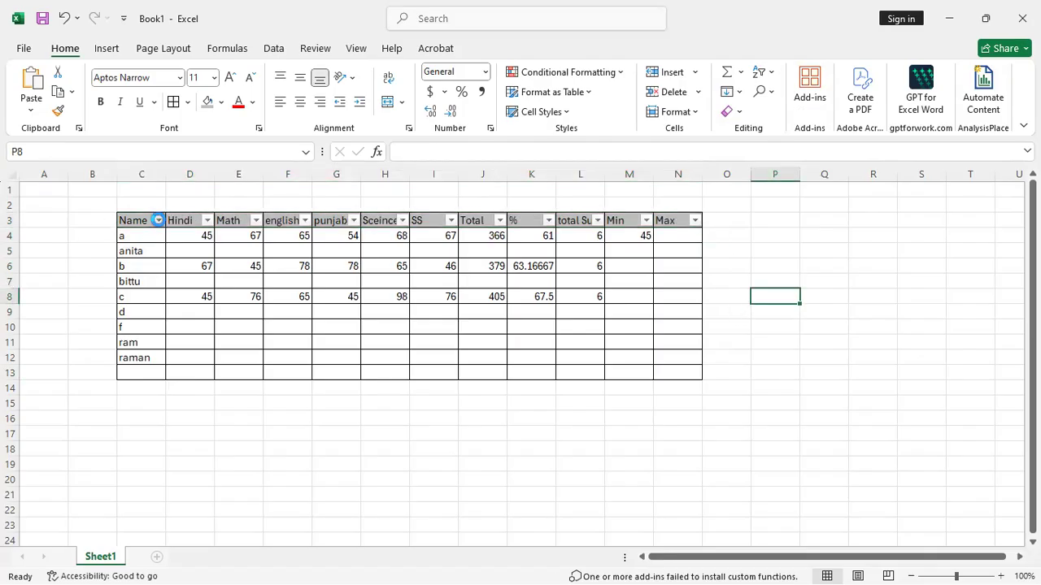
Filter the Name column so that only the entry a is included
{"action": "left_click", "coordinate": [158, 221]}
{"action": "left_click", "coordinate": [46, 420]}
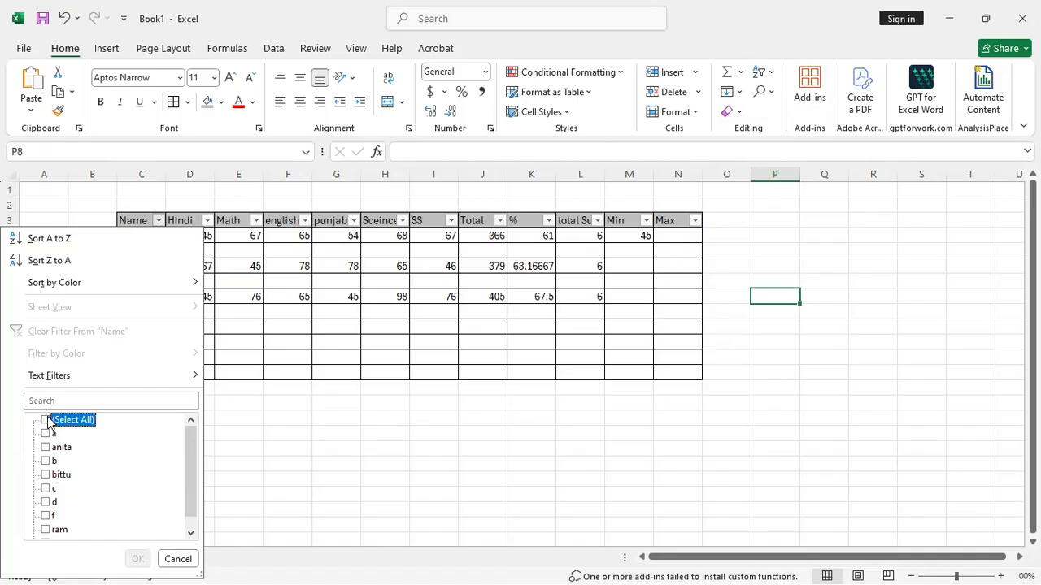
{"action": "left_click", "coordinate": [46, 435]}
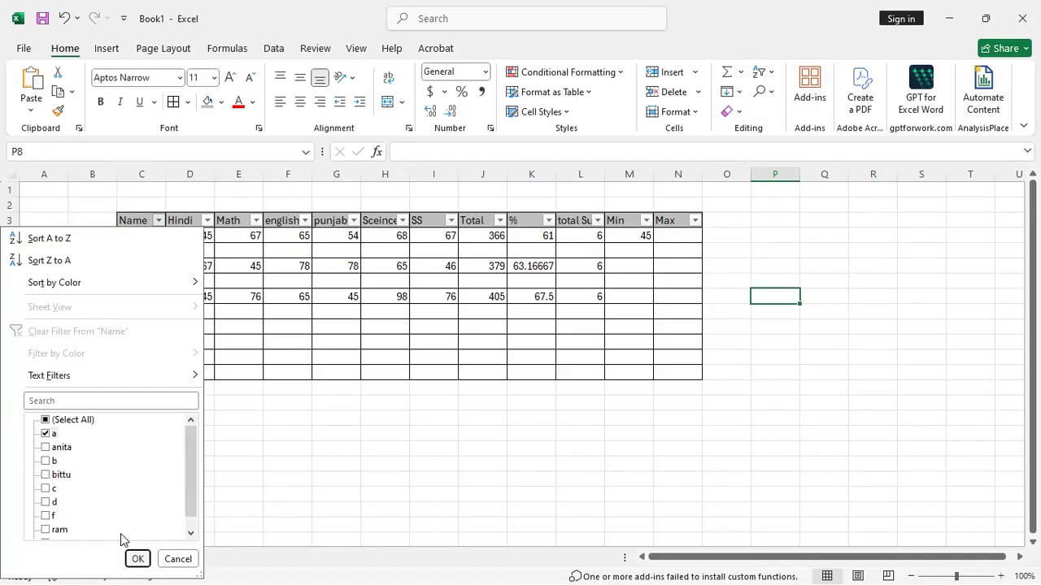
{"action": "left_click", "coordinate": [137, 559]}
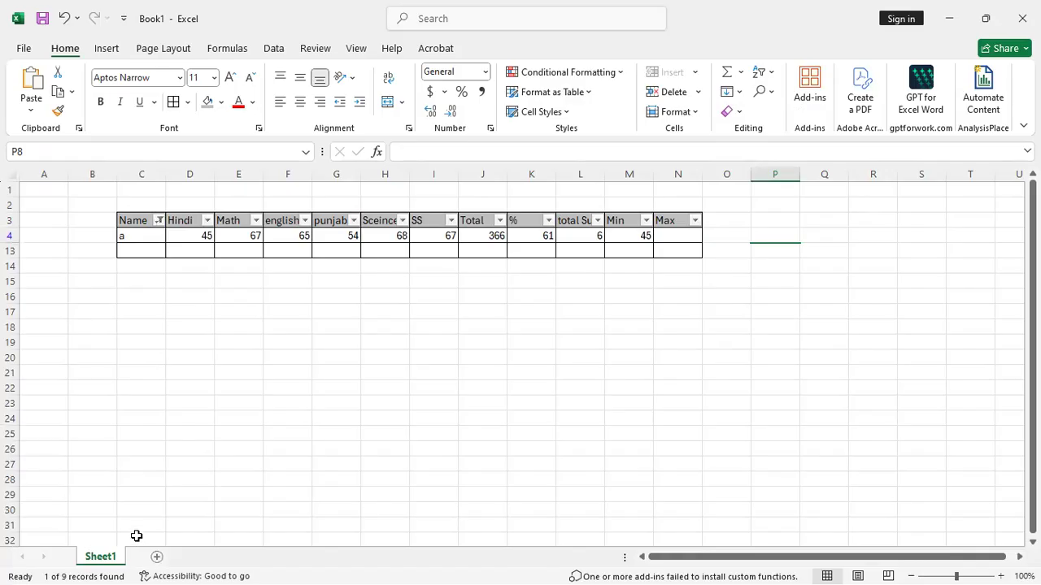
Change the Name column filter to include only the first three listed names, a through b
{"action": "left_click", "coordinate": [159, 220]}
{"action": "left_click", "coordinate": [45, 420]}
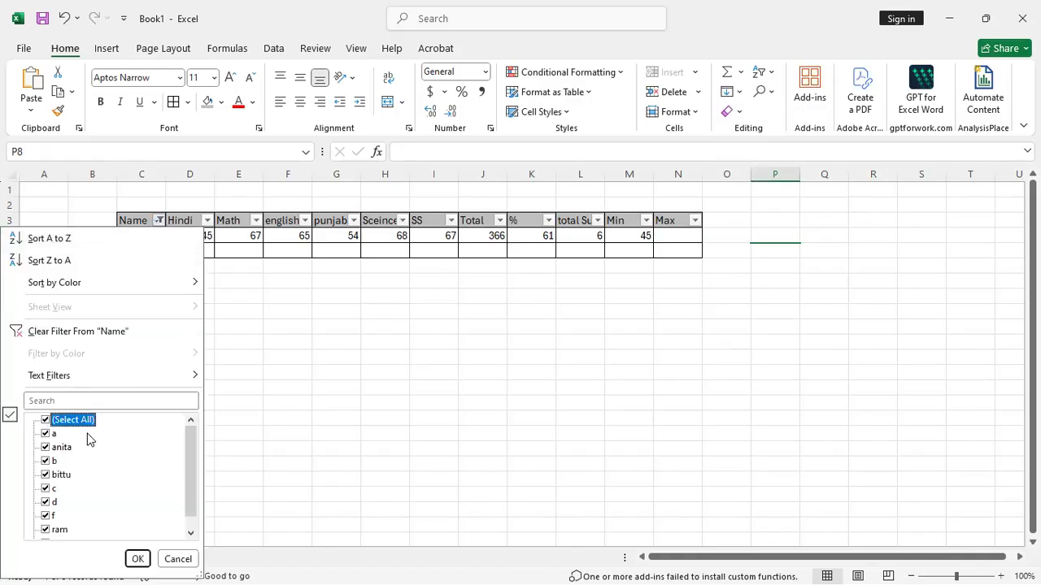
{"action": "left_click", "coordinate": [45, 420]}
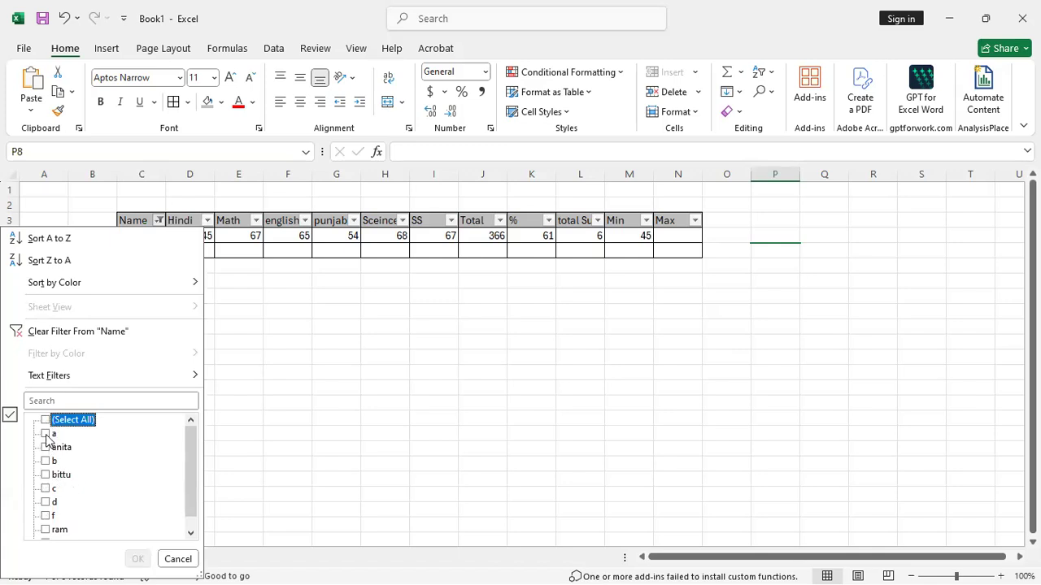
{"action": "key", "text": "space"}
{"action": "key", "text": "Down"}
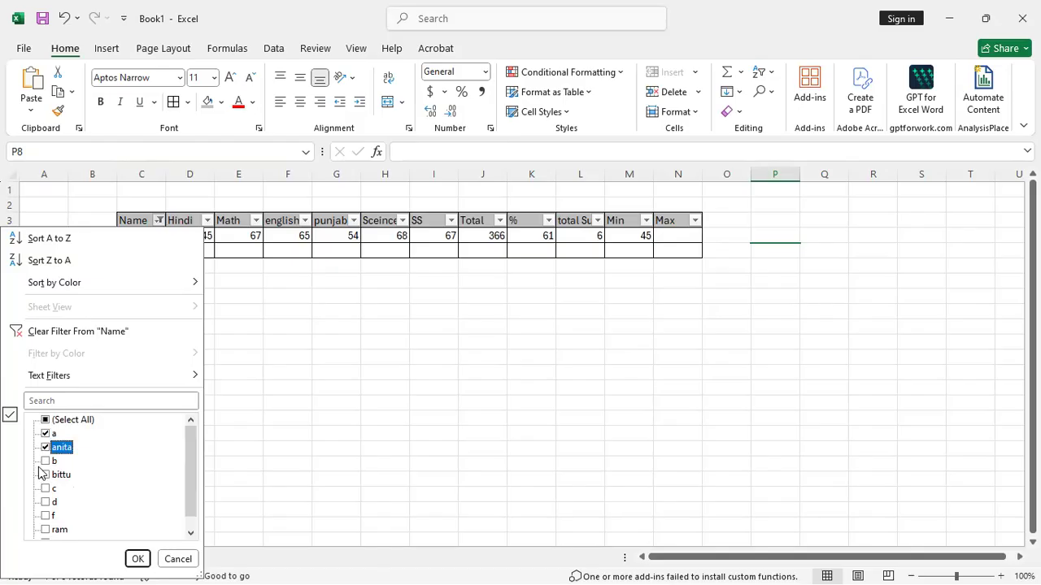
{"action": "left_click", "coordinate": [45, 447]}
{"action": "left_click", "coordinate": [46, 461]}
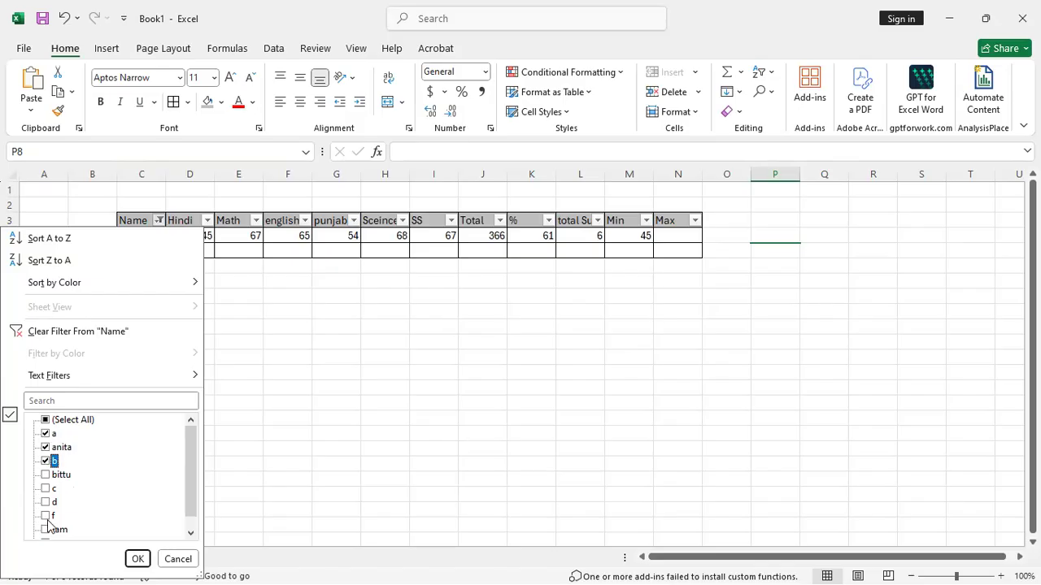
{"action": "left_click", "coordinate": [147, 561]}
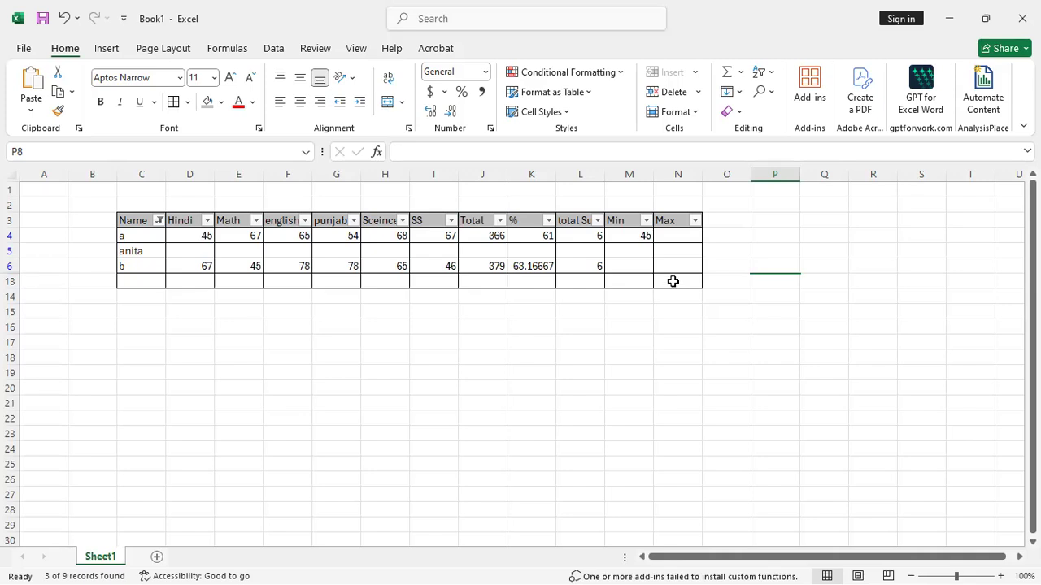
Clear the Name column filter while keeping the header filters turned on
{"action": "left_click", "coordinate": [769, 75]}
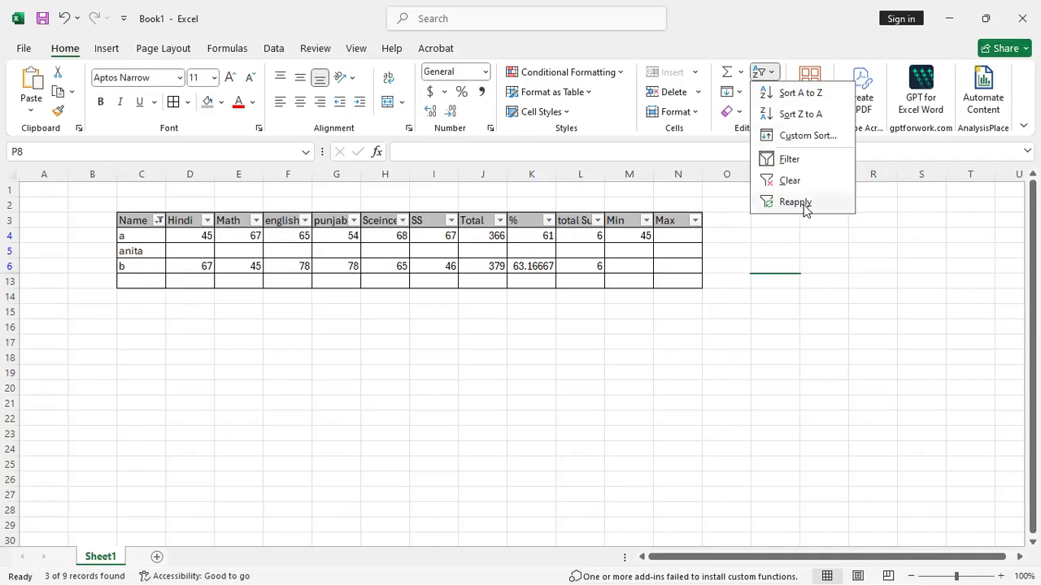
{"action": "left_click", "coordinate": [791, 184]}
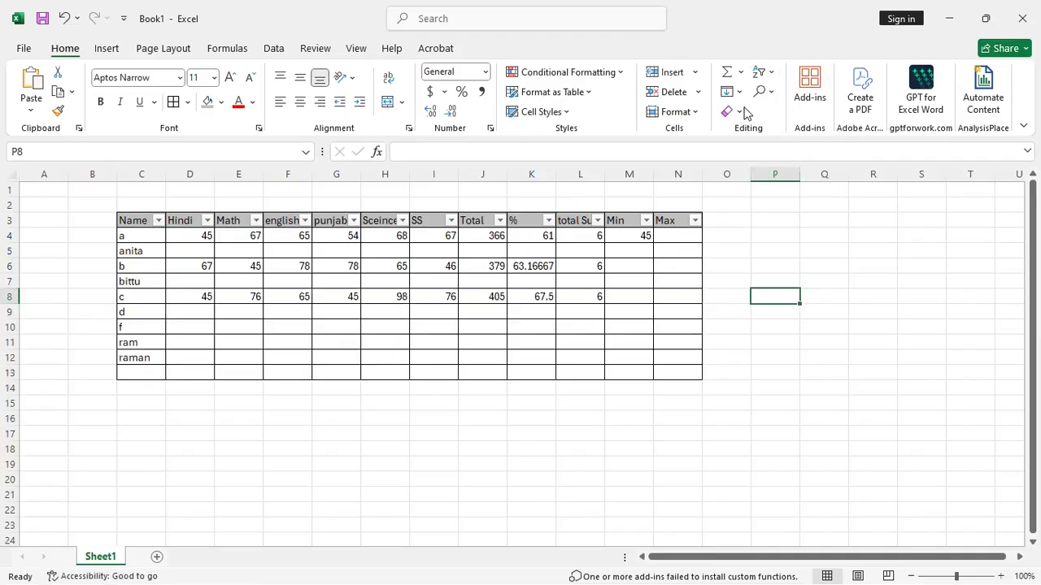
{"action": "left_click", "coordinate": [773, 73]}
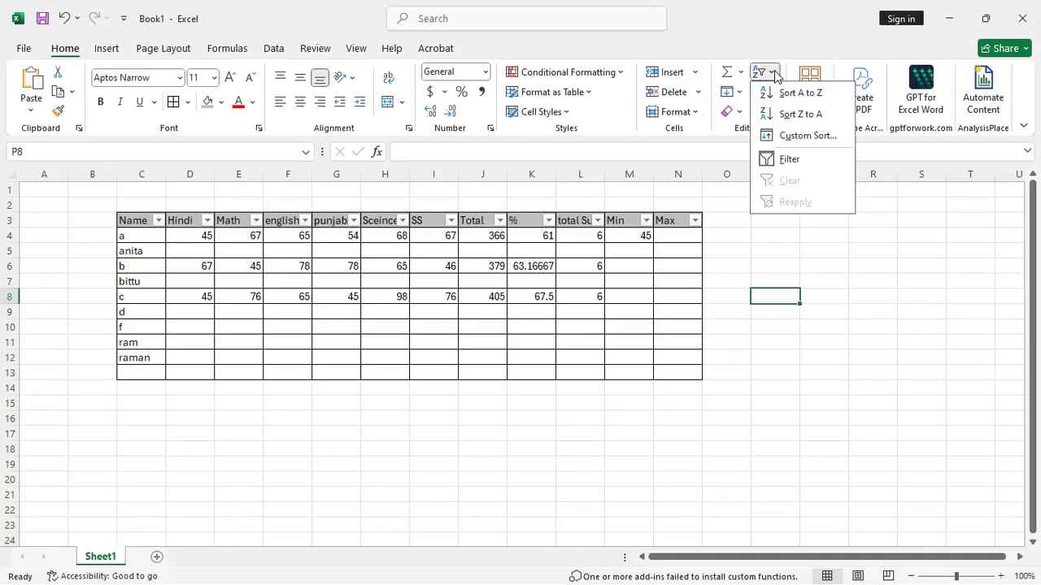
{"action": "left_click", "coordinate": [774, 74]}
Enter 3 in G17, 2 in H16 and 1 in I17 below the table, leaving H17 empty
{"action": "left_click", "coordinate": [738, 92]}
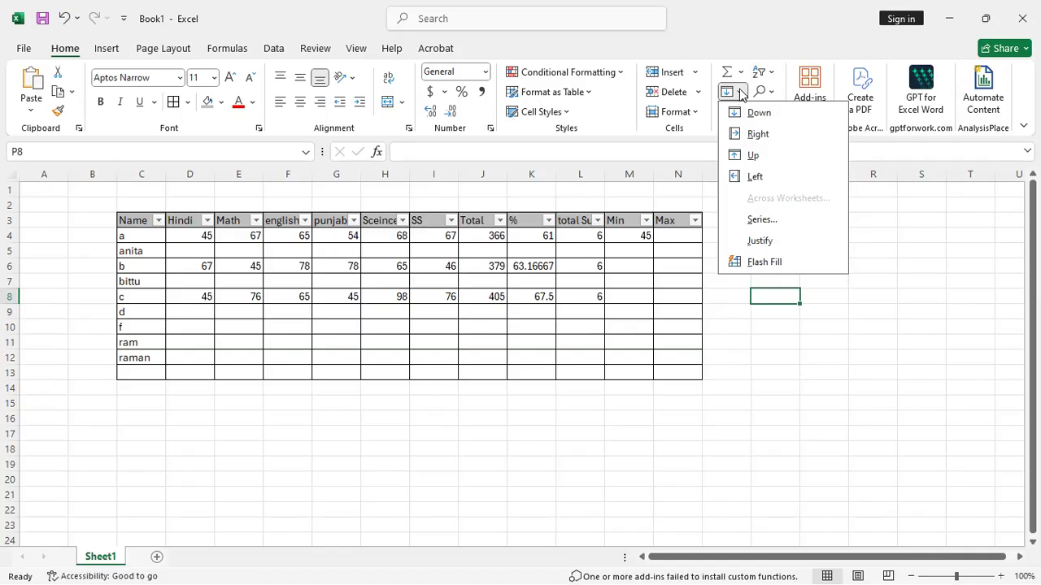
{"action": "left_click", "coordinate": [446, 298]}
{"action": "left_click", "coordinate": [336, 433]}
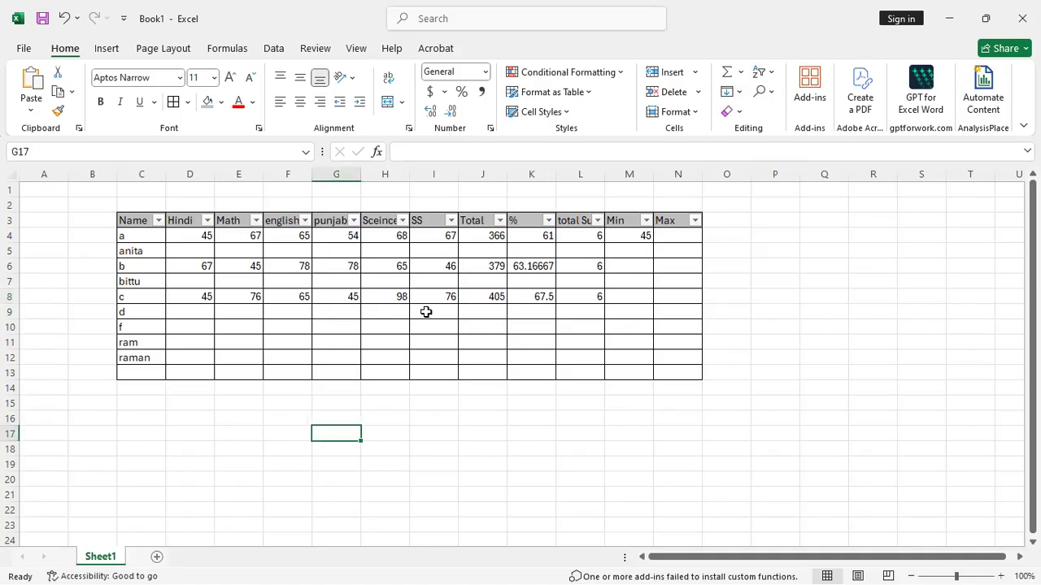
{"action": "type", "text": "3"}
{"action": "key", "text": "Tab"}
{"action": "key", "text": "Up"}
{"action": "type", "text": "3"}
{"action": "key", "text": "Tab"}
{"action": "key", "text": "Down"}
{"action": "key", "text": "Up"}
{"action": "key", "text": "Left"}
{"action": "type", "text": "2"}
{"action": "key", "text": "Tab"}
{"action": "key", "text": "Down"}
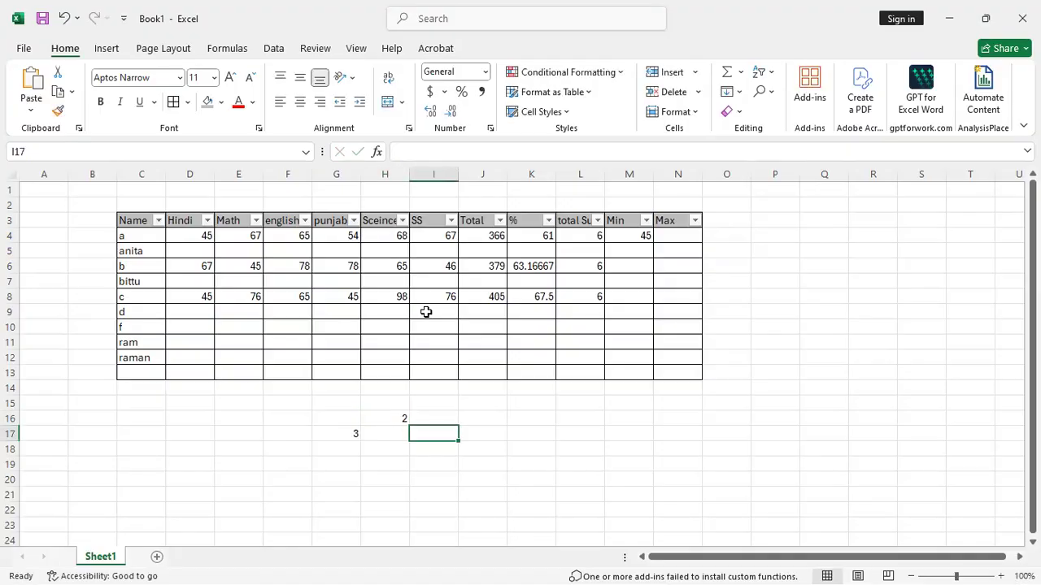
{"action": "type", "text": "1"}
{"action": "left_click", "coordinate": [771, 330]}
Enter 4 in H18, directly beneath the empty cell H17
{"action": "left_click", "coordinate": [385, 449]}
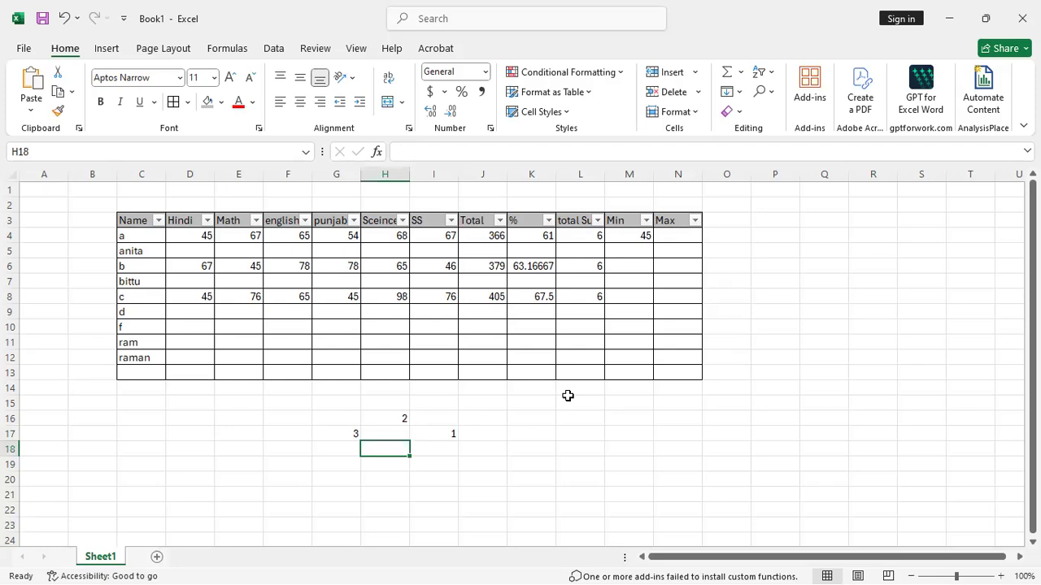
{"action": "type", "text": "4"}
{"action": "key", "text": "Up"}
{"action": "key", "text": "Right"}
{"action": "key", "text": "Right"}
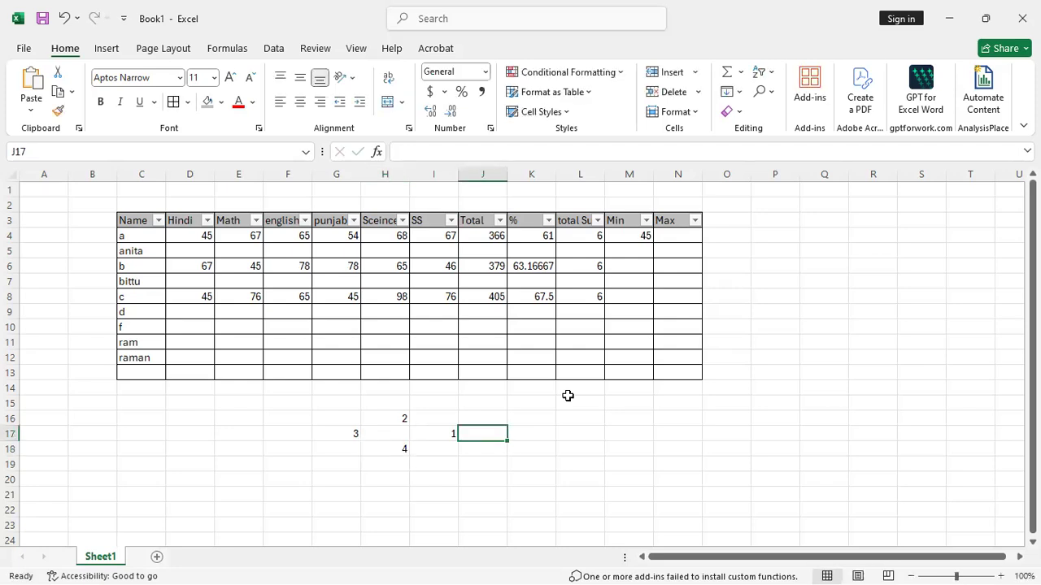
Use Fill Up to copy the value from H18 into H17, and undo the fill
{"action": "key", "text": "Left"}
{"action": "key", "text": "Left"}
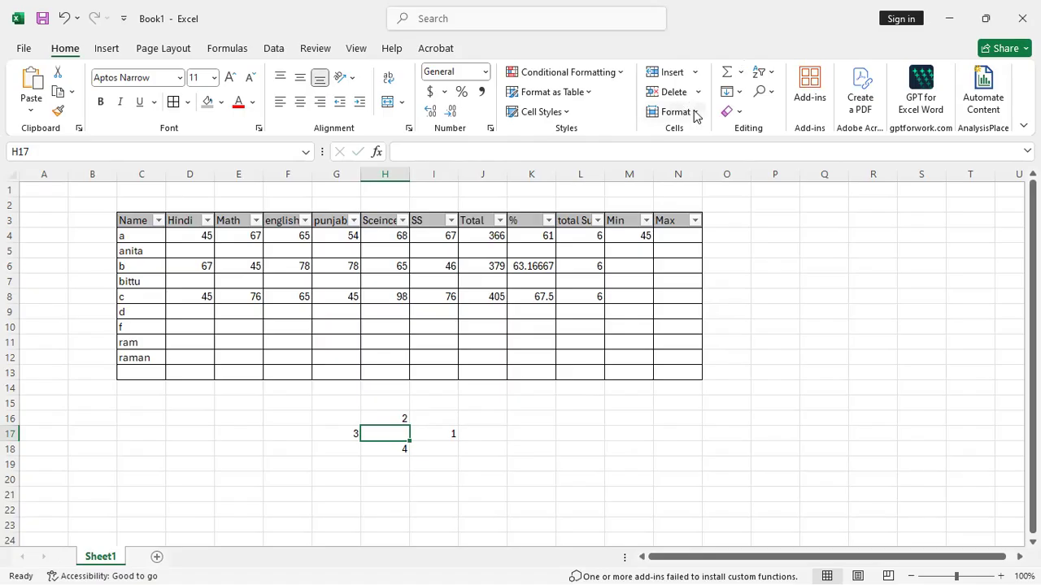
{"action": "left_click", "coordinate": [740, 93]}
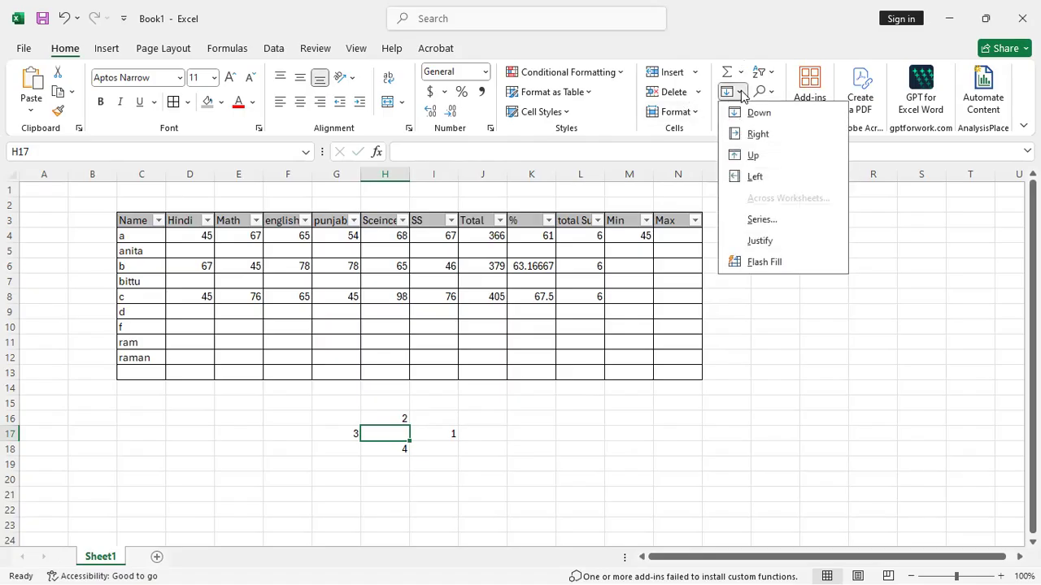
{"action": "left_click", "coordinate": [753, 161]}
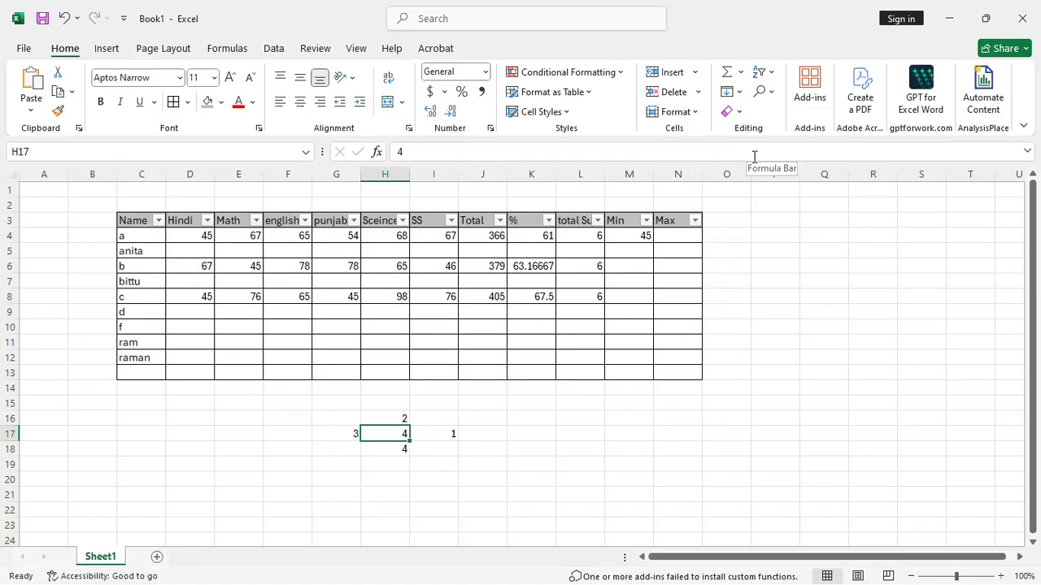
{"action": "key", "text": "ctrl+z"}
Use Fill Left to copy the value from I17 into H17, and undo the fill
{"action": "left_click", "coordinate": [739, 93]}
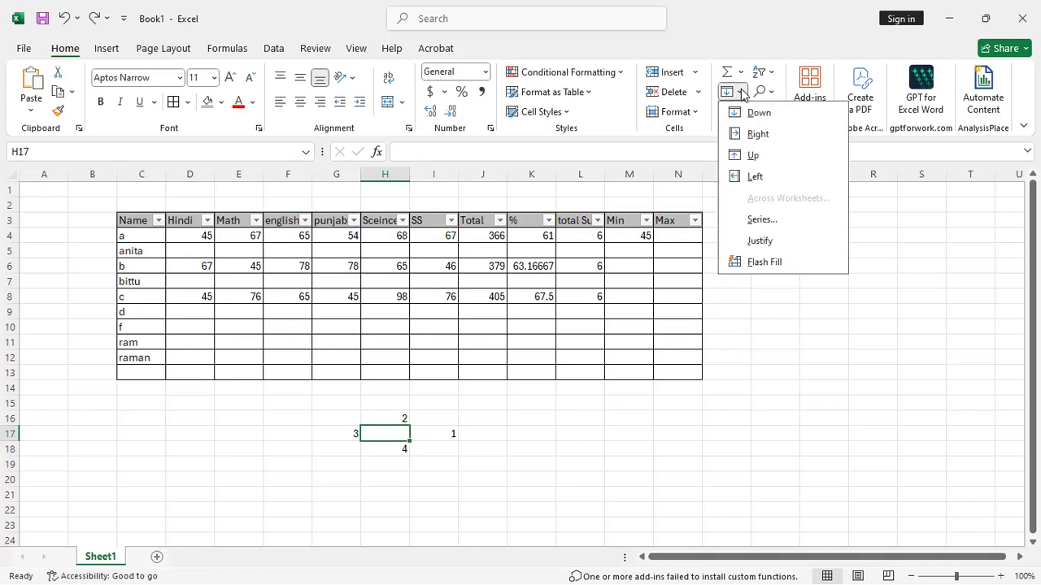
{"action": "left_click", "coordinate": [755, 177]}
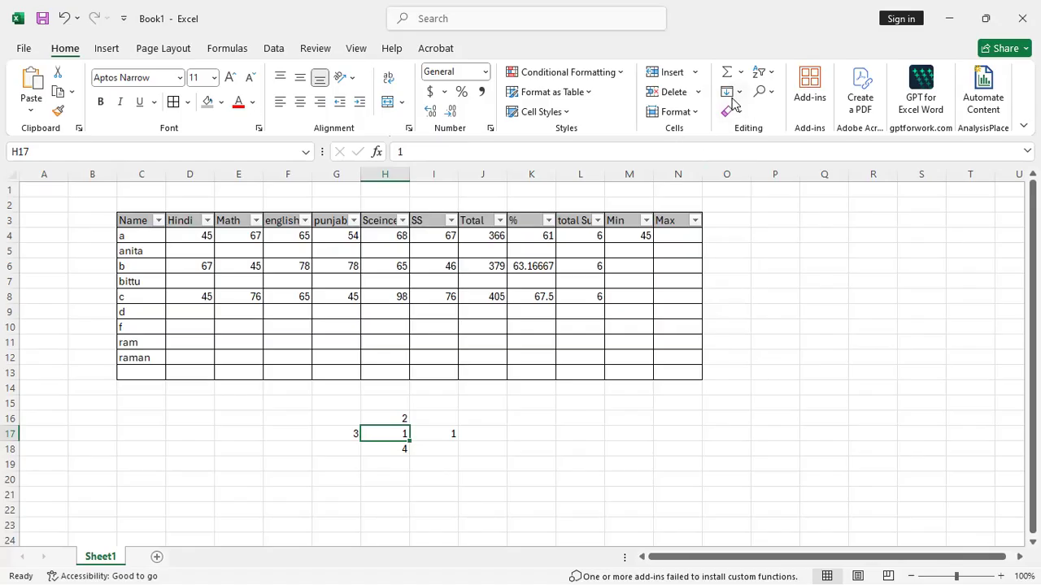
{"action": "key", "text": "ctrl+z"}
Undo the entry of all the sample numbers around H17
{"action": "left_click", "coordinate": [741, 112]}
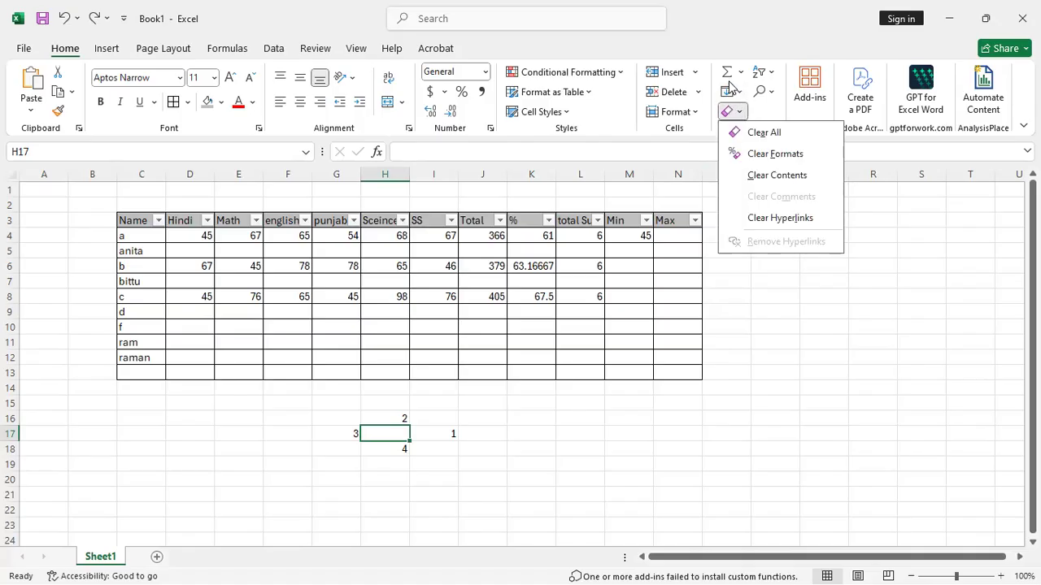
{"action": "left_click", "coordinate": [538, 407]}
{"action": "key", "text": "ctrl+z"}
{"action": "key", "text": "ctrl+z"}
{"action": "key", "text": "ctrl+z"}
{"action": "key", "text": "ctrl+z"}
{"action": "key", "text": "ctrl+z"}
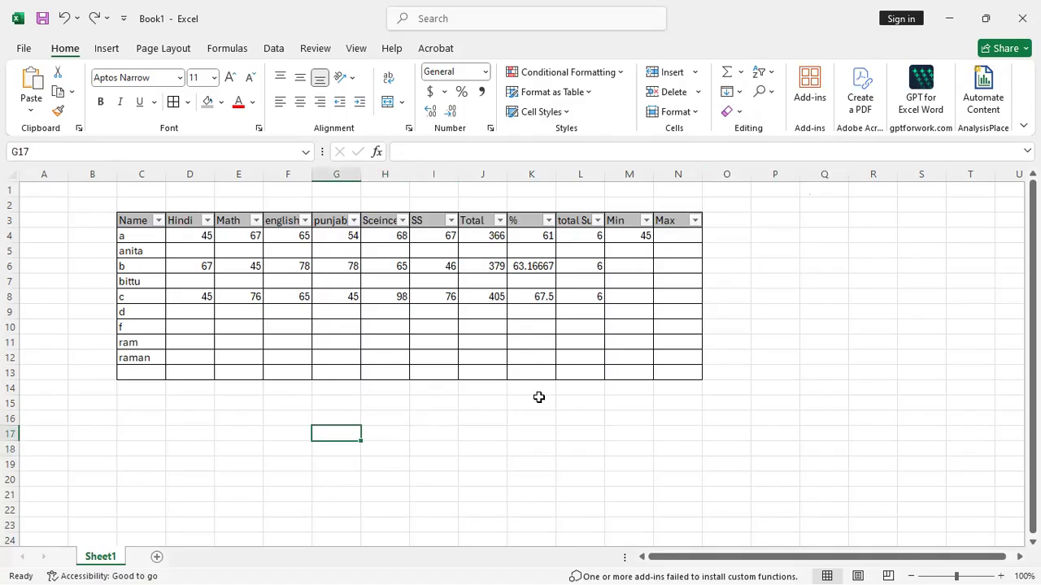
{"action": "key", "text": "ctrl+z"}
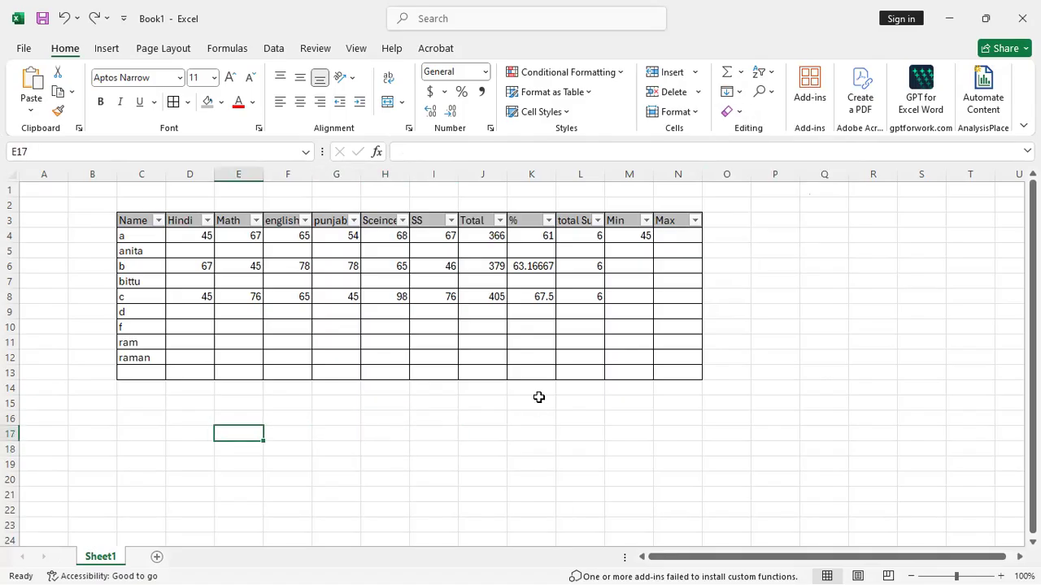
Enter the letters A, V and D in cells E17, F17 and G17, and return to E17
{"action": "type", "text": "A"}
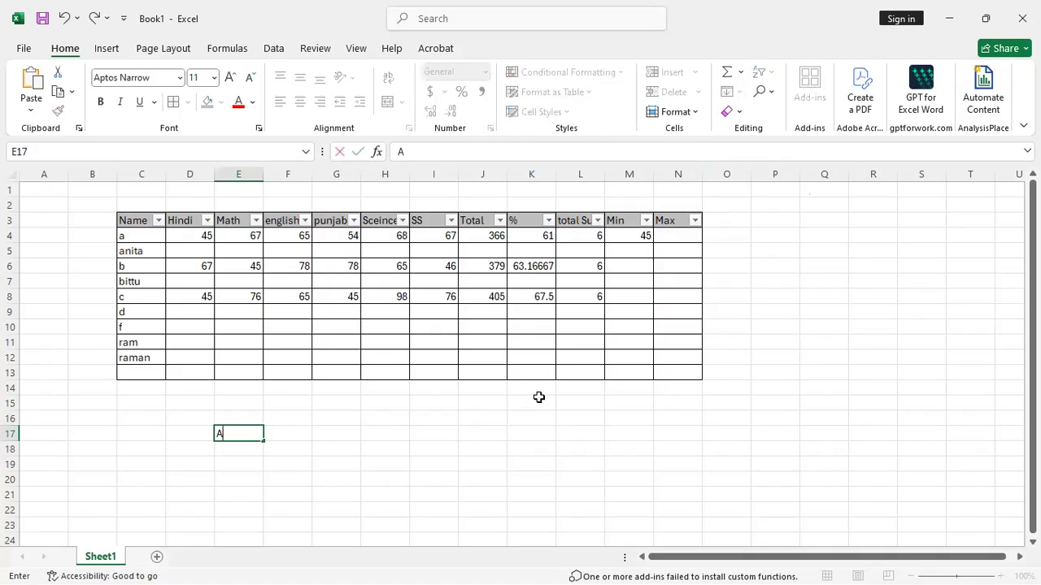
{"action": "key", "text": "Tab"}
{"action": "type", "text": "V"}
{"action": "key", "text": "Tab"}
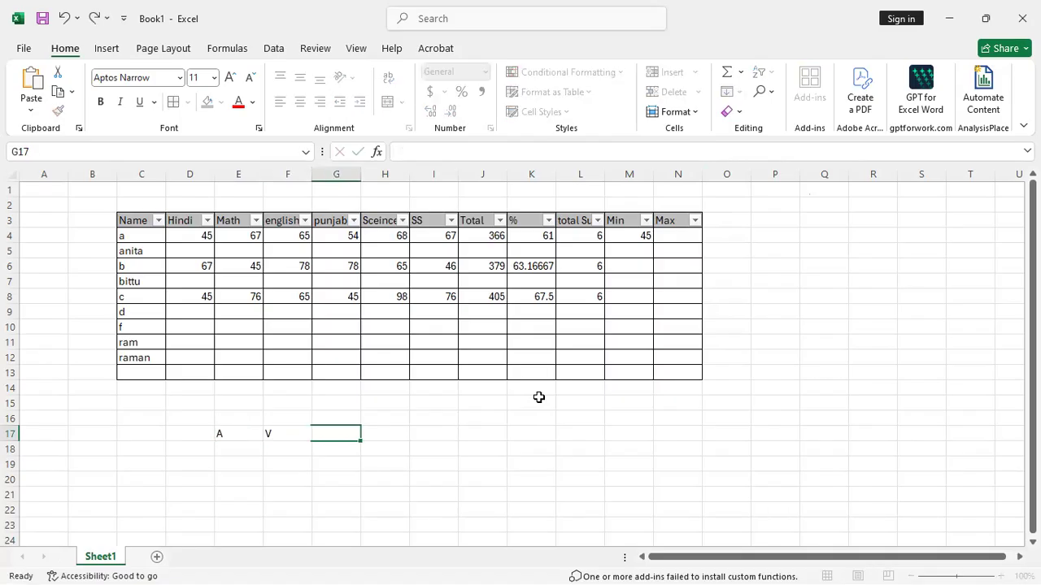
{"action": "type", "text": "D"}
{"action": "key", "text": "Right"}
{"action": "key", "text": "Right"}
{"action": "key", "text": "Left"}
{"action": "key", "text": "Left"}
{"action": "key", "text": "Left"}
{"action": "key", "text": "Left"}
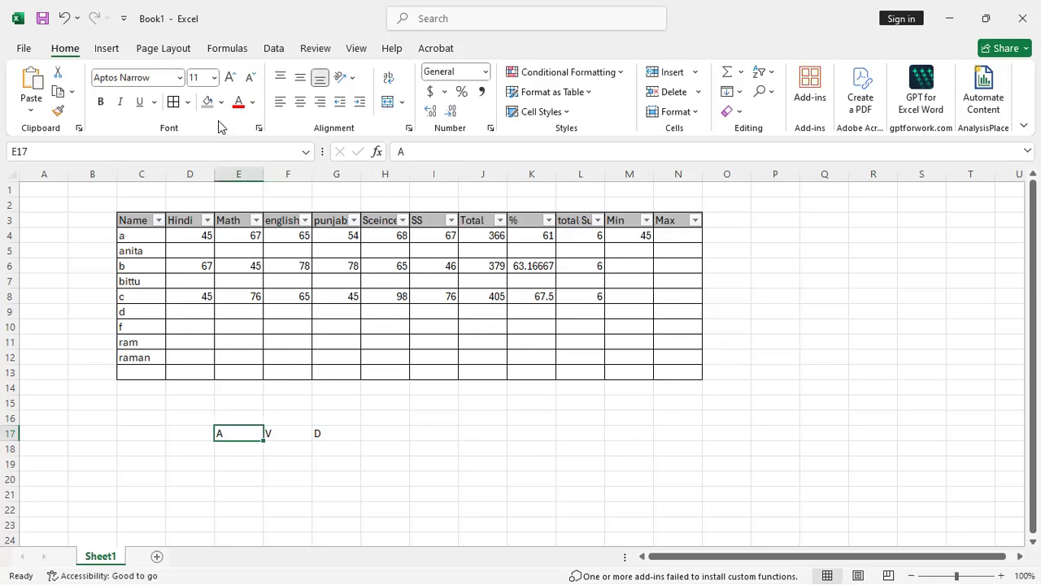
Make the letter A in E17 bold and increase its font size by four steps
{"action": "left_click", "coordinate": [100, 102]}
{"action": "left_click", "coordinate": [230, 78]}
{"action": "left_click", "coordinate": [230, 84]}
{"action": "left_click", "coordinate": [230, 85]}
{"action": "left_click", "coordinate": [231, 85]}
Fill cell F17 with yellow and change the font color of the letter in G17 to red
{"action": "key", "text": "Right"}
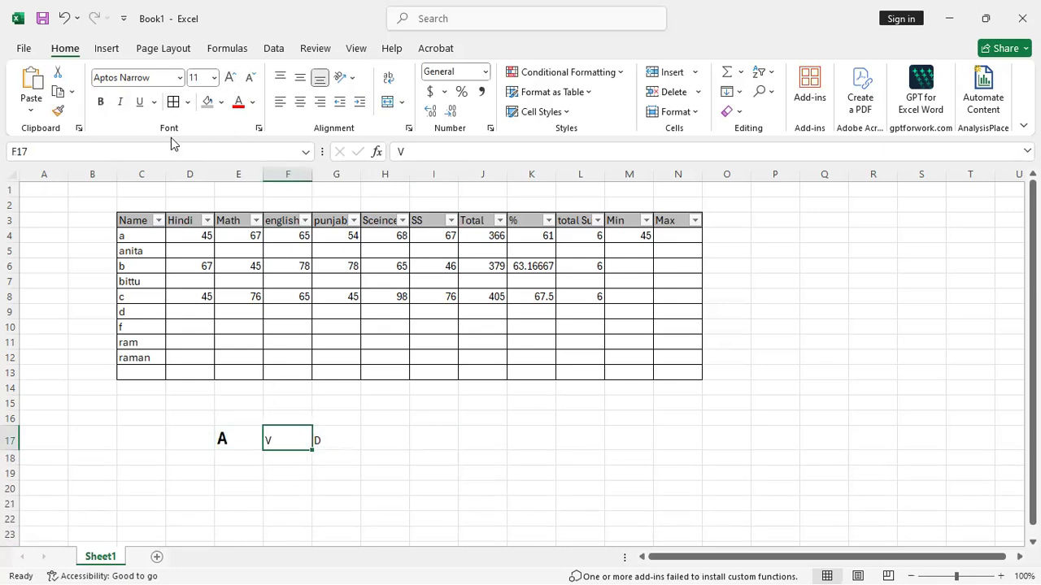
{"action": "left_click", "coordinate": [221, 102]}
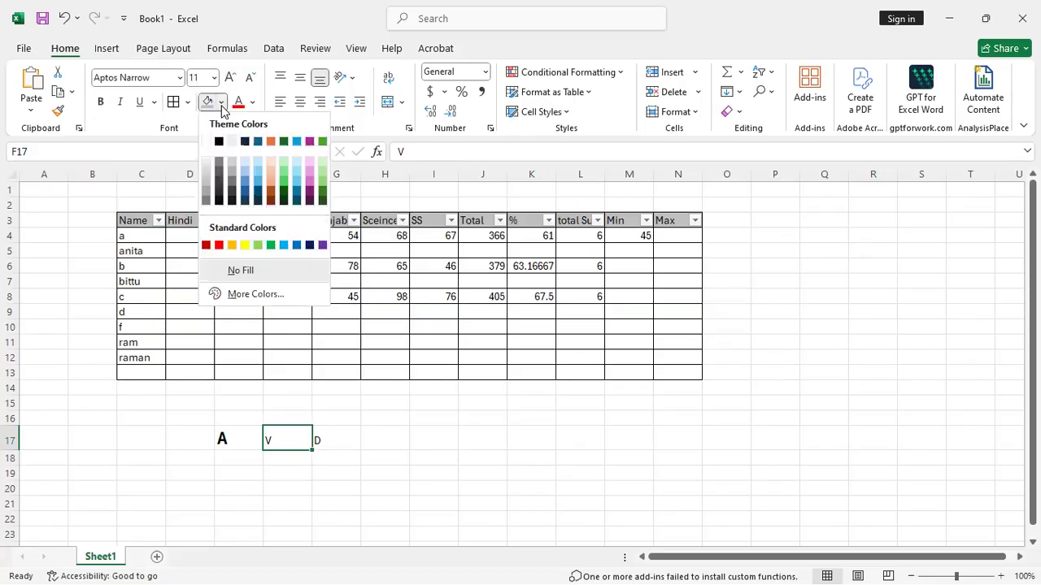
{"action": "left_click", "coordinate": [244, 245]}
{"action": "key", "text": "Right"}
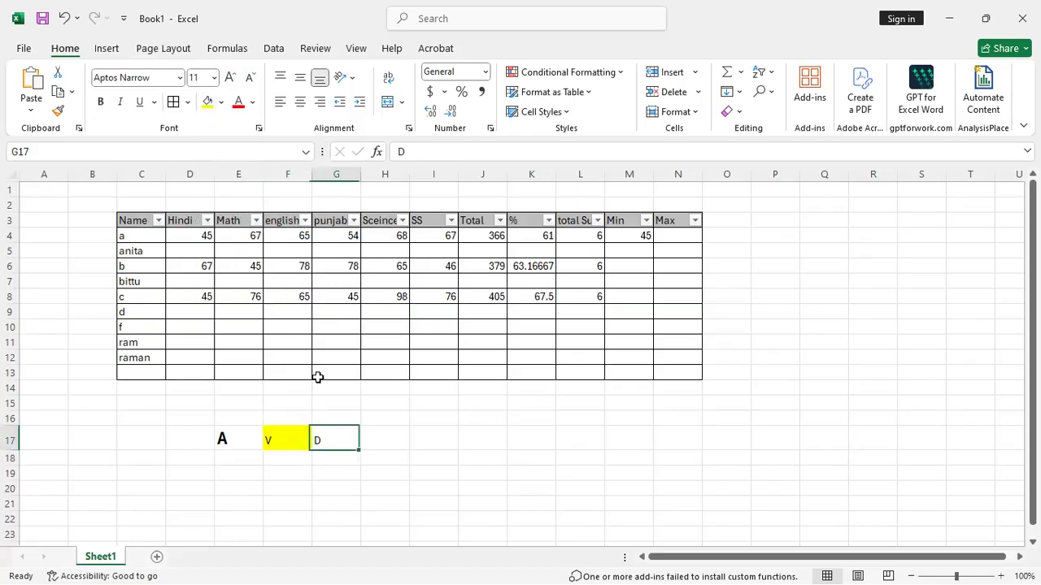
{"action": "left_click", "coordinate": [253, 102]}
{"action": "left_click", "coordinate": [250, 269]}
{"action": "key", "text": "Tab"}
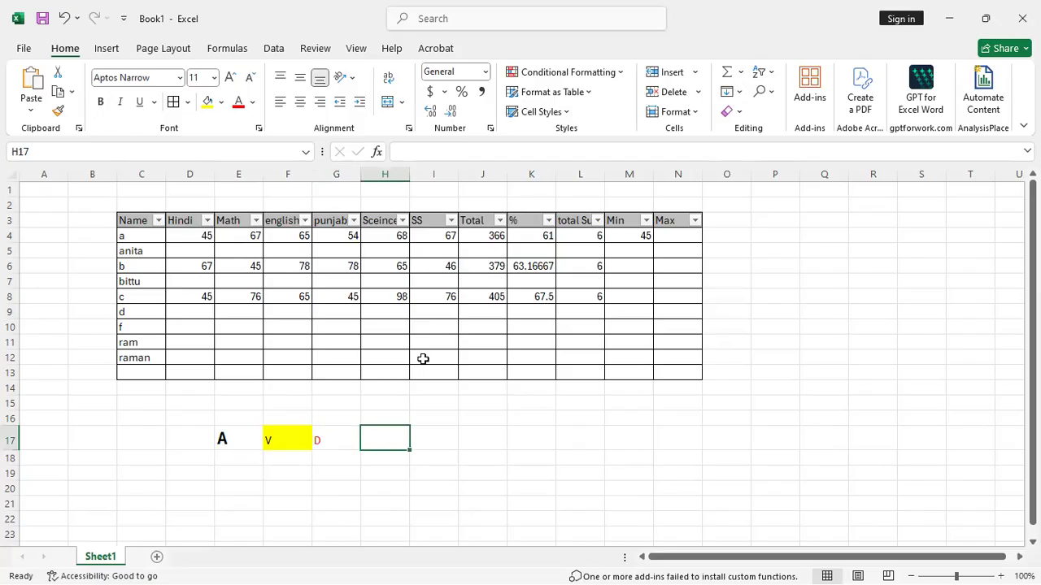
Enter 4 in cell H17 and return to cell E17
{"action": "type", "text": "4"}
{"action": "key", "text": "Right"}
{"action": "key", "text": "Up"}
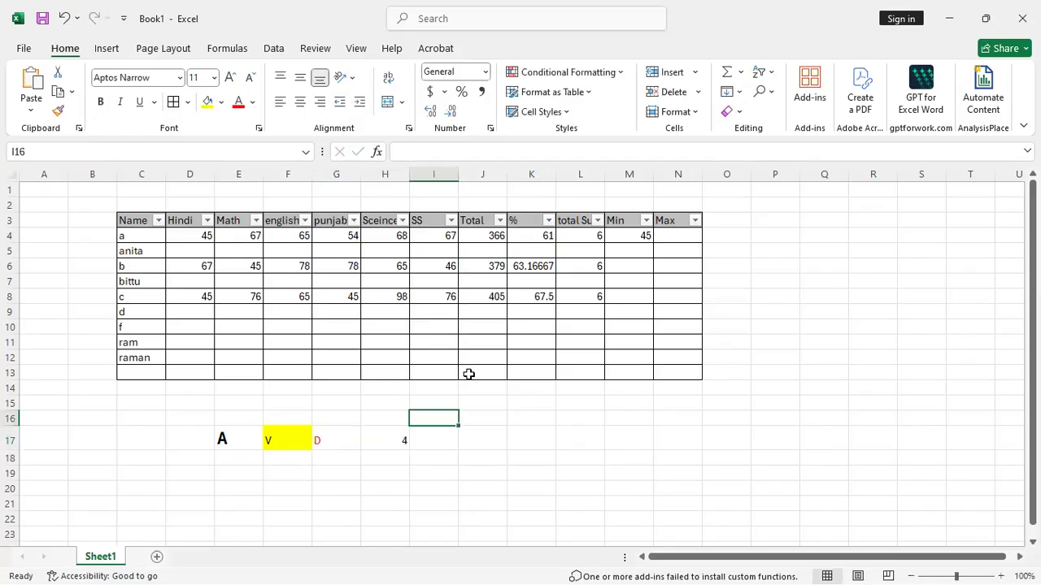
{"action": "key", "text": "Down"}
{"action": "key", "text": "Left"}
{"action": "key", "text": "Left"}
{"action": "key", "text": "Left"}
{"action": "key", "text": "Left"}
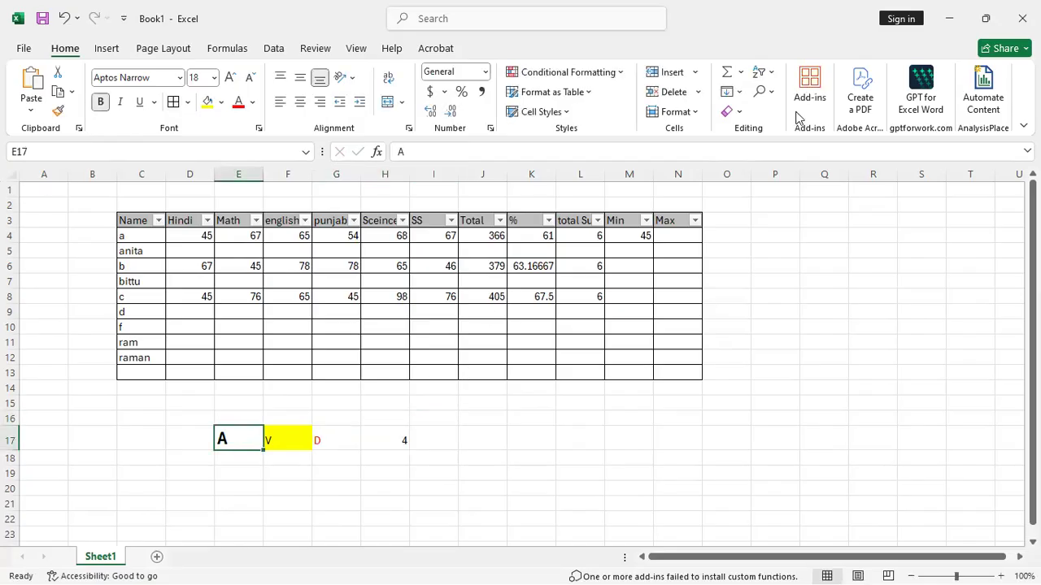
Apply Clear All to cell E17, and undo the clearing
{"action": "left_click", "coordinate": [736, 111]}
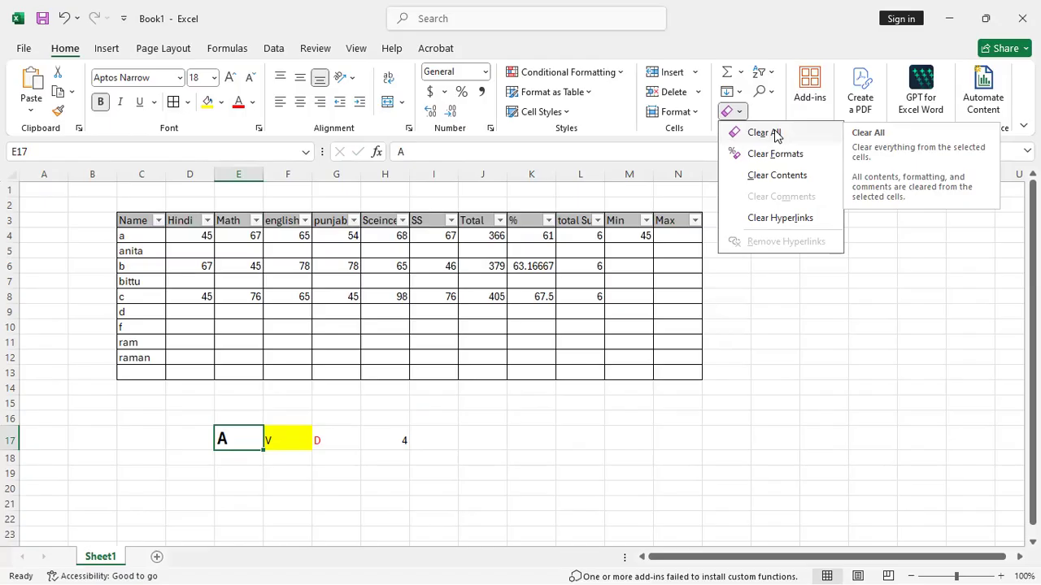
{"action": "left_click", "coordinate": [765, 133]}
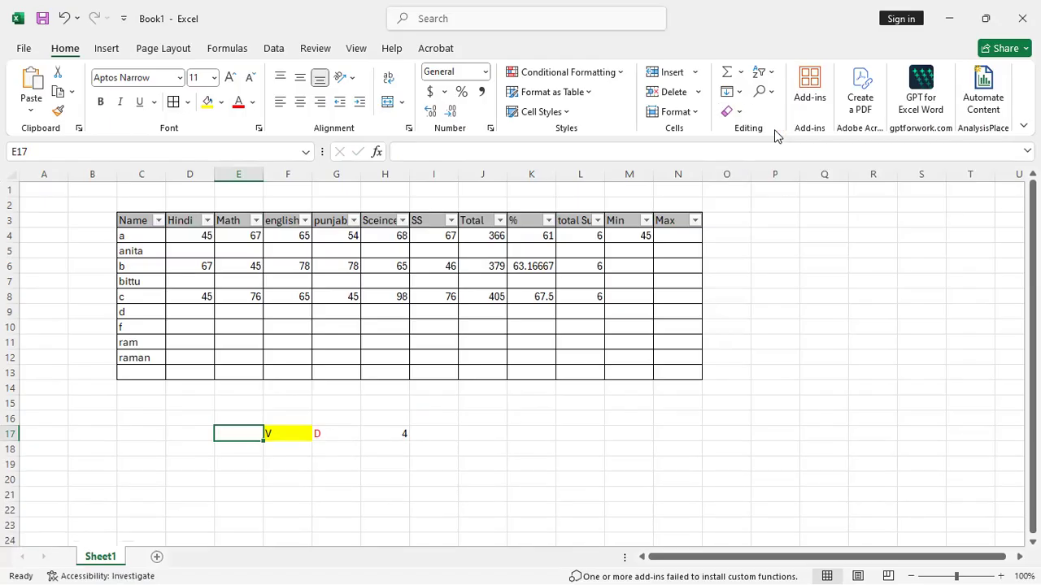
{"action": "key", "text": "ctrl+z"}
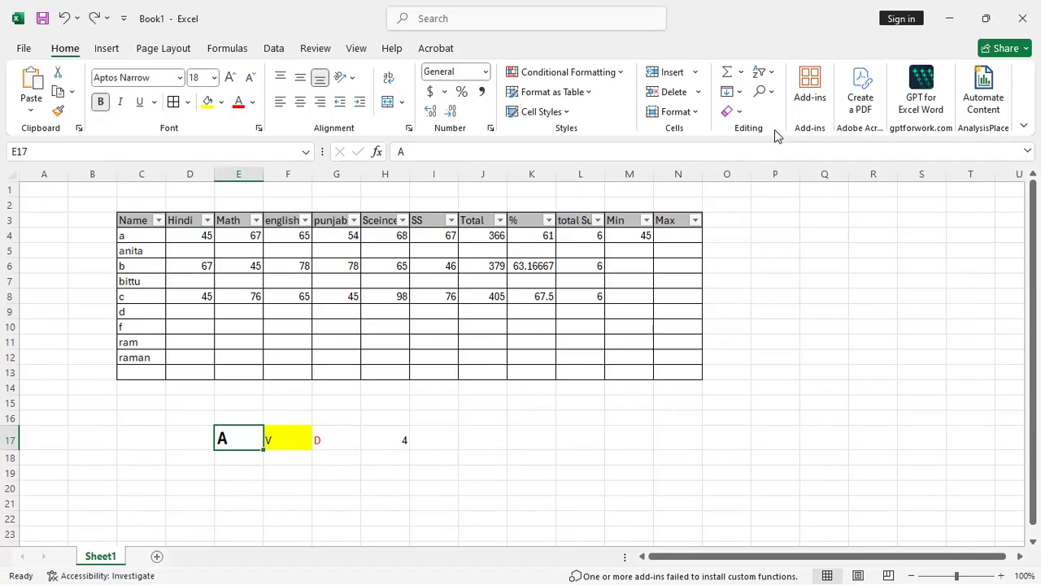
Clear only the formatting of cell E17, keeping its letter
{"action": "left_click", "coordinate": [698, 116]}
{"action": "left_click", "coordinate": [732, 111]}
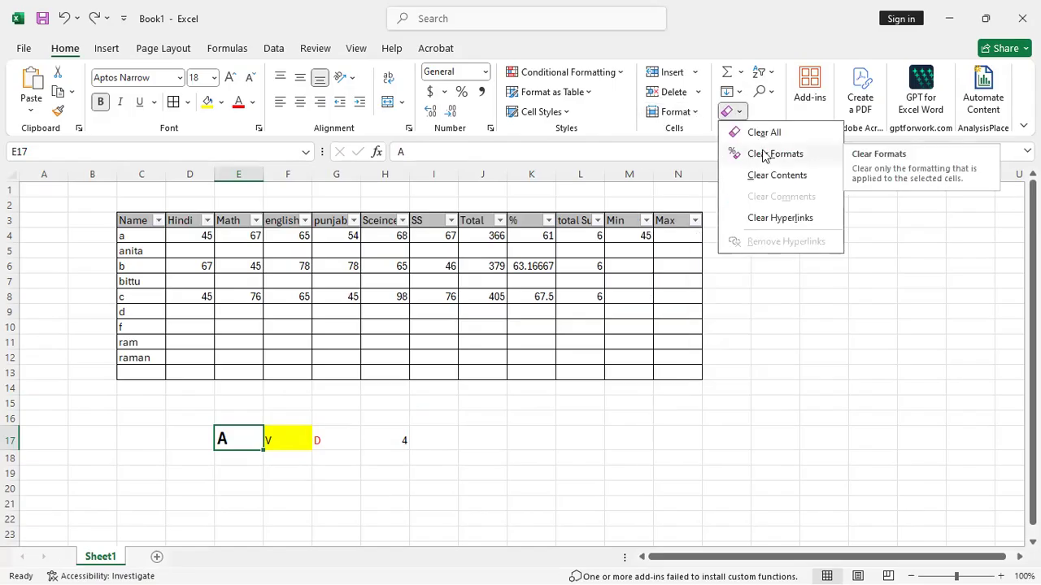
{"action": "left_click", "coordinate": [762, 155]}
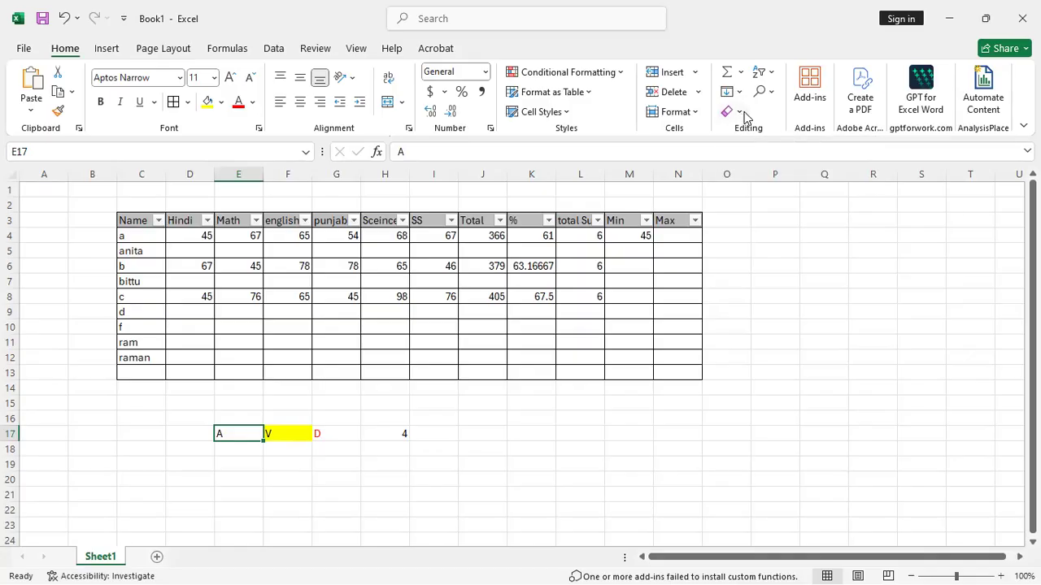
Clear only the contents of cell F17, keeping its yellow fill
{"action": "left_click", "coordinate": [741, 114]}
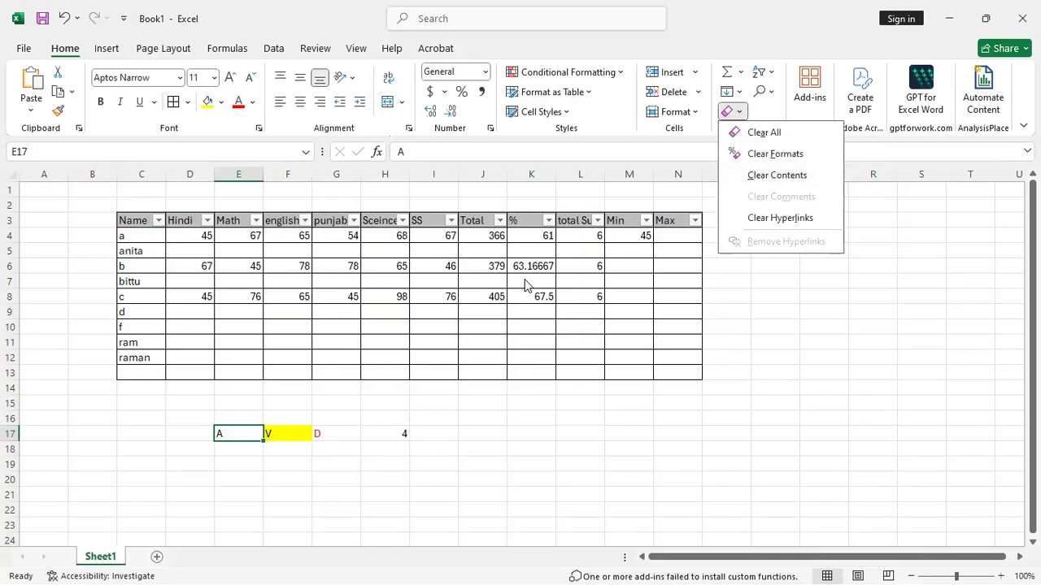
{"action": "key", "text": "Escape"}
{"action": "key", "text": "Right"}
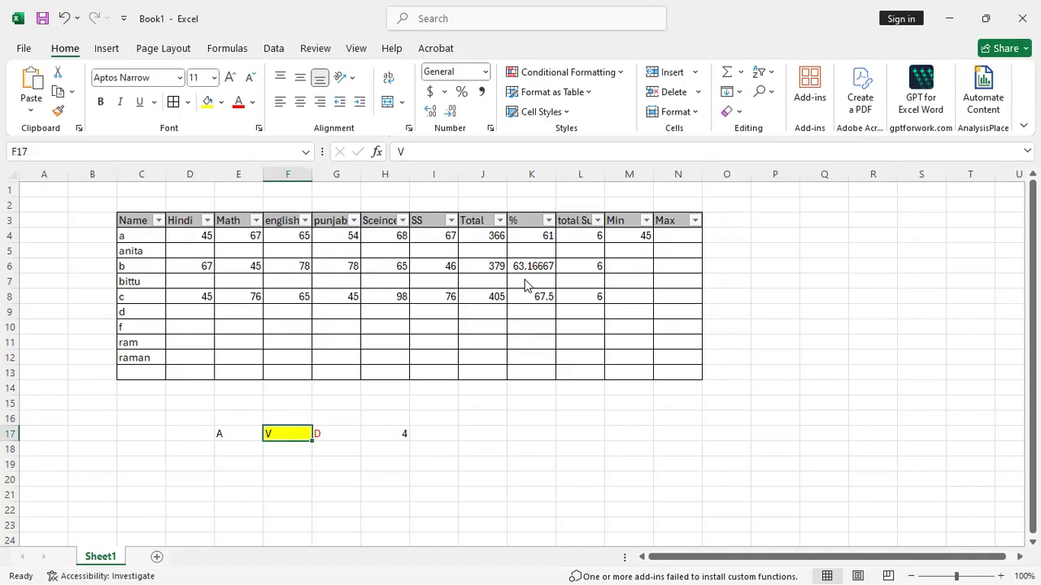
{"action": "left_click", "coordinate": [737, 112]}
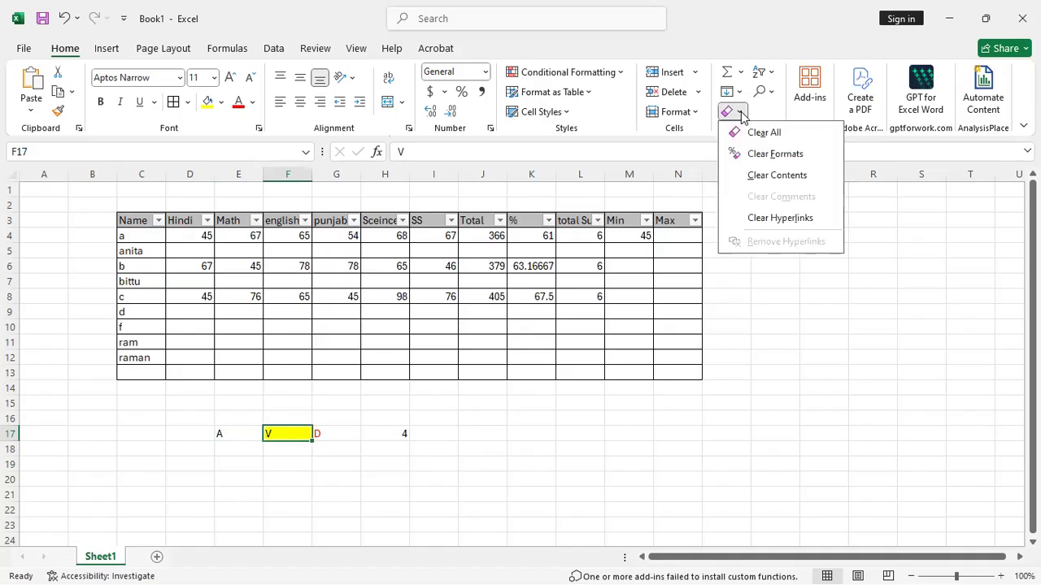
{"action": "left_click", "coordinate": [749, 176]}
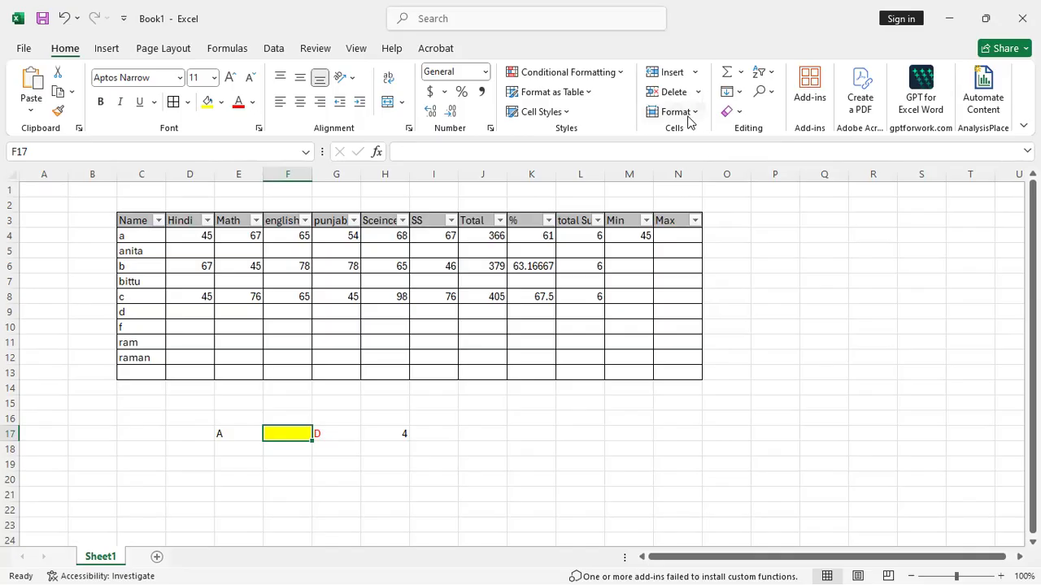
Replace the letter in cell G17 with K
{"action": "left_click", "coordinate": [740, 113]}
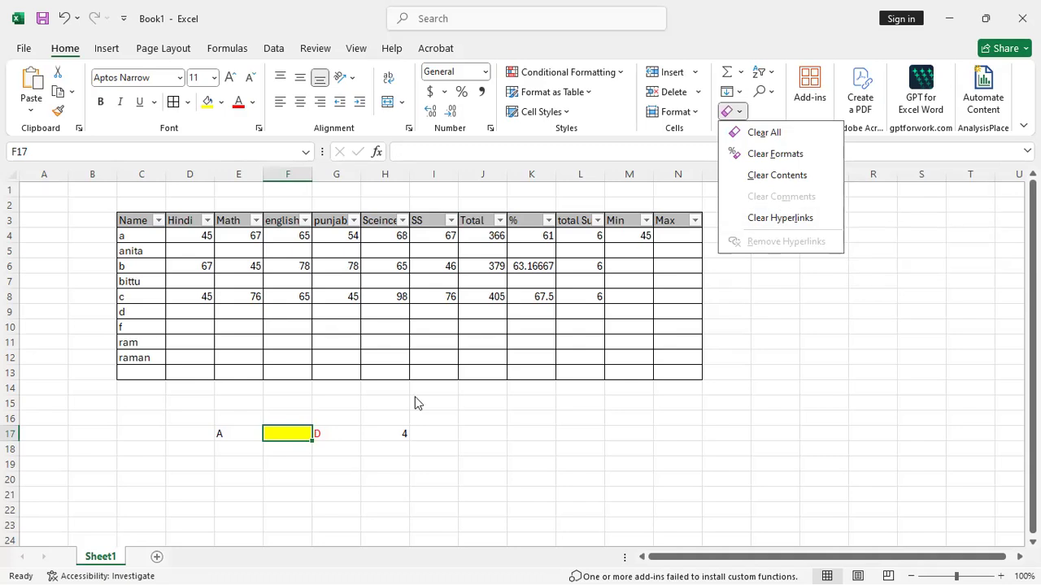
{"action": "key", "text": "Escape"}
{"action": "key", "text": "Right"}
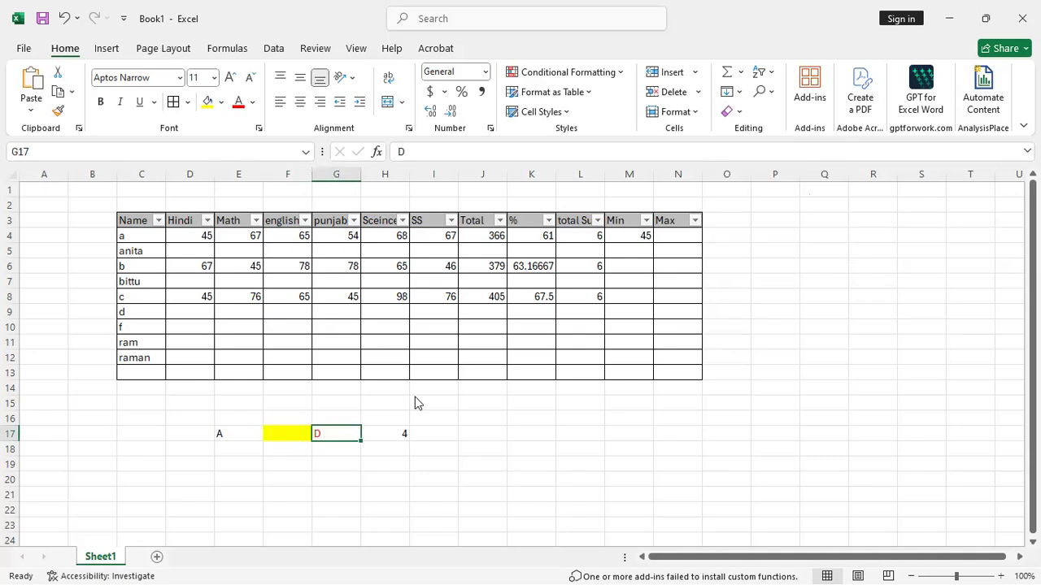
{"action": "type", "text": "K"}
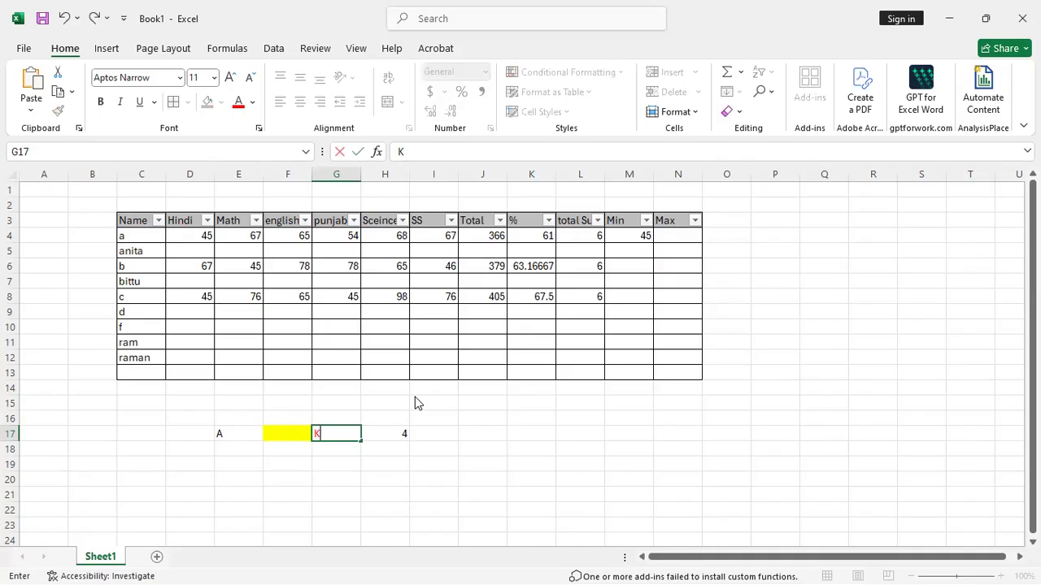
{"action": "key", "text": "F2"}
{"action": "key", "text": "shift+Left"}
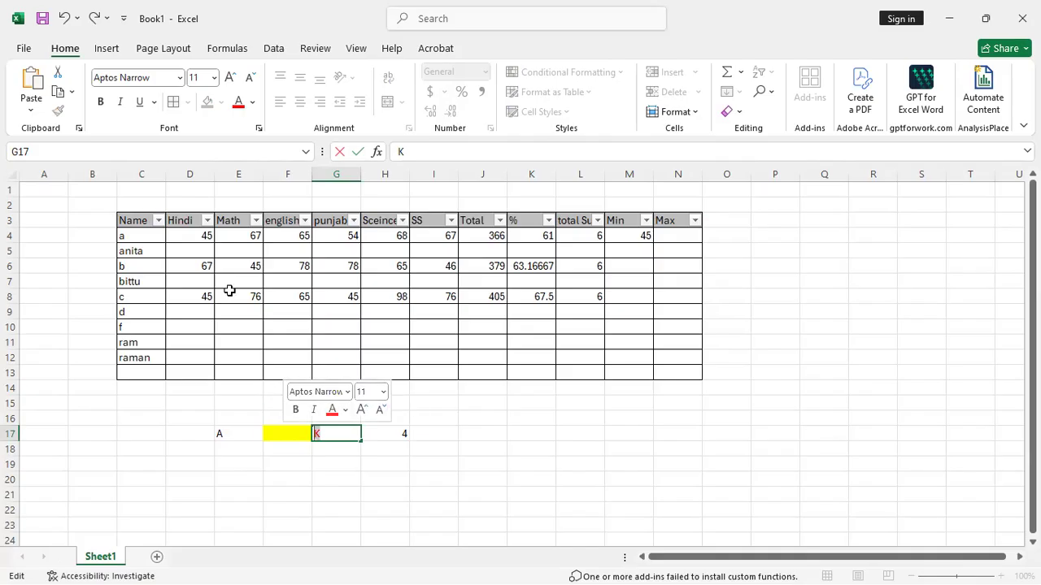
{"action": "left_click", "coordinate": [106, 49]}
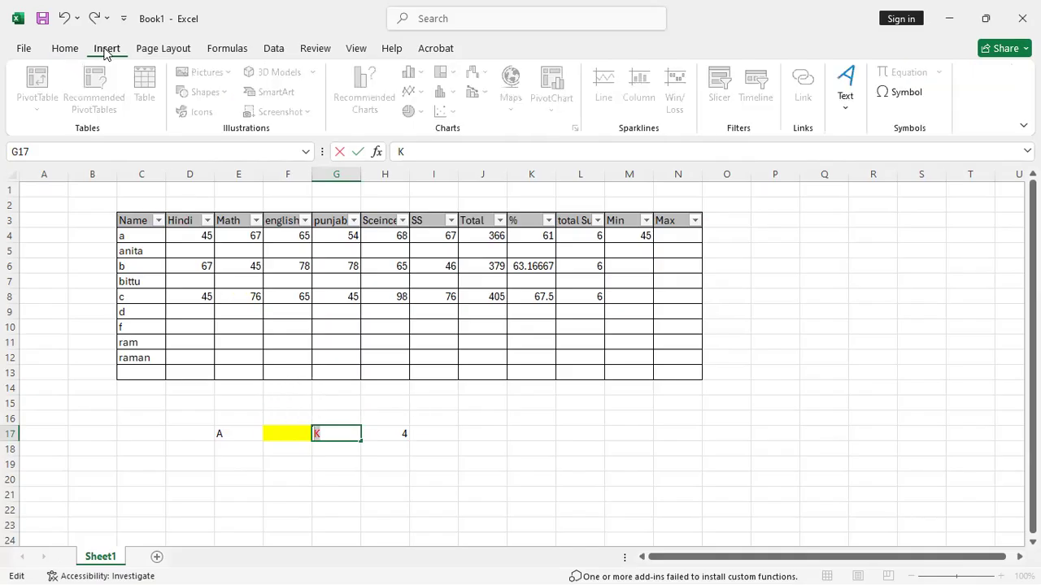
{"action": "left_click", "coordinate": [337, 493]}
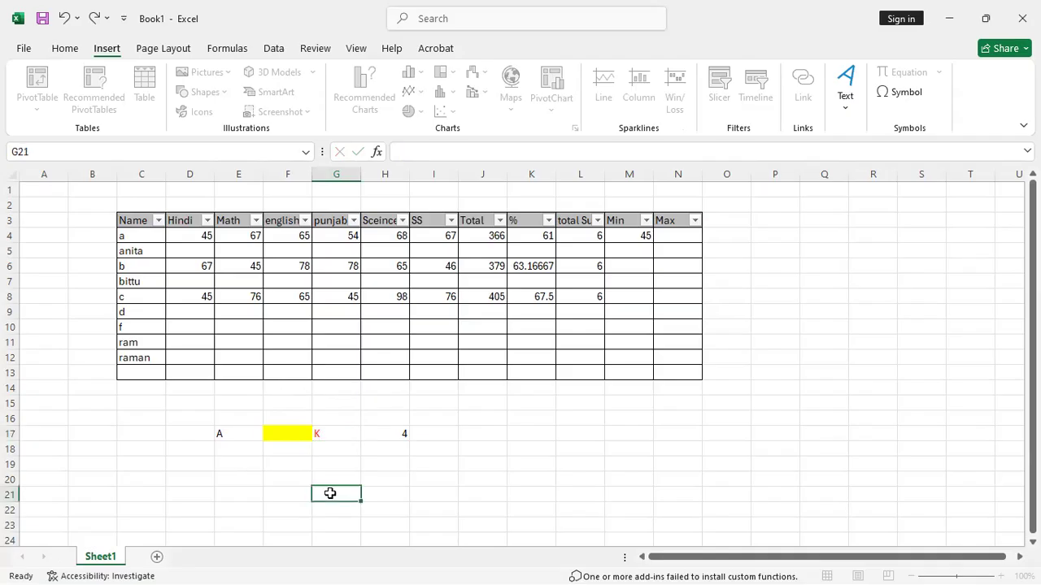
Insert a hyperlink on the K in cell G17 to the document 10 Days Canva Graphic Designing Mastery in the Documents folder
{"action": "key", "text": "Up"}
{"action": "key", "text": "Up"}
{"action": "key", "text": "Up"}
{"action": "key", "text": "Up"}
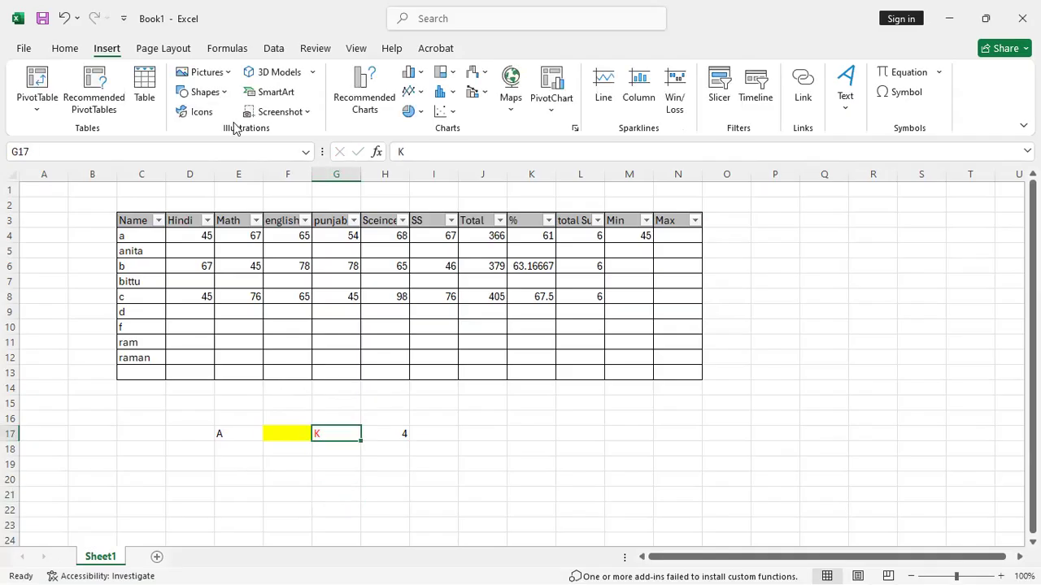
{"action": "left_click", "coordinate": [62, 50]}
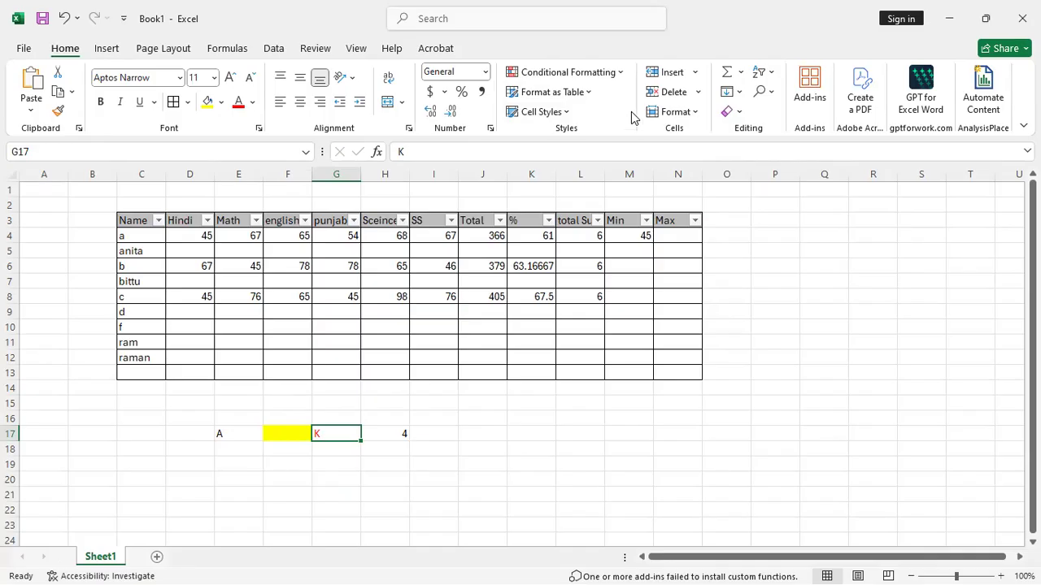
{"action": "left_click", "coordinate": [101, 54]}
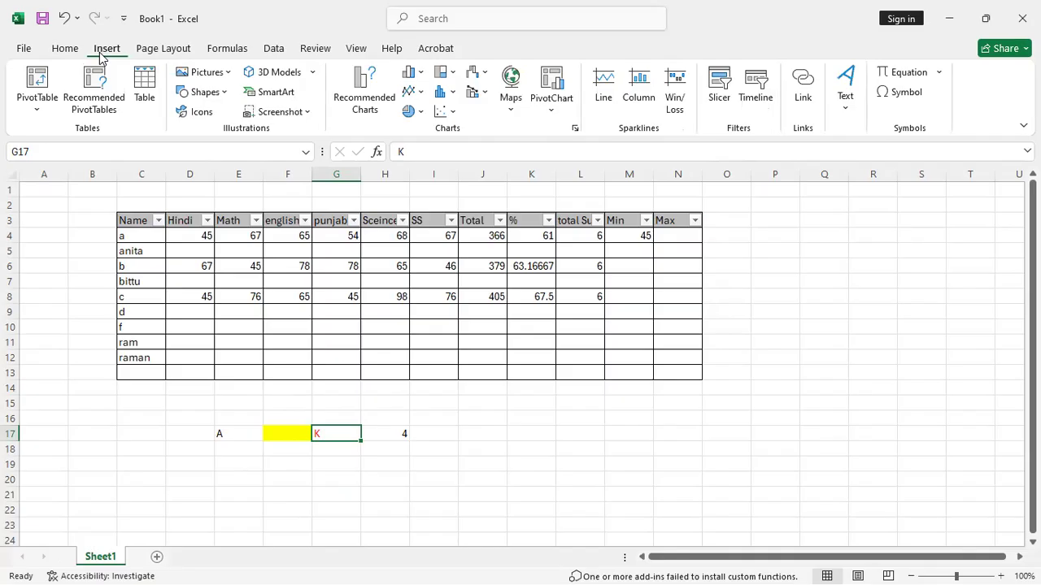
{"action": "left_click", "coordinate": [798, 110]}
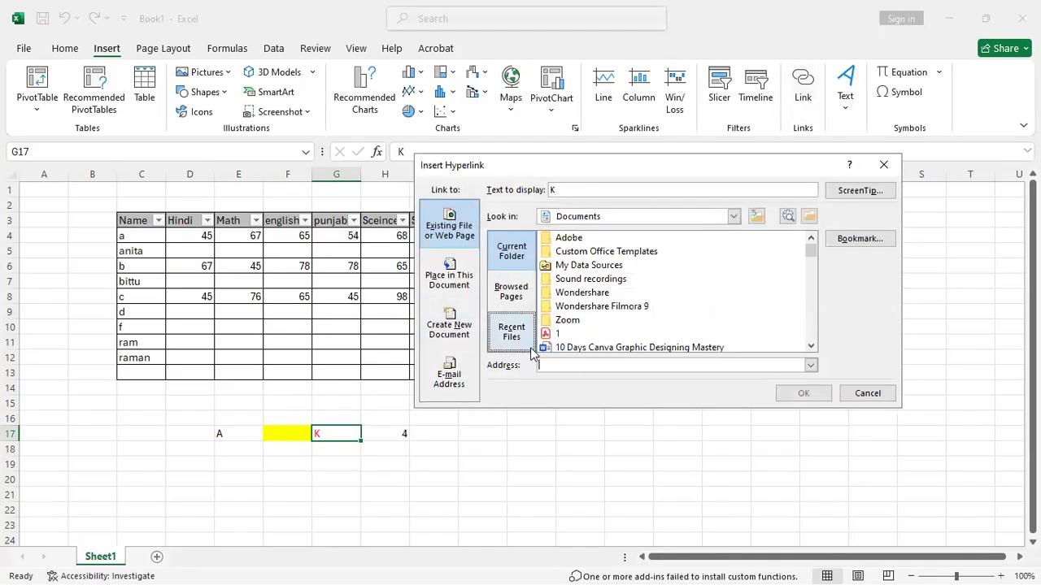
{"action": "scroll", "coordinate": [598, 297], "scroll_direction": "down", "scroll_amount": 1}
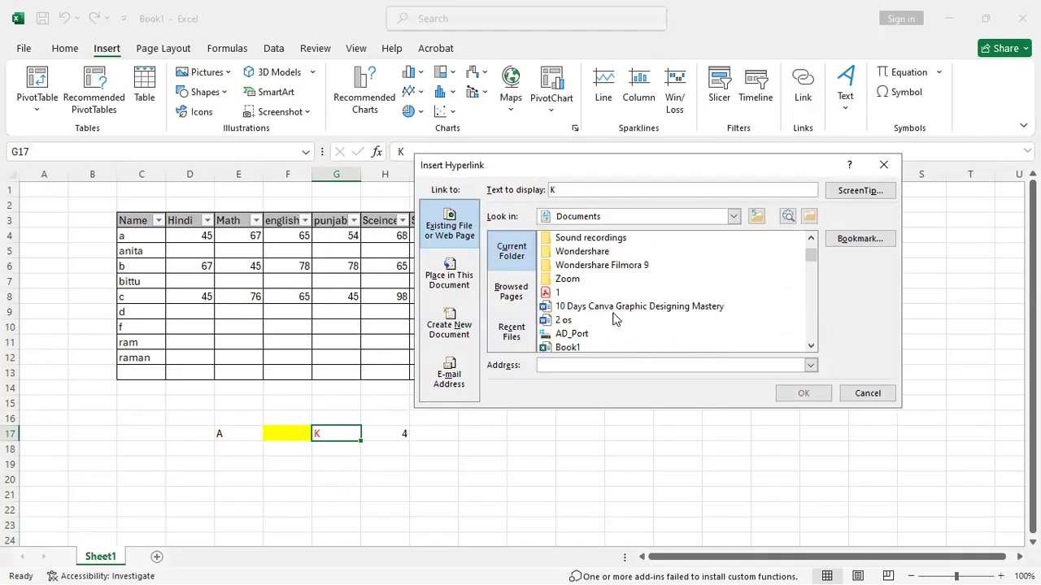
{"action": "left_click", "coordinate": [671, 309]}
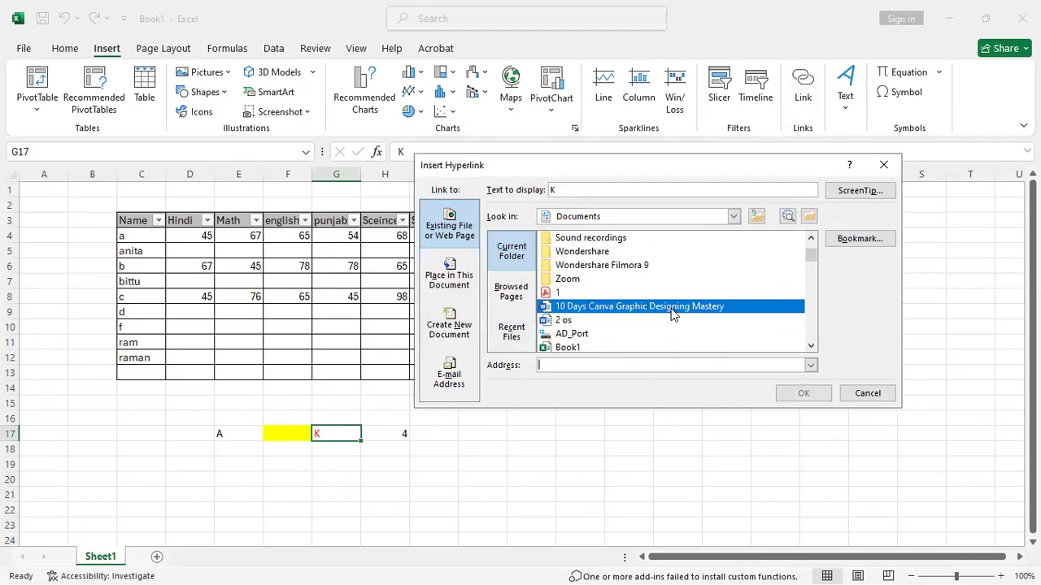
{"action": "left_click", "coordinate": [803, 393]}
{"action": "left_click", "coordinate": [694, 407]}
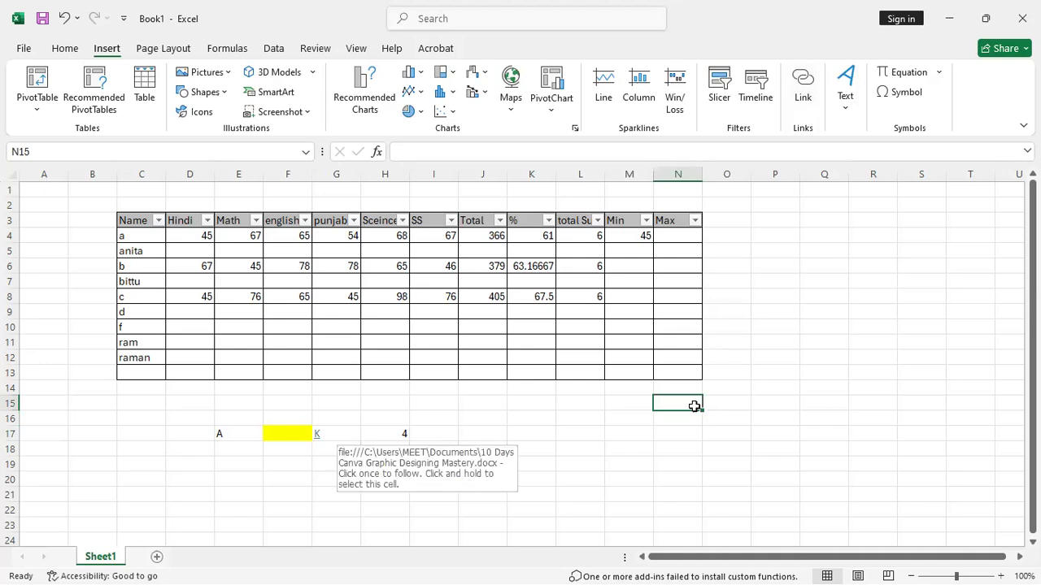
Select cells G17:G18 and apply Clear Hyperlinks to them
{"action": "left_click", "coordinate": [288, 464]}
{"action": "left_click_drag", "start_coordinate": [336, 434], "coordinate": [336, 449]}
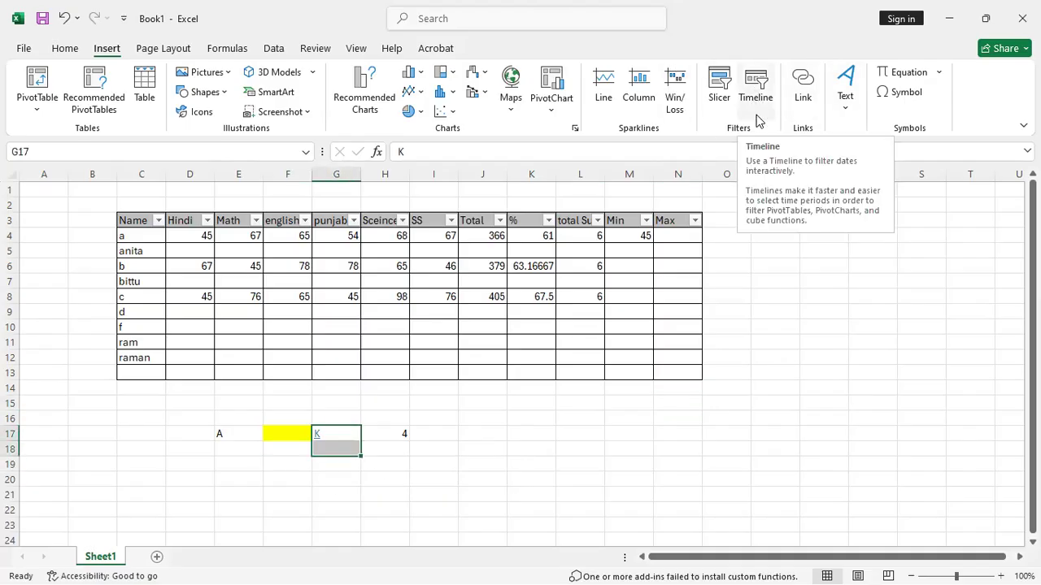
{"action": "left_click", "coordinate": [56, 50]}
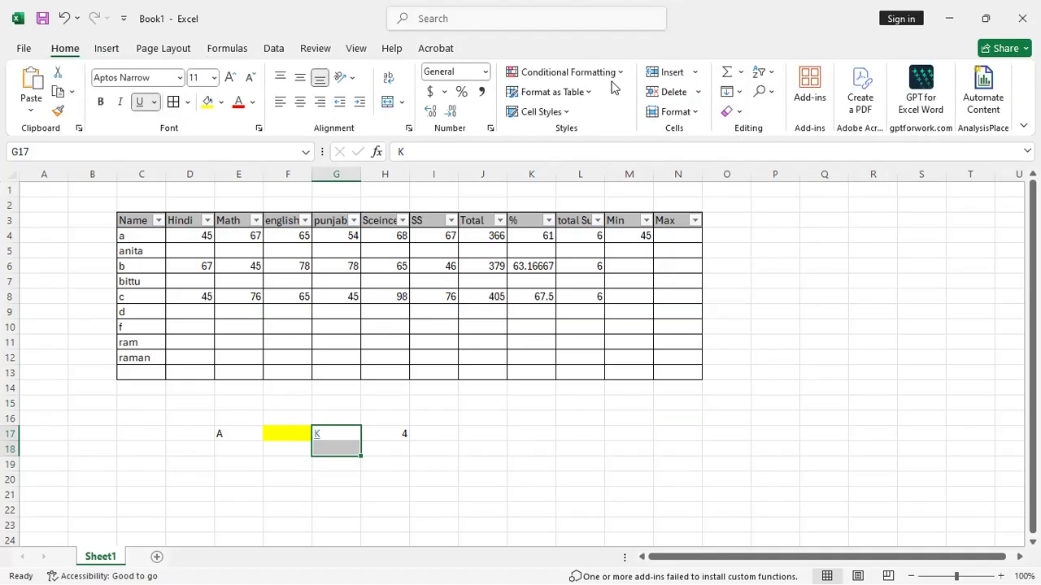
{"action": "left_click", "coordinate": [738, 113]}
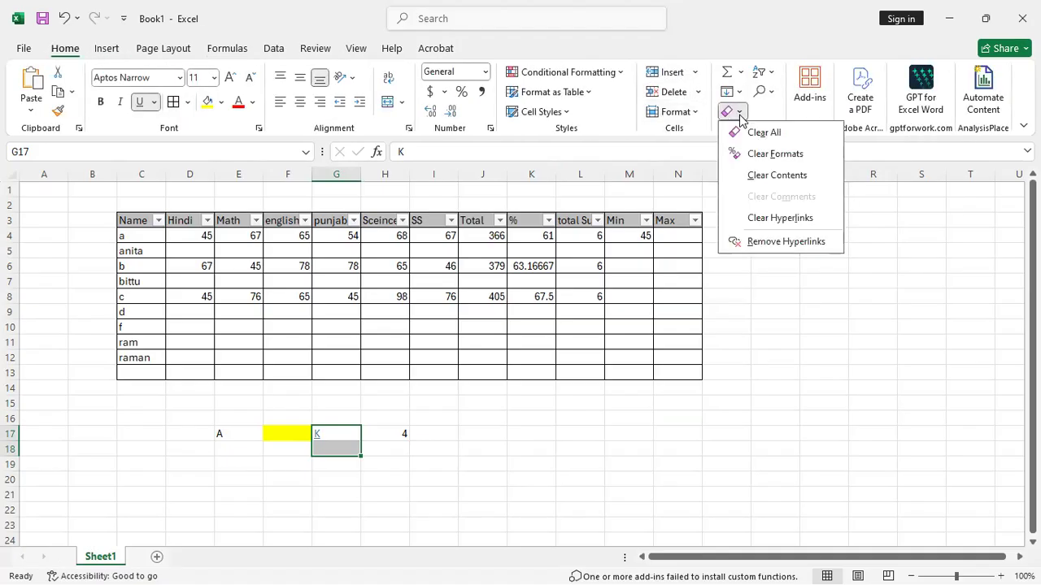
{"action": "left_click", "coordinate": [771, 219]}
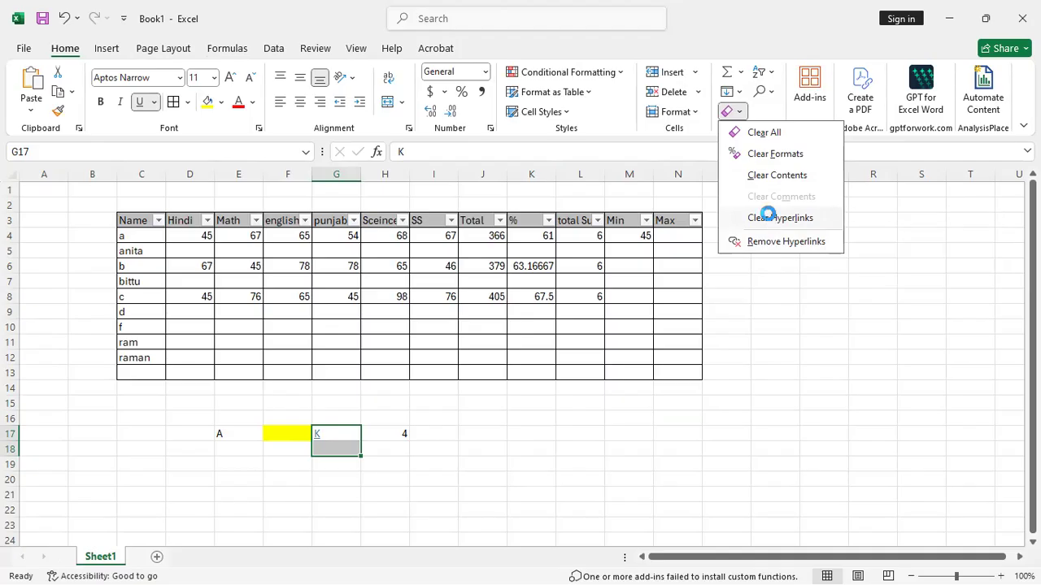
Apply Clear Hyperlinks again to cell G17 alone
{"action": "key", "text": "Down"}
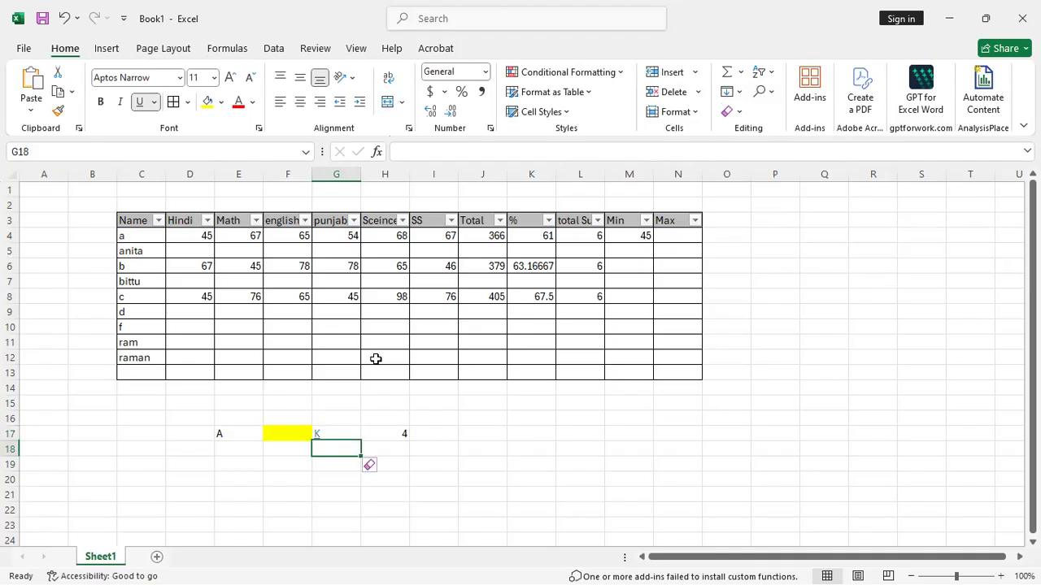
{"action": "key", "text": "Up"}
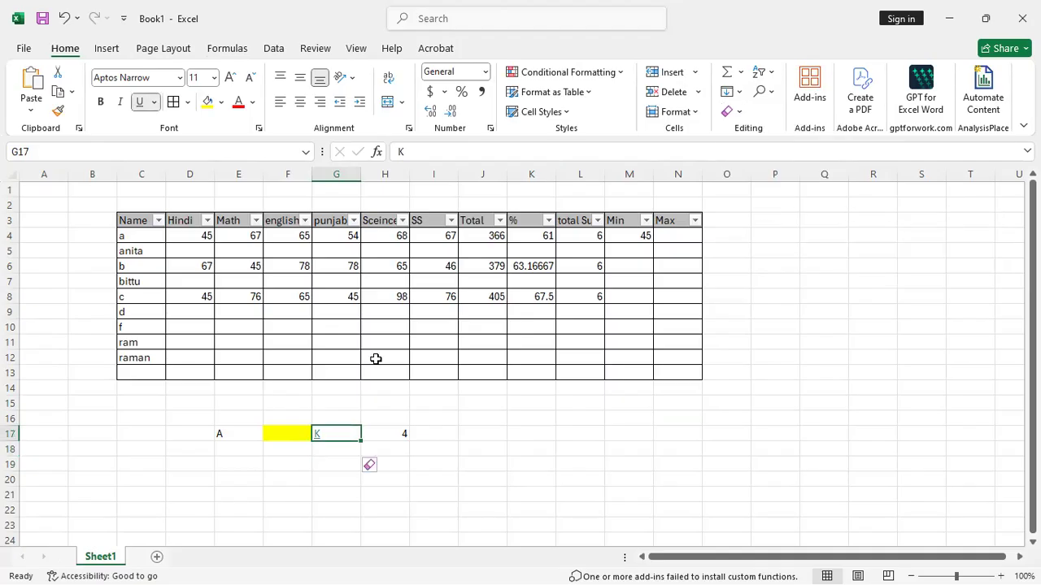
{"action": "left_click", "coordinate": [736, 113]}
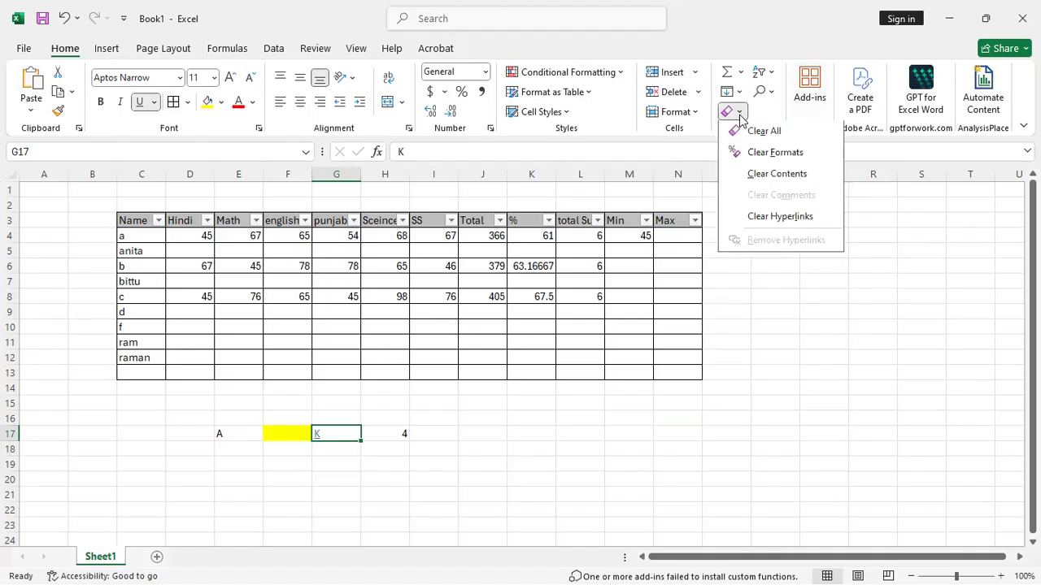
{"action": "left_click", "coordinate": [763, 218]}
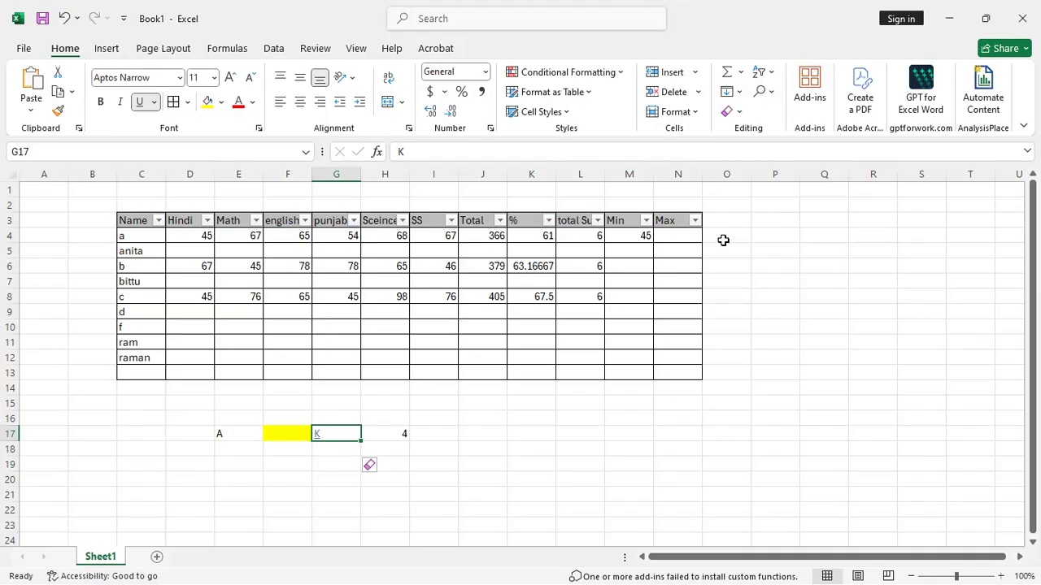
{"action": "key", "text": "Down"}
{"action": "key", "text": "Down"}
{"action": "key", "text": "Left"}
{"action": "key", "text": "Up"}
{"action": "key", "text": "Up"}
{"action": "key", "text": "Right"}
{"action": "key", "text": "Down"}
{"action": "key", "text": "Down"}
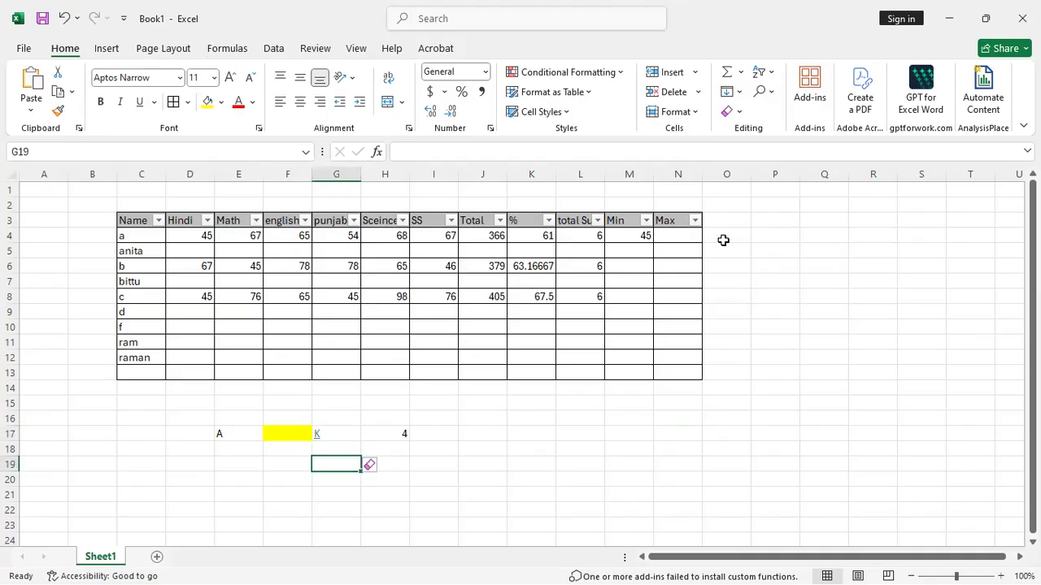
{"action": "key", "text": "Left"}
{"action": "key", "text": "Left"}
{"action": "key", "text": "Up"}
{"action": "key", "text": "Up"}
{"action": "key", "text": "Right"}
{"action": "key", "text": "Right"}
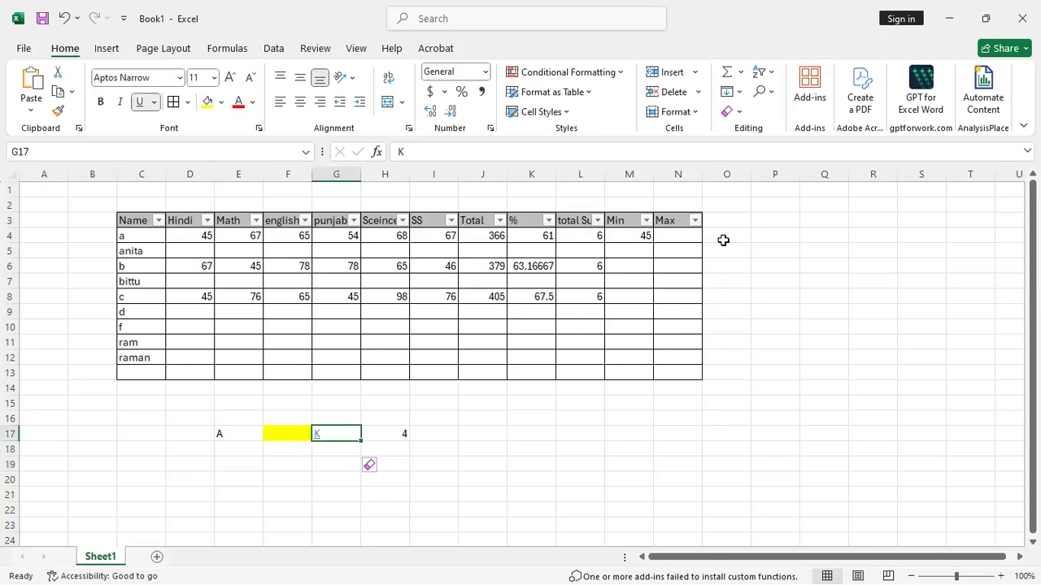
{"action": "key", "text": "F2"}
{"action": "key", "text": "Return"}
{"action": "key", "text": "Left"}
{"action": "key", "text": "Left"}
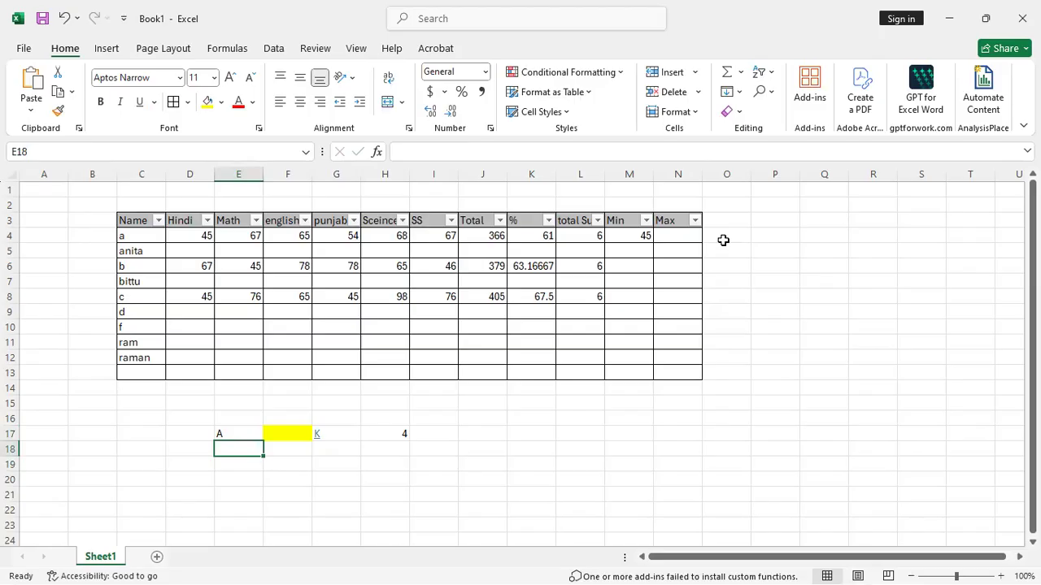
{"action": "key", "text": "Right"}
{"action": "key", "text": "Right"}
{"action": "key", "text": "Down"}
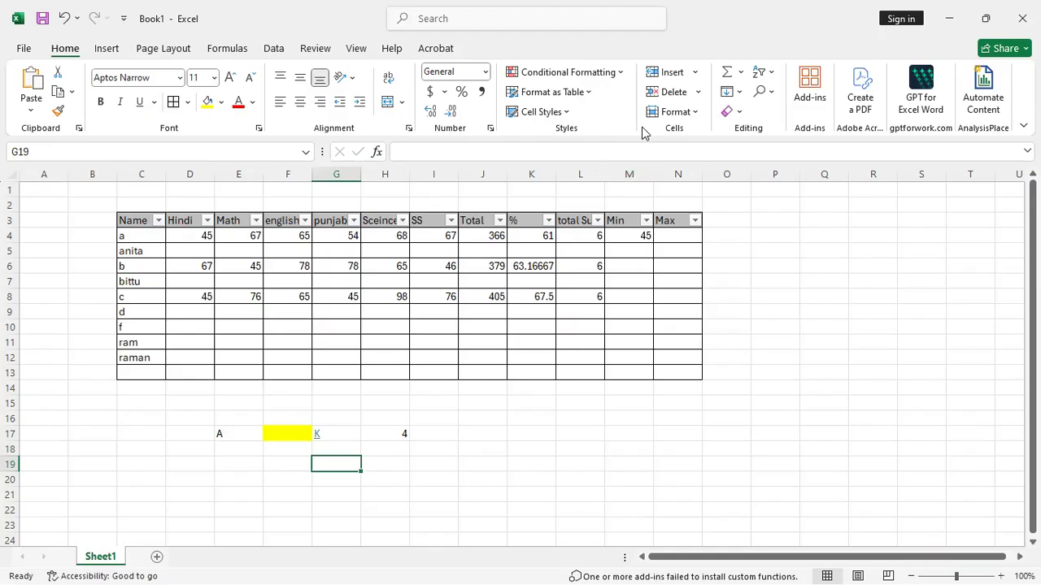
Clear only the formats of cell G17, keeping its letter K
{"action": "key", "text": "Up"}
{"action": "key", "text": "Up"}
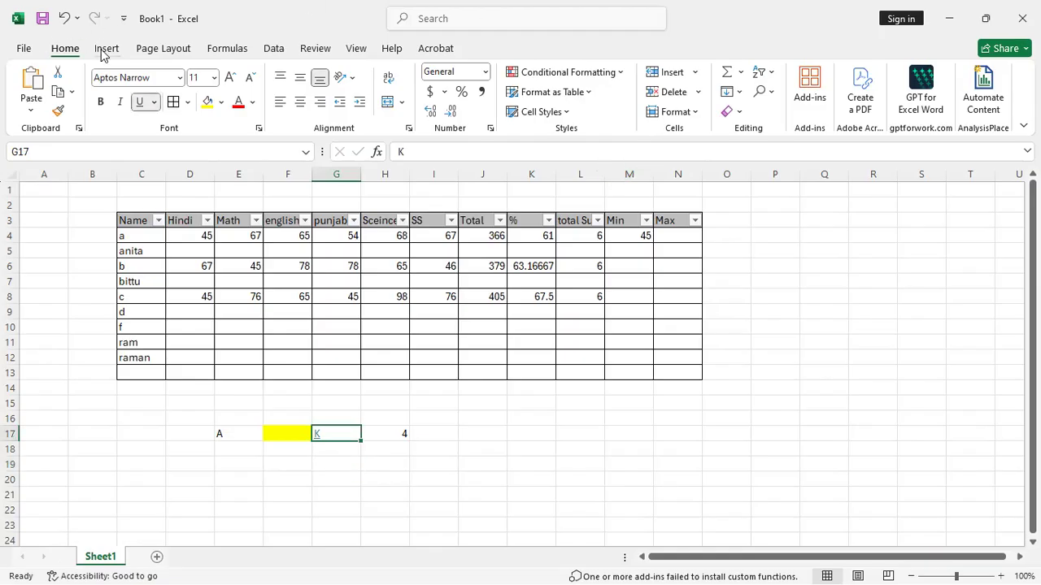
{"action": "left_click", "coordinate": [738, 113]}
{"action": "left_click", "coordinate": [766, 155]}
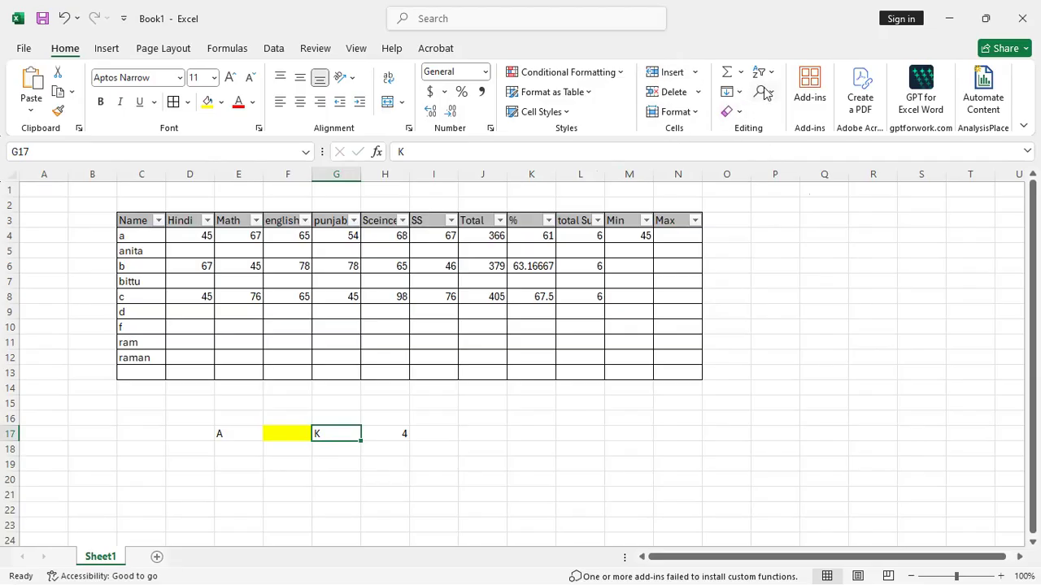
Open the Selection pane from the Find & Select options
{"action": "left_click", "coordinate": [770, 94]}
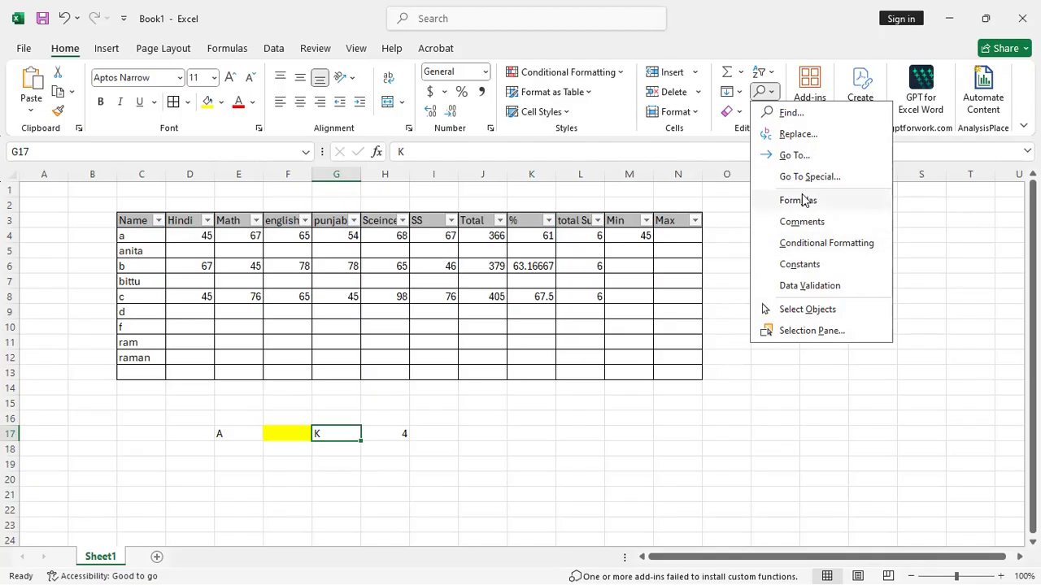
{"action": "left_click", "coordinate": [785, 333]}
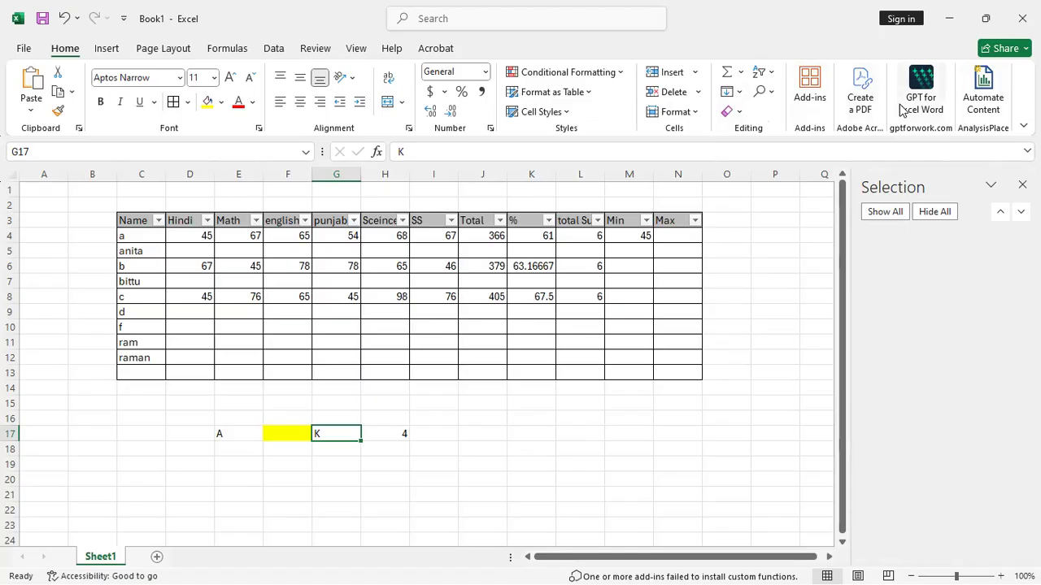
Browse the list of popular add-ins available for Excel
{"action": "left_click", "coordinate": [799, 91]}
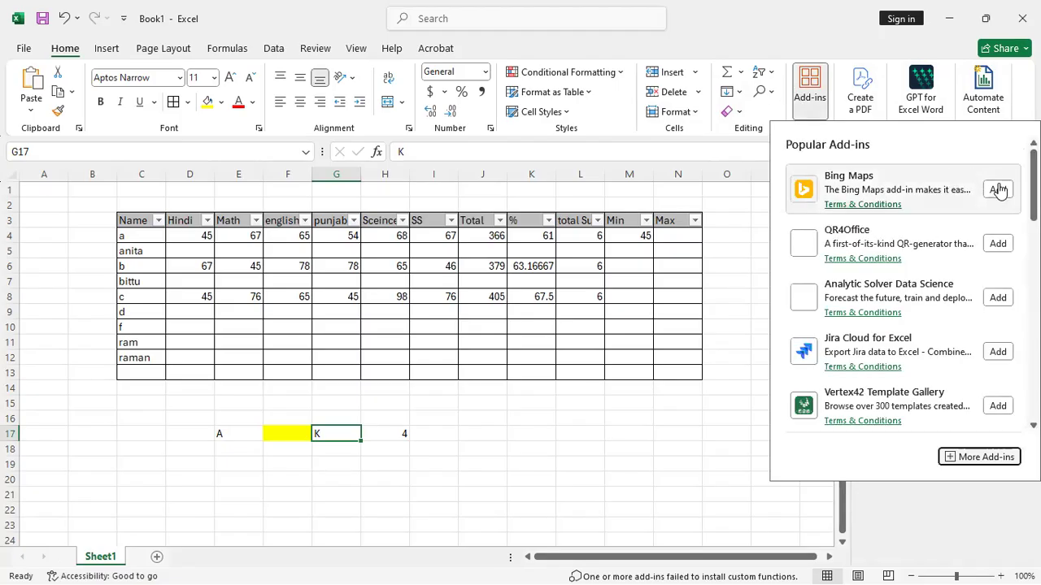
{"action": "scroll", "coordinate": [974, 234], "scroll_direction": "down", "scroll_amount": 5}
{"action": "scroll", "coordinate": [902, 284], "scroll_direction": "down", "scroll_amount": 5}
{"action": "scroll", "coordinate": [902, 285], "scroll_direction": "up", "scroll_amount": 1}
{"action": "scroll", "coordinate": [903, 284], "scroll_direction": "up", "scroll_amount": 6}
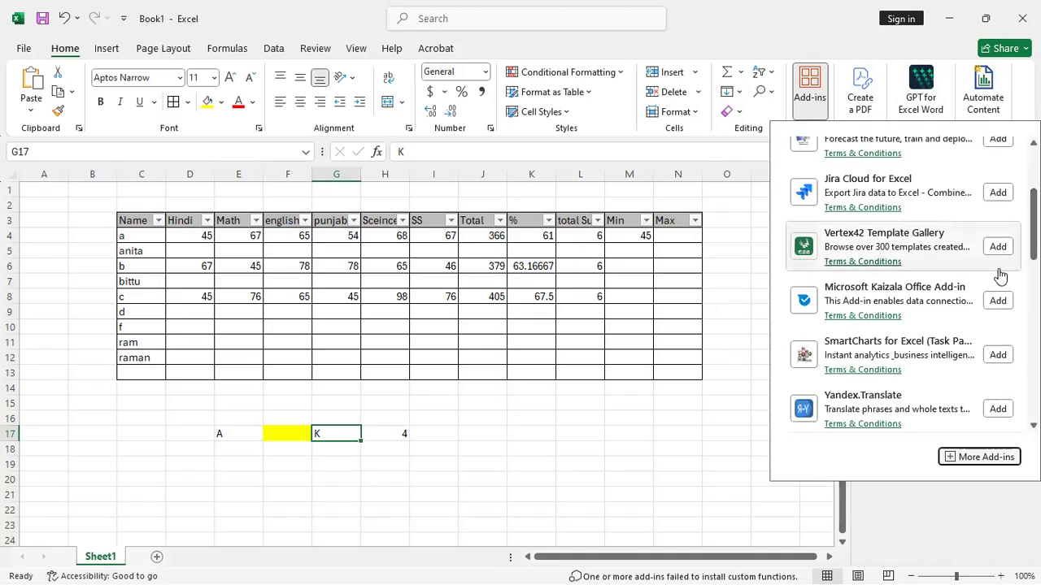
Look through the Store and My Add-ins sections of the Office Add-ins window and close it
{"action": "left_click", "coordinate": [978, 457]}
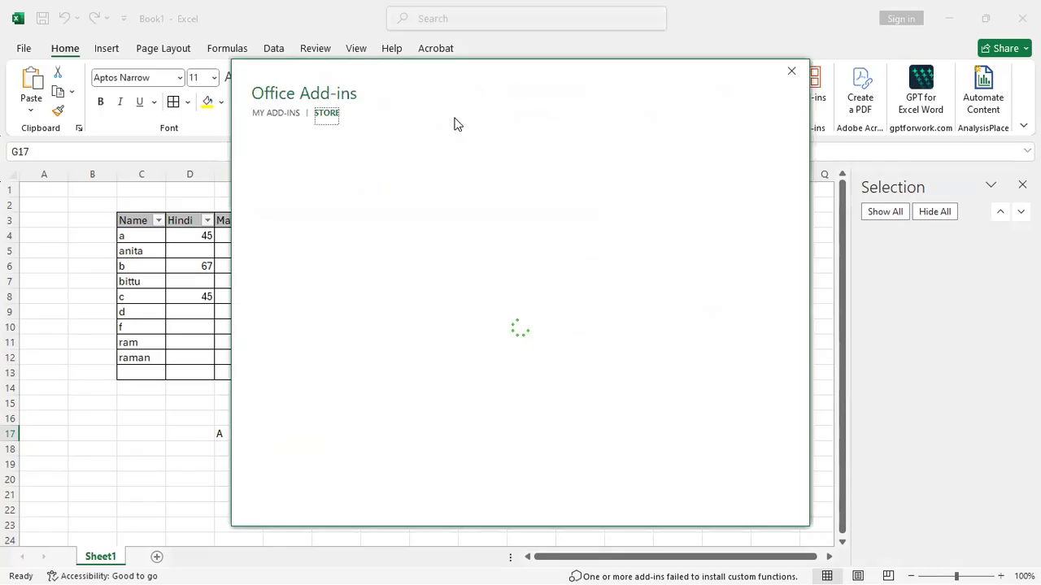
{"action": "left_click", "coordinate": [327, 120]}
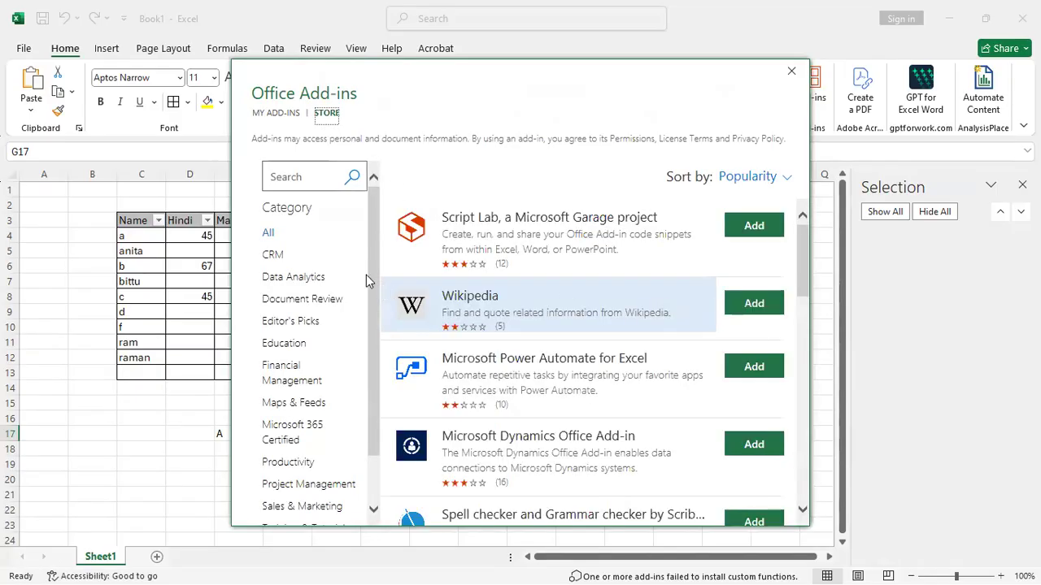
{"action": "scroll", "coordinate": [610, 284], "scroll_direction": "down", "scroll_amount": 3}
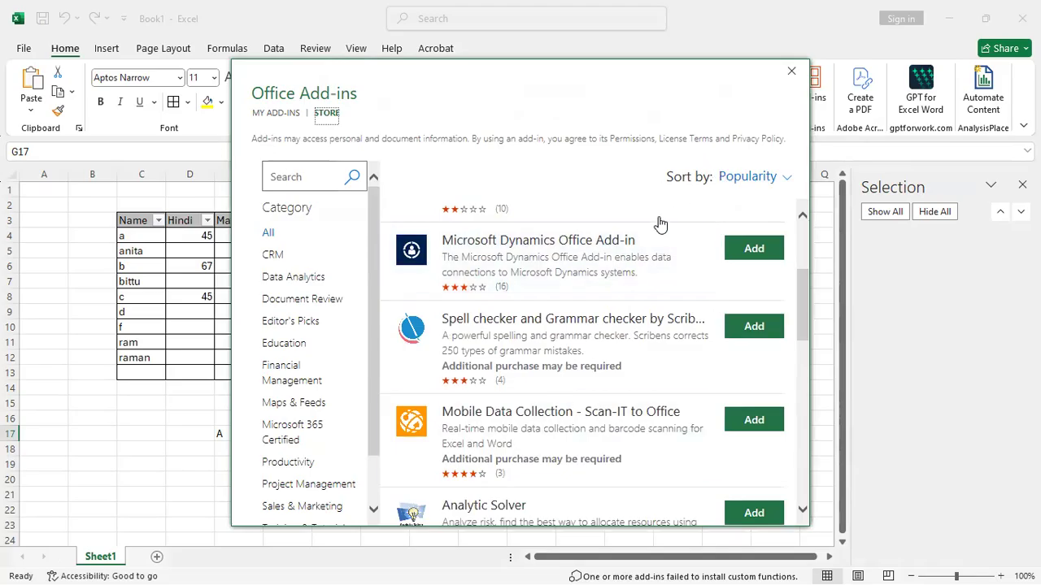
{"action": "left_click", "coordinate": [277, 116]}
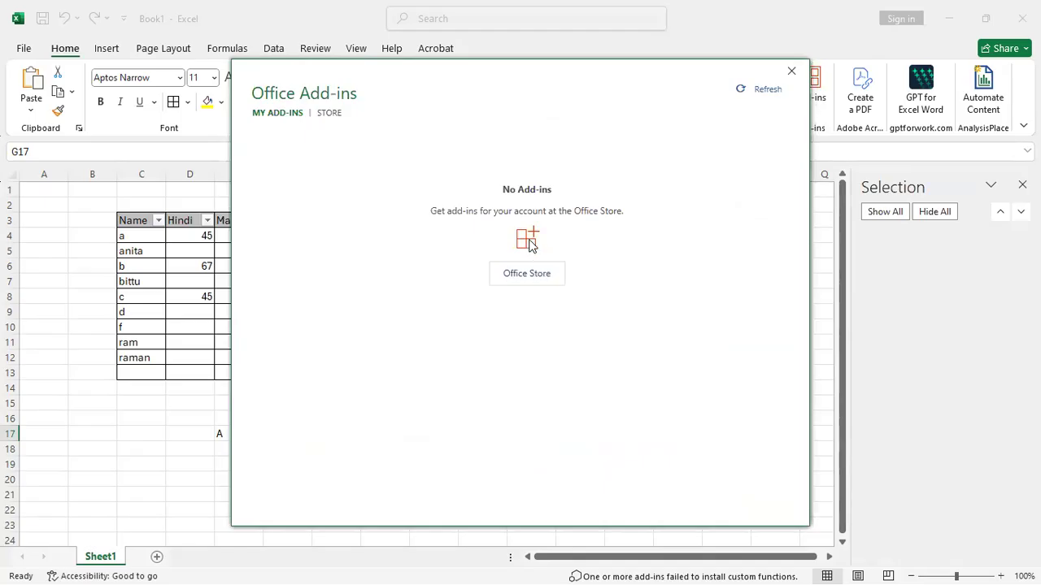
{"action": "left_click", "coordinate": [791, 73]}
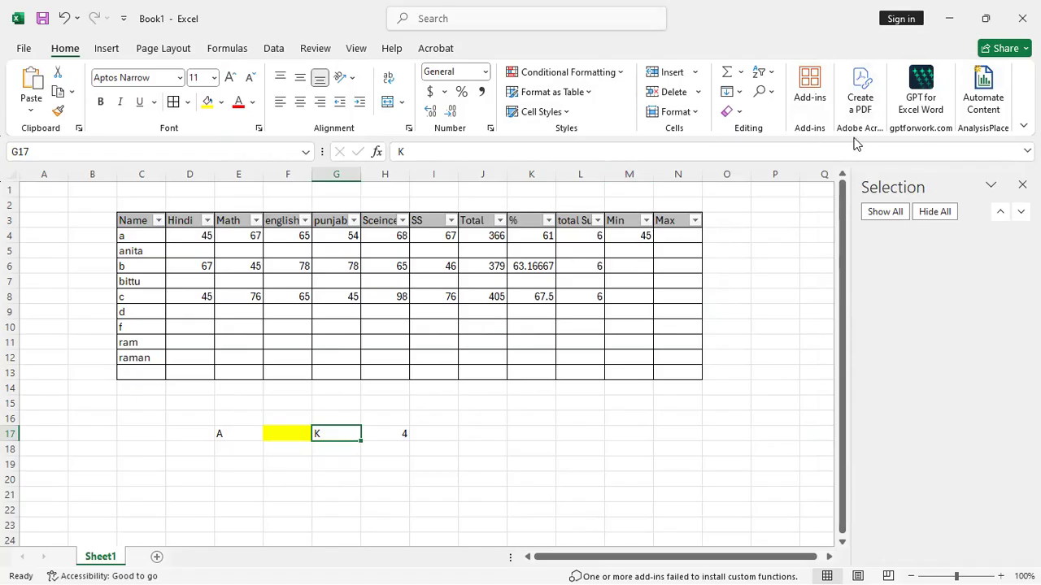
Allow the GPT for Excel Word add-in to access the file, and close its pane and the Selection pane
{"action": "left_click", "coordinate": [920, 104]}
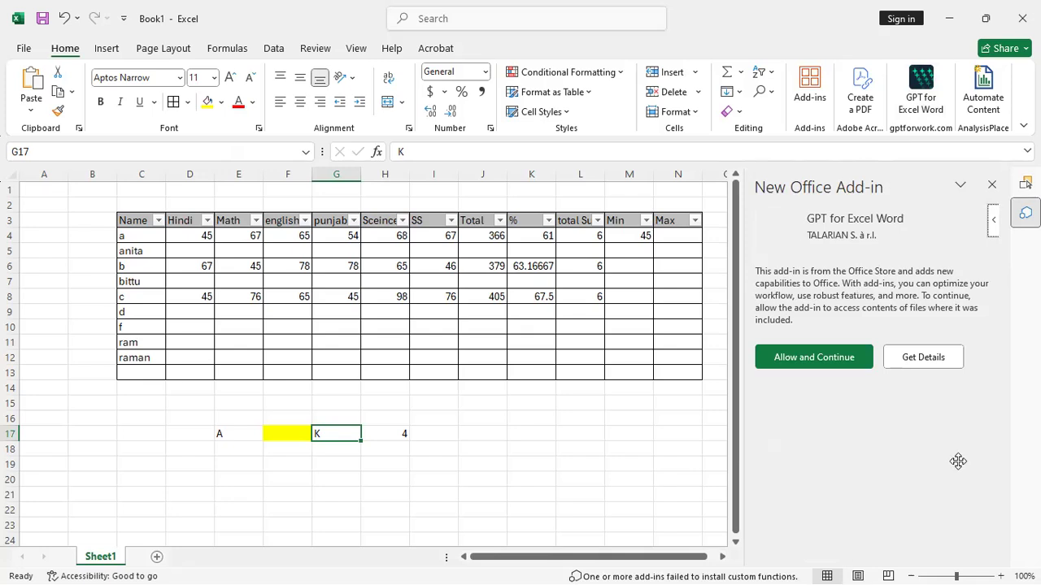
{"action": "left_click", "coordinate": [806, 356]}
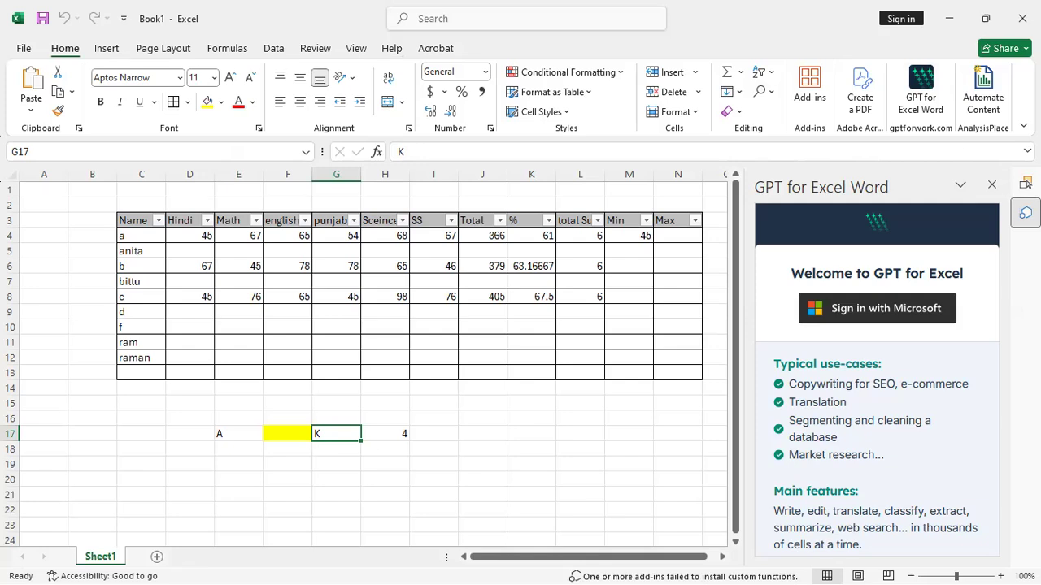
{"action": "left_click", "coordinate": [992, 185]}
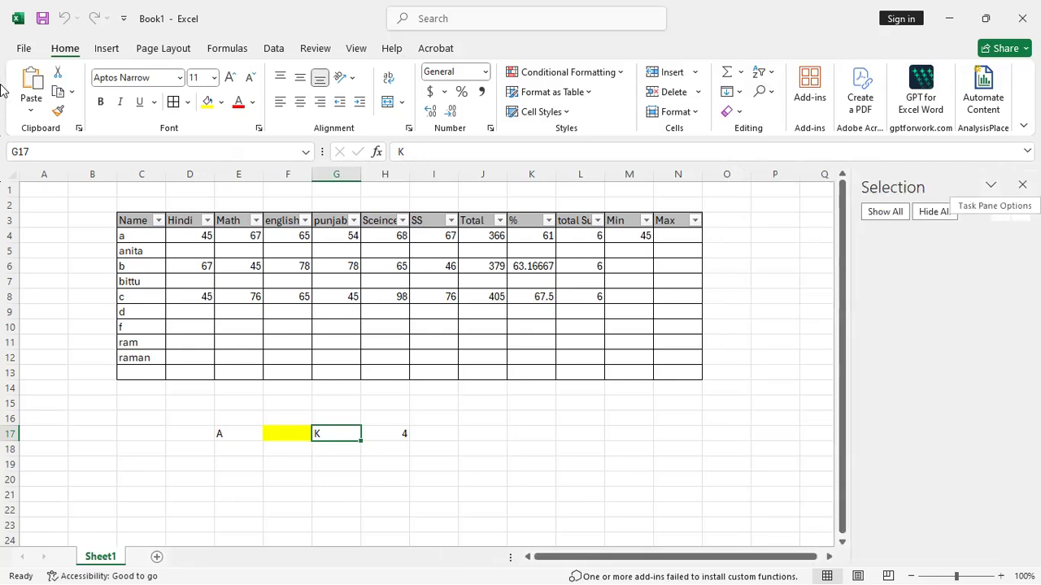
{"action": "left_click", "coordinate": [106, 51]}
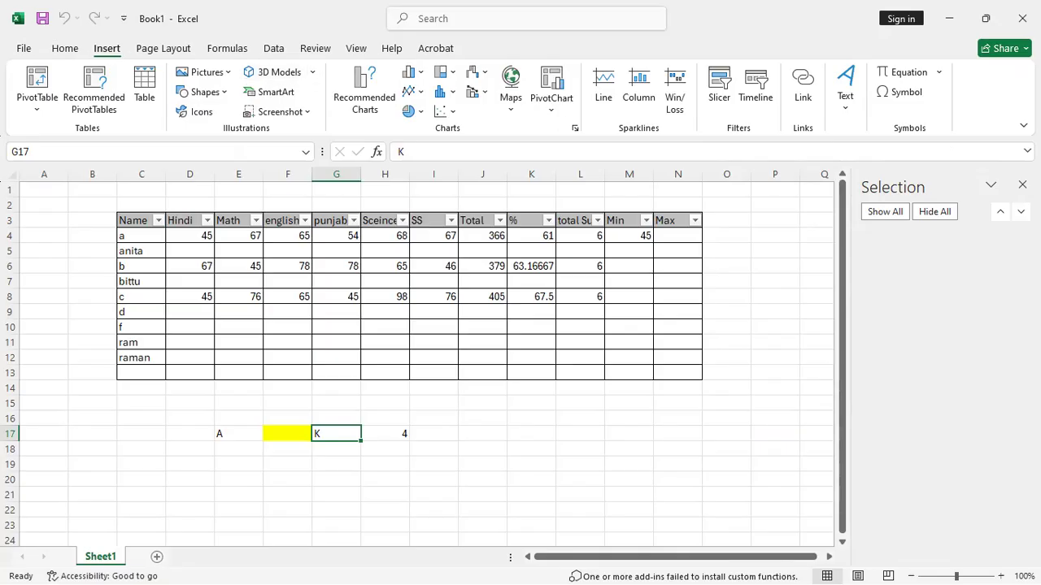
{"action": "left_click", "coordinate": [1022, 185]}
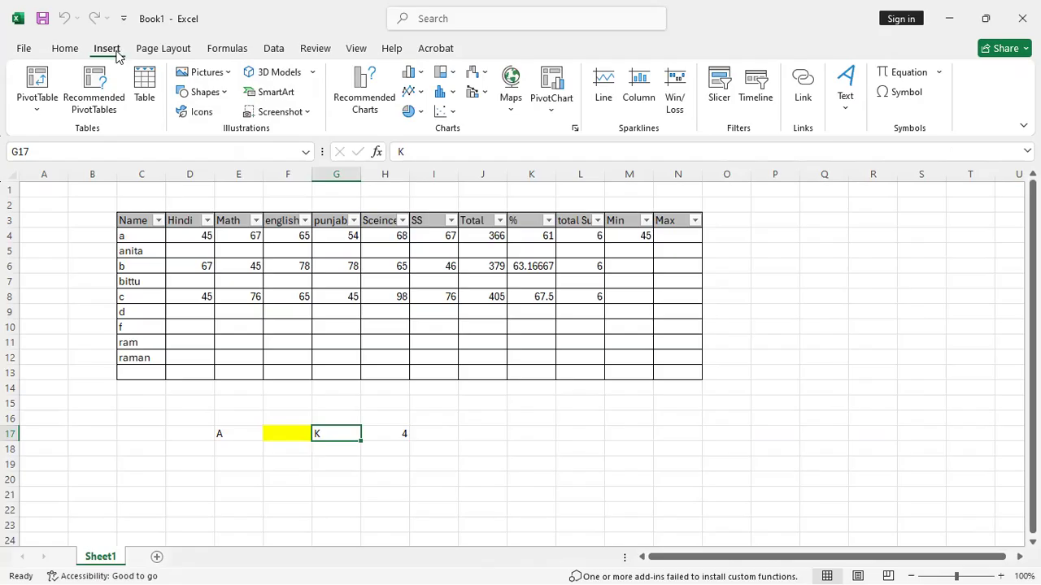
Add a new worksheet and copy range C3:J8 from Sheet1 into it, starting at cell E8
{"action": "left_click", "coordinate": [157, 557]}
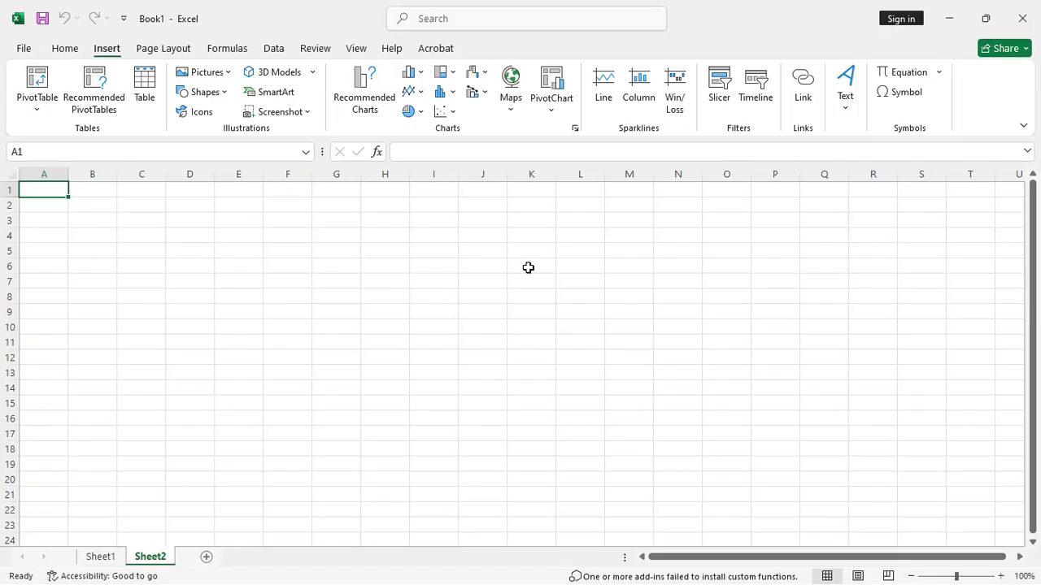
{"action": "left_click", "coordinate": [101, 557]}
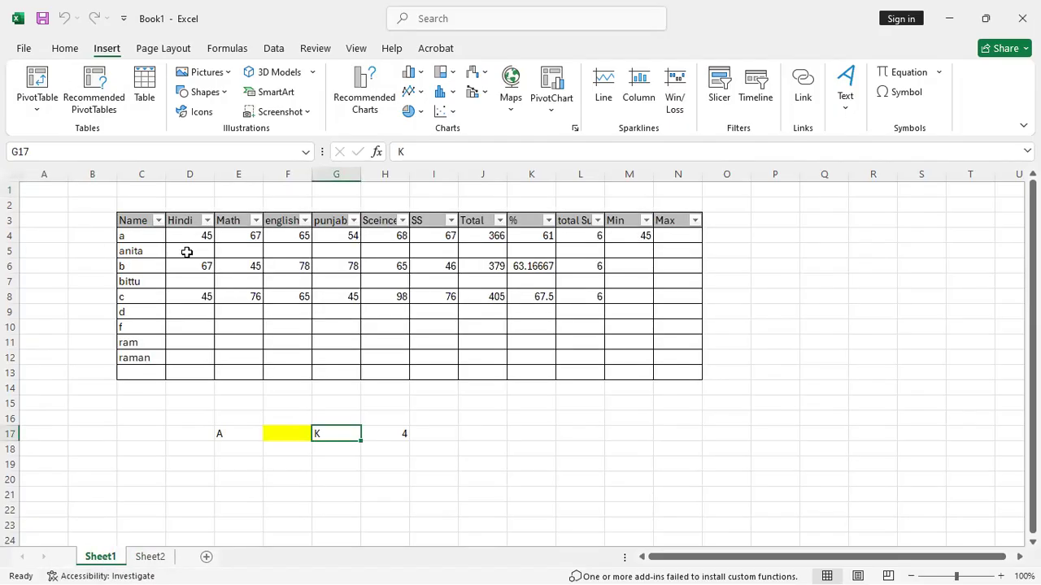
{"action": "left_click_drag", "start_coordinate": [139, 219], "coordinate": [505, 309]}
{"action": "key", "text": "ctrl+c"}
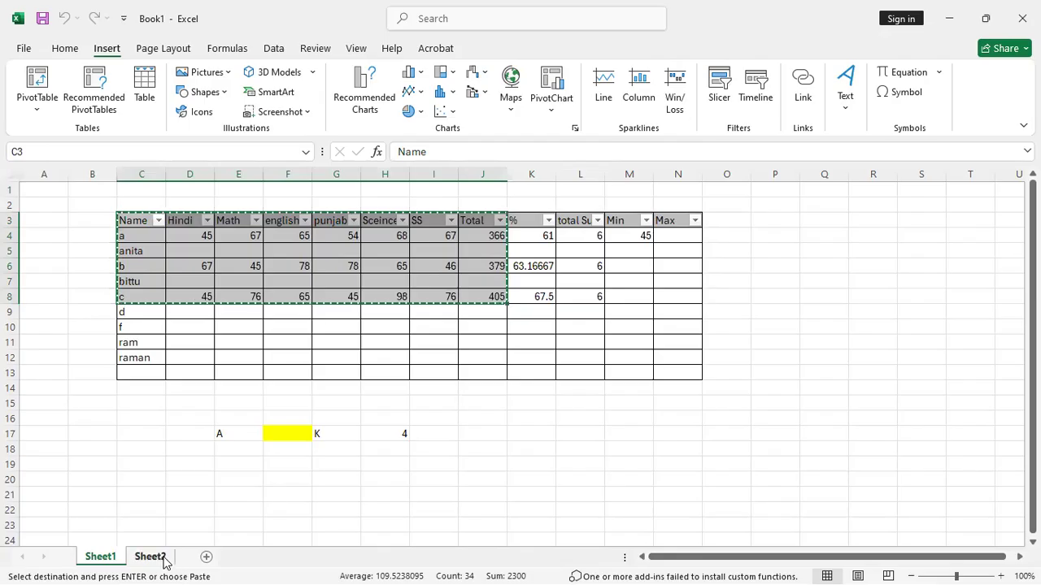
{"action": "left_click", "coordinate": [162, 558]}
{"action": "left_click", "coordinate": [217, 296]}
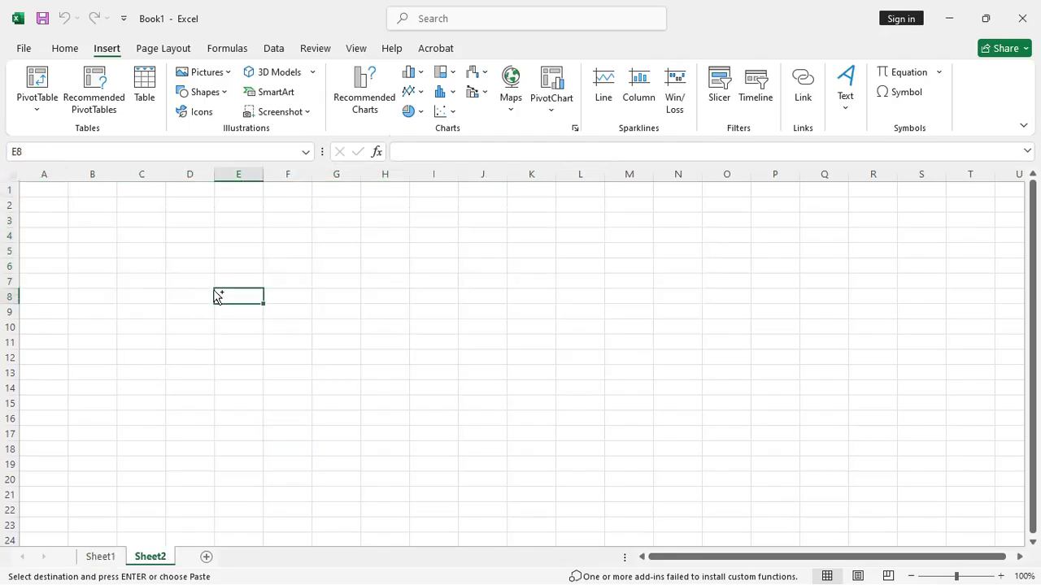
{"action": "key", "text": "ctrl+v"}
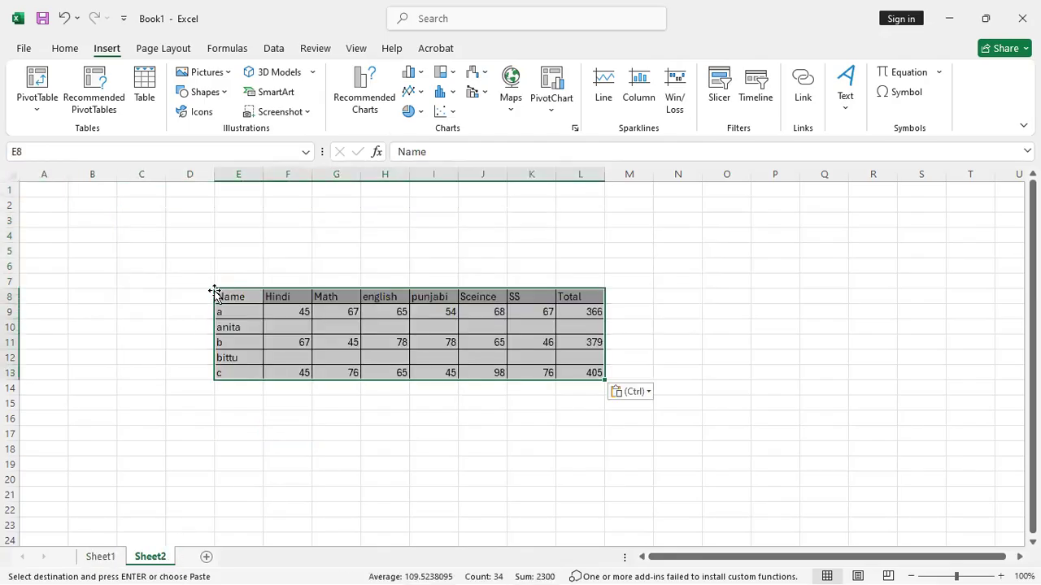
Convert the pasted marks range E8:L13 on Sheet2 into an Excel table
{"action": "left_click", "coordinate": [146, 88]}
{"action": "key", "text": "Return"}
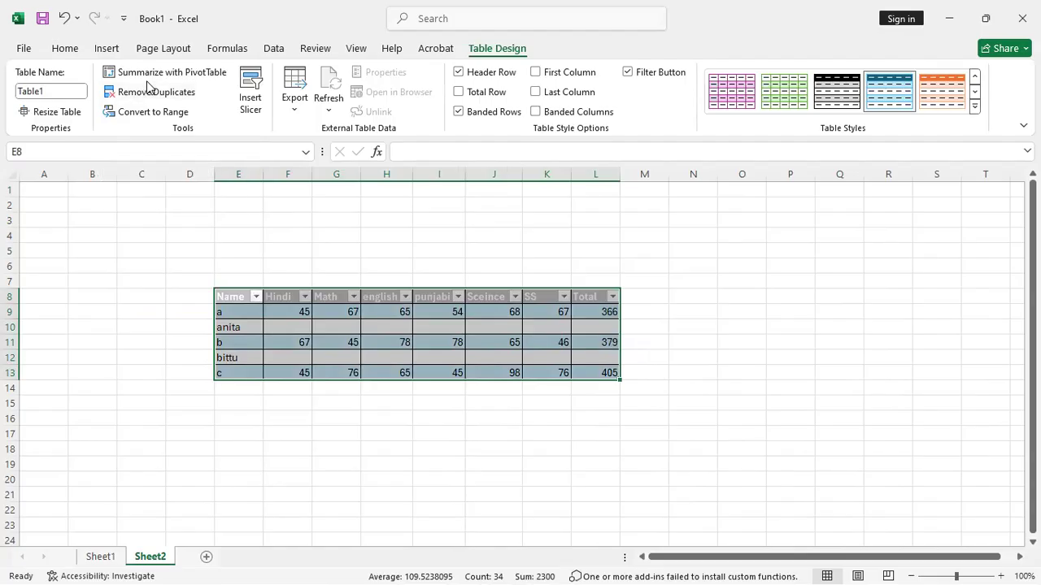
Create a PivotTable from Table1 and place it on a new worksheet
{"action": "left_click", "coordinate": [107, 49]}
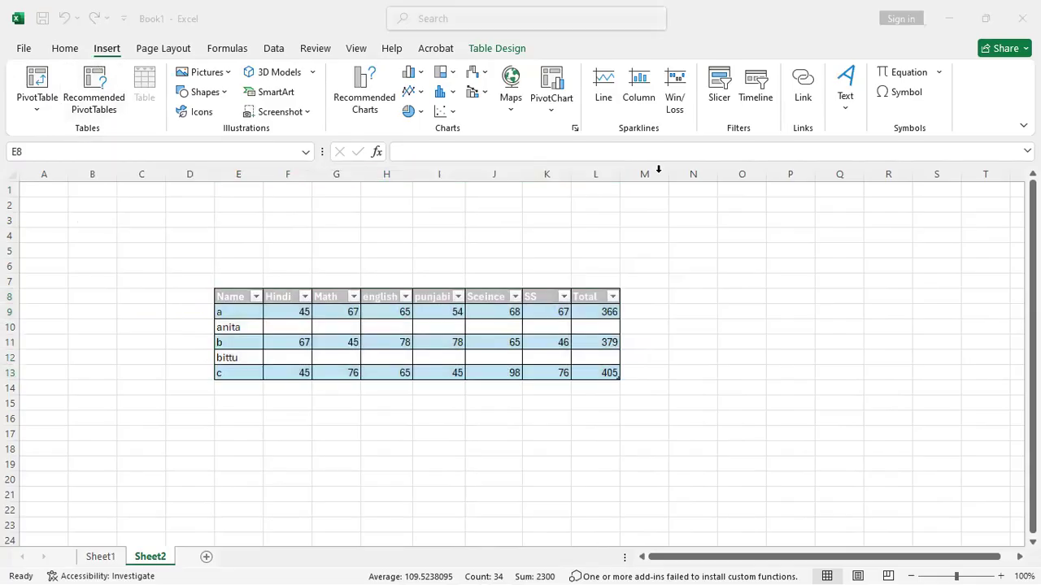
{"action": "left_click", "coordinate": [37, 116]}
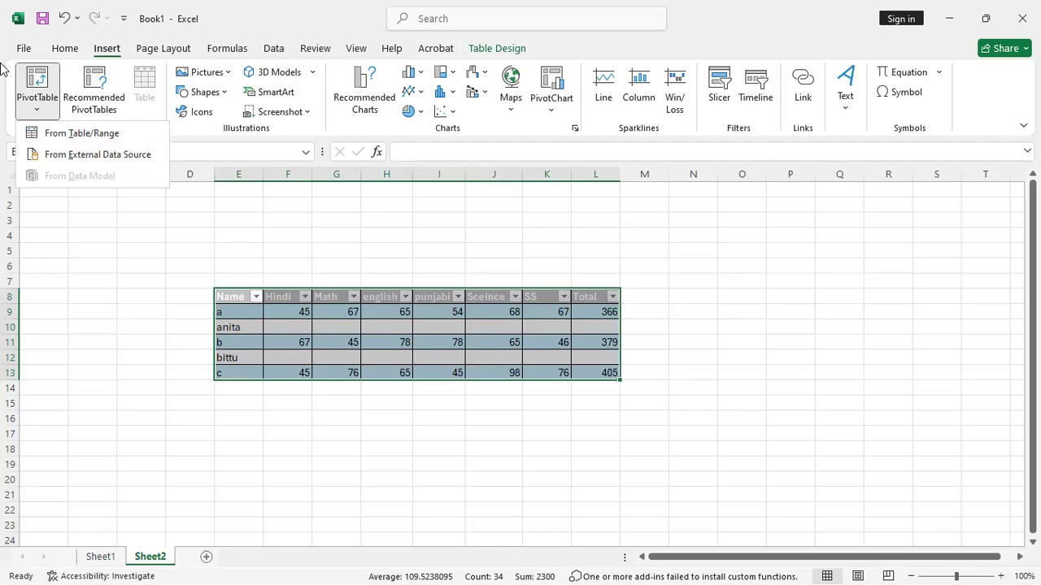
{"action": "left_click", "coordinate": [85, 133]}
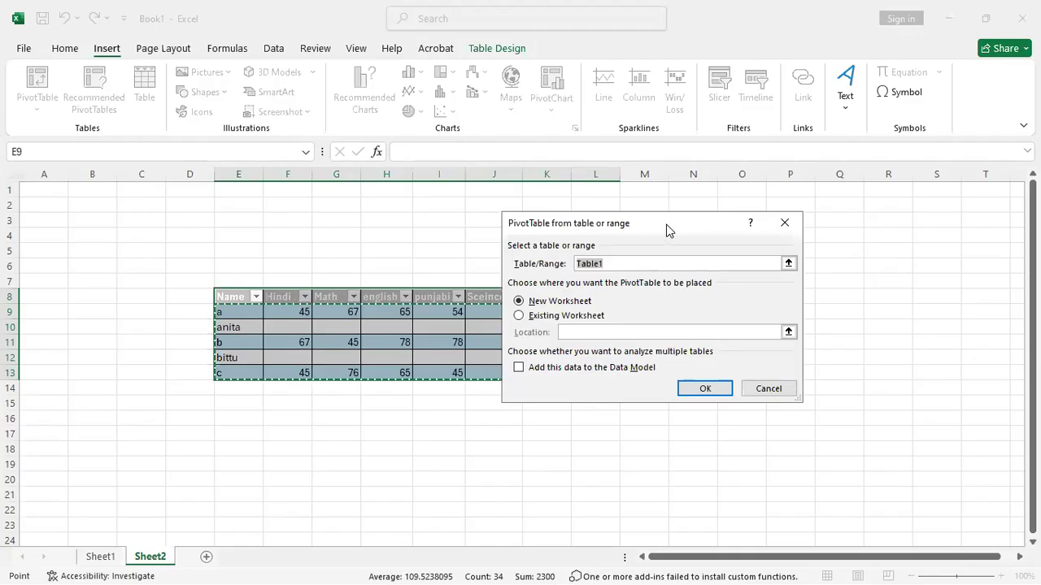
{"action": "left_click_drag", "start_coordinate": [667, 231], "coordinate": [820, 202]}
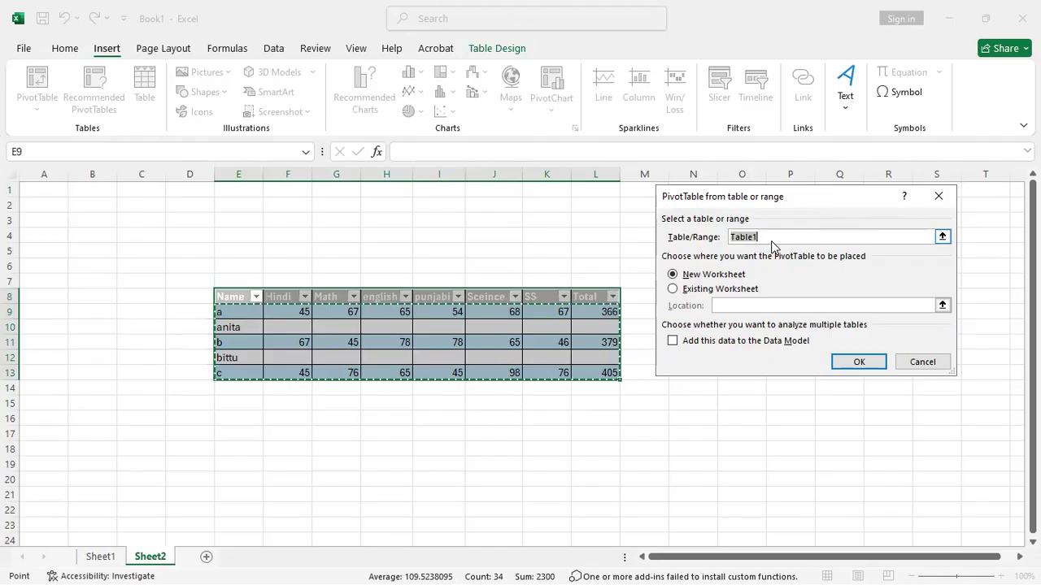
{"action": "left_click", "coordinate": [859, 356]}
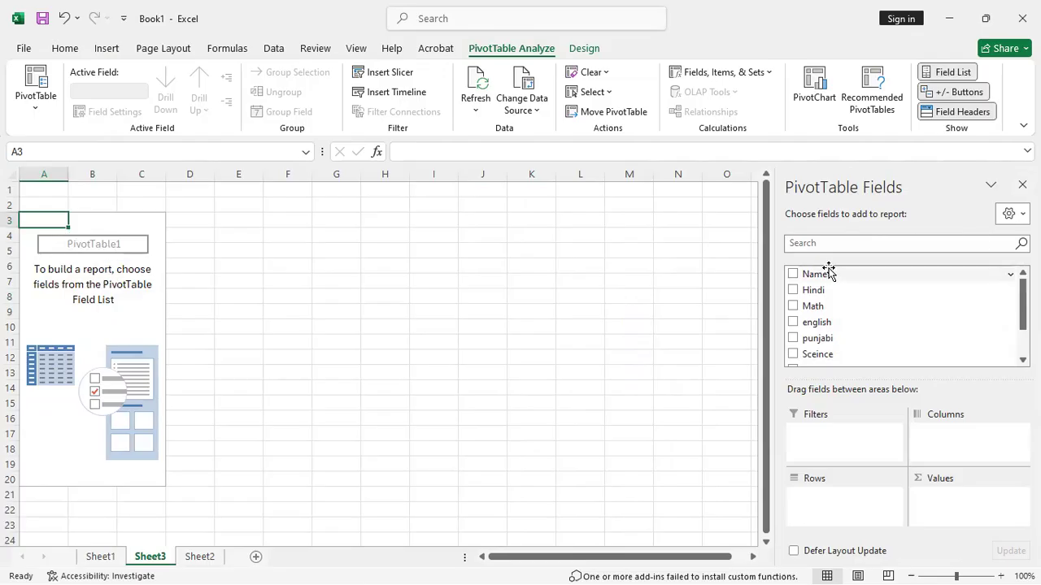
Add the Name, Hindi, Math, english, punjabi, Sceince, SS and Total fields to the PivotTable on Sheet3
{"action": "left_click", "coordinate": [791, 274]}
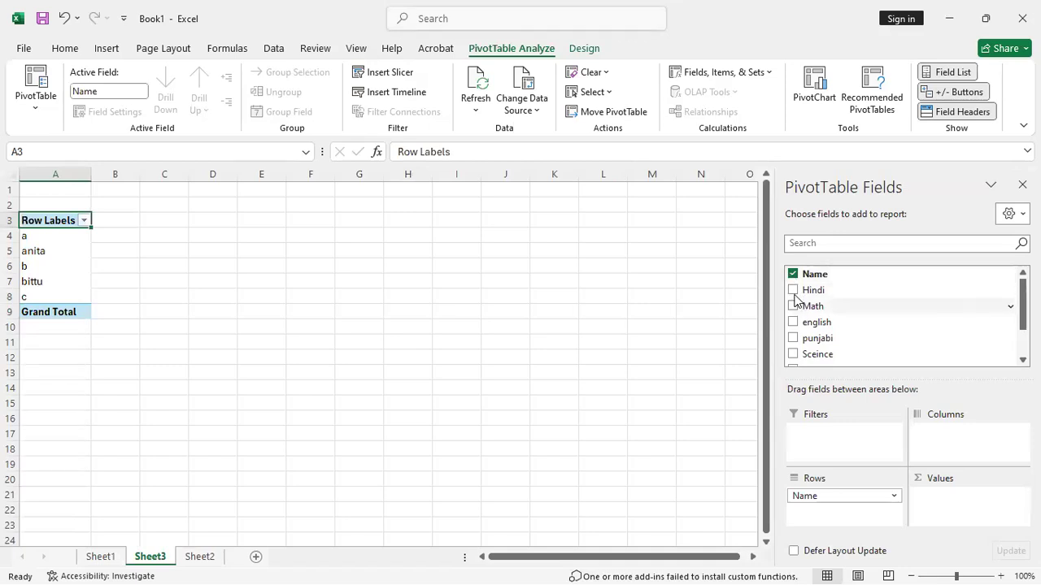
{"action": "left_click", "coordinate": [793, 290]}
{"action": "left_click", "coordinate": [793, 306]}
{"action": "left_click", "coordinate": [793, 322]}
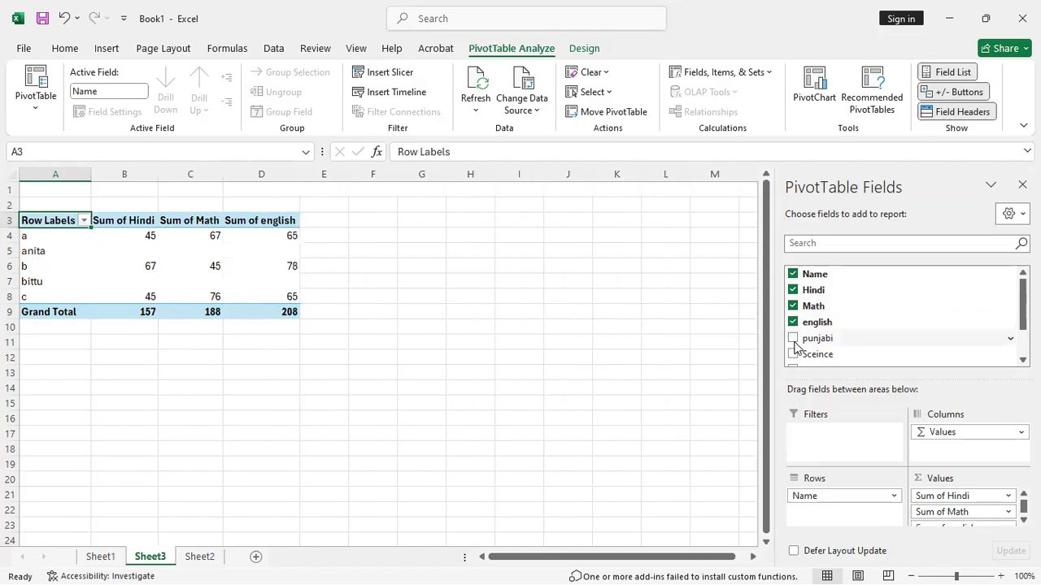
{"action": "left_click", "coordinate": [793, 339]}
{"action": "left_click", "coordinate": [793, 355]}
{"action": "scroll", "coordinate": [919, 309], "scroll_direction": "down", "scroll_amount": 1}
{"action": "left_click", "coordinate": [793, 324]}
{"action": "left_click", "coordinate": [793, 341]}
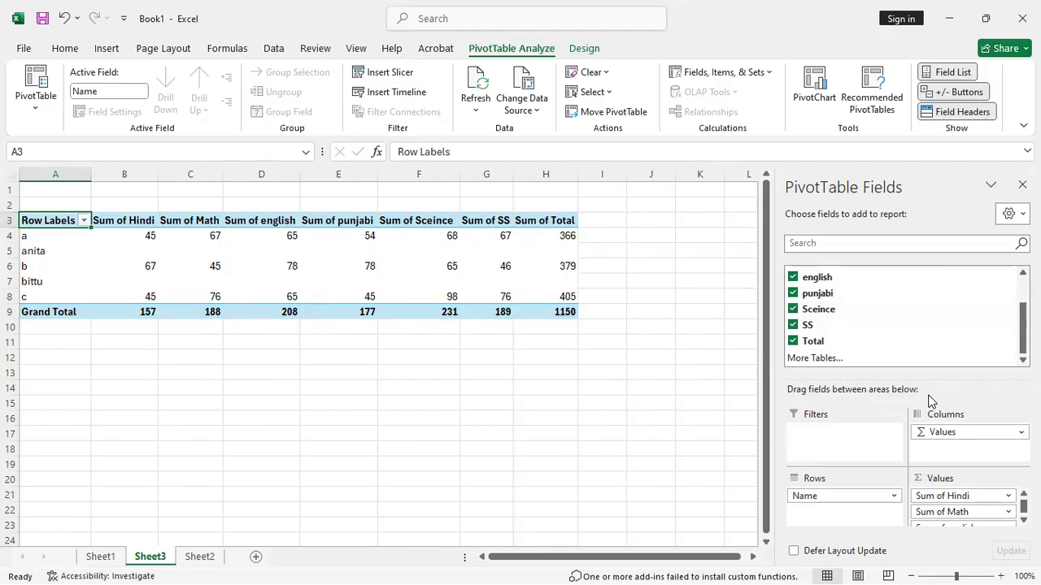
Take punjabi, Sceince and SS out of the PivotTable, and switch the Name field off and on again
{"action": "left_click", "coordinate": [793, 293]}
{"action": "left_click", "coordinate": [793, 312]}
{"action": "left_click", "coordinate": [793, 325]}
{"action": "scroll", "coordinate": [967, 293], "scroll_direction": "up", "scroll_amount": 3}
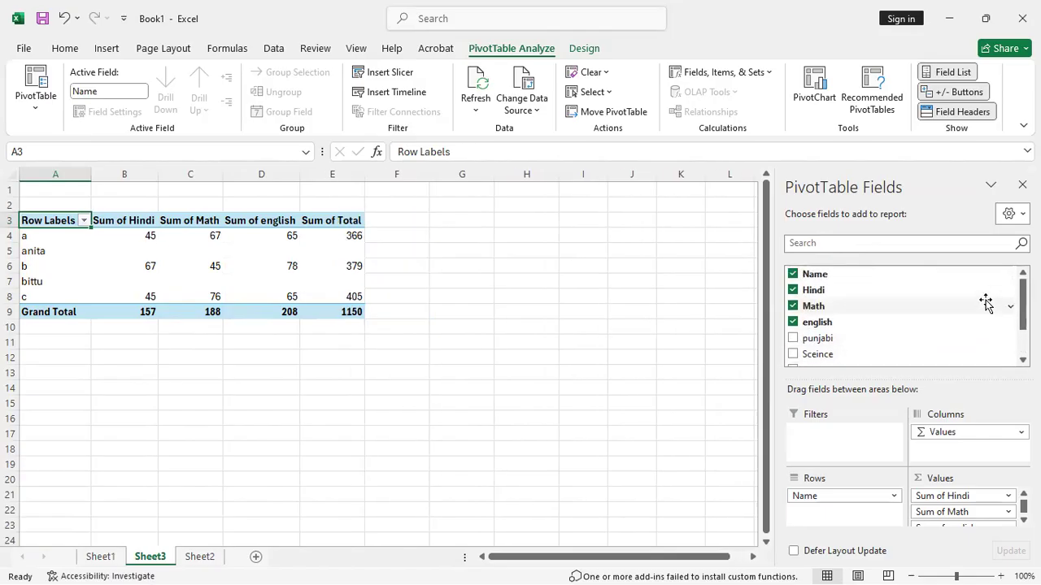
{"action": "left_click", "coordinate": [793, 274]}
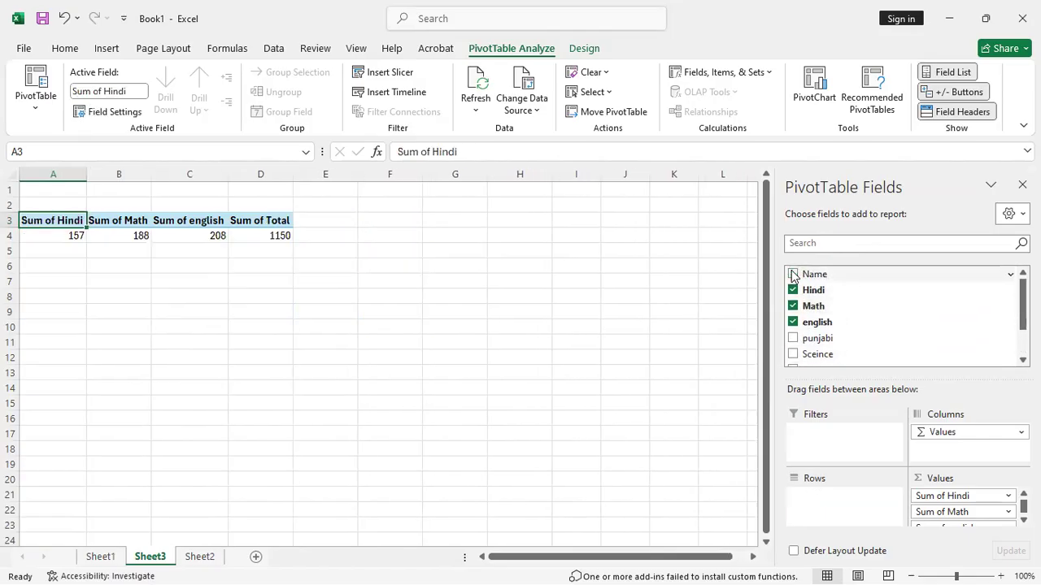
{"action": "left_click", "coordinate": [793, 274]}
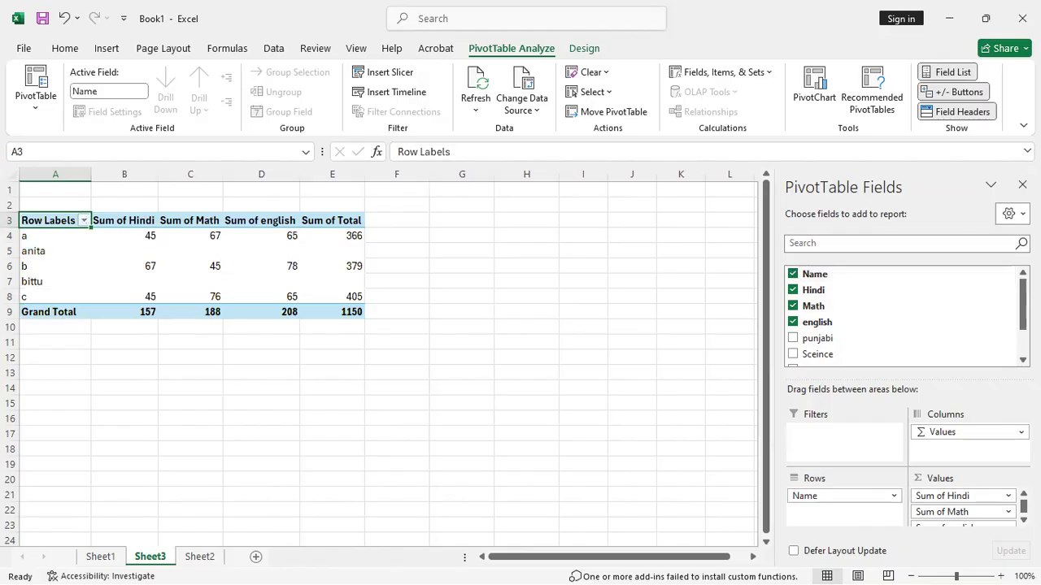
Add the punjabi field back to the PivotTable and remove Name from the Rows area
{"action": "scroll", "coordinate": [903, 317], "scroll_direction": "down", "scroll_amount": 3}
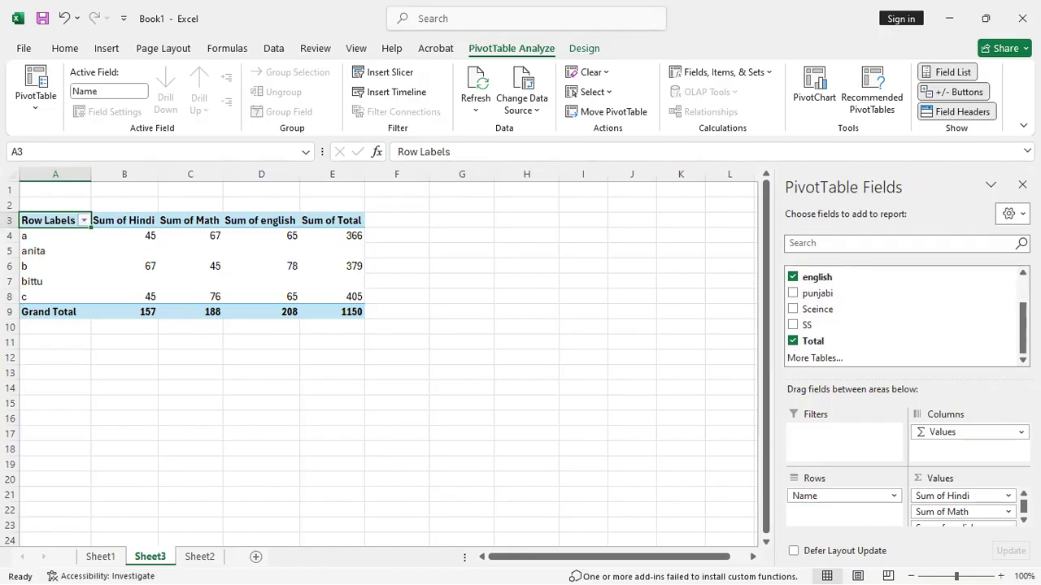
{"action": "left_click", "coordinate": [1021, 432]}
{"action": "left_click", "coordinate": [791, 294]}
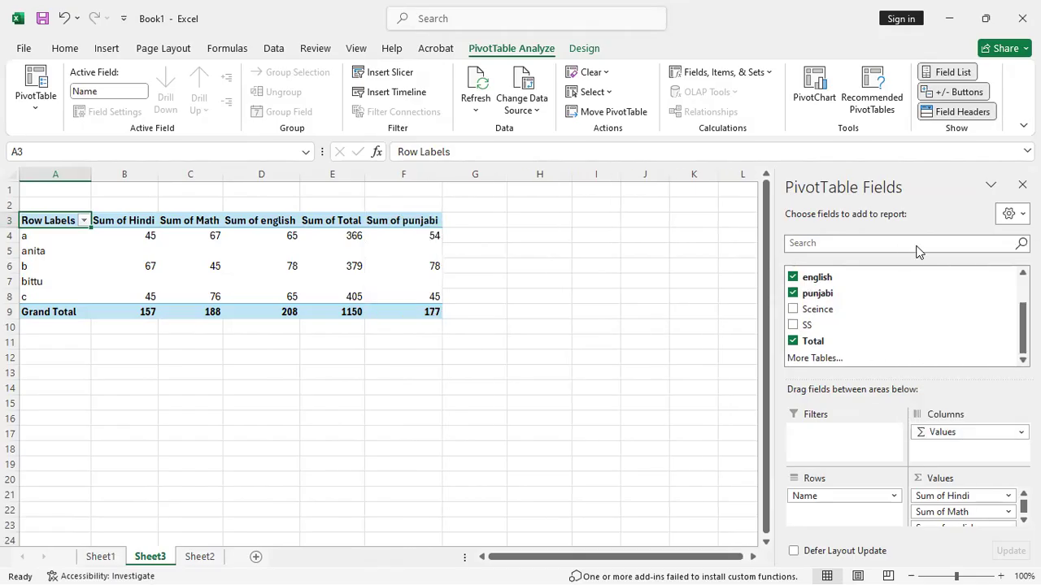
{"action": "left_click", "coordinate": [894, 496]}
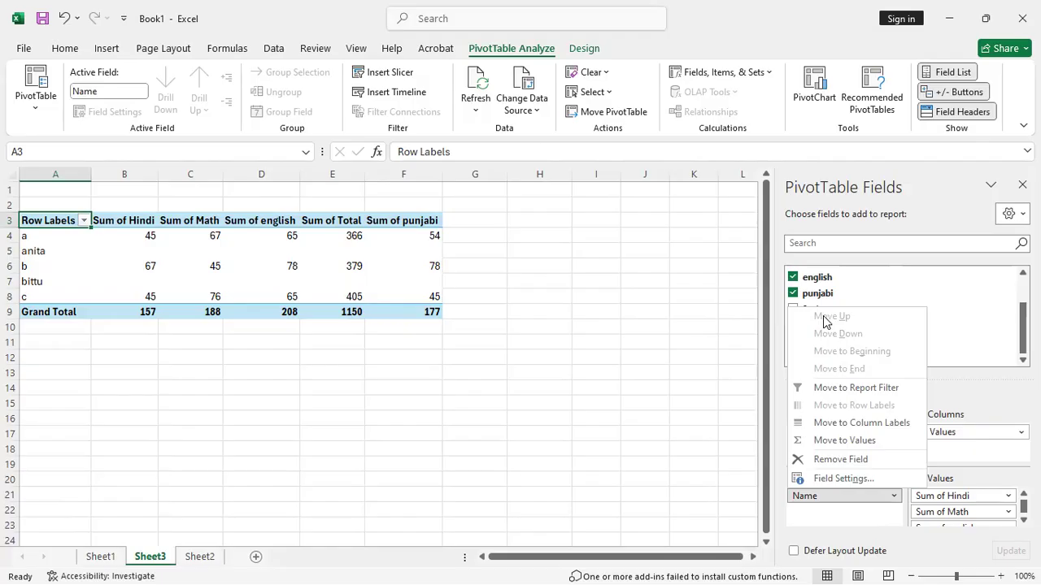
{"action": "left_click", "coordinate": [875, 460]}
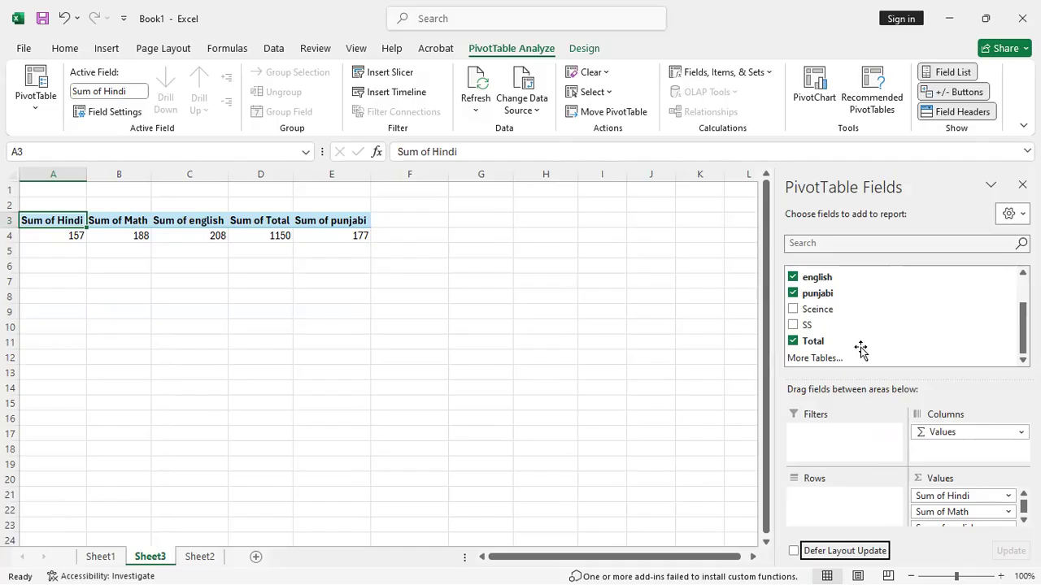
Add the Sceince and SS fields to the PivotTable and restore Name as the row field
{"action": "left_click", "coordinate": [821, 312]}
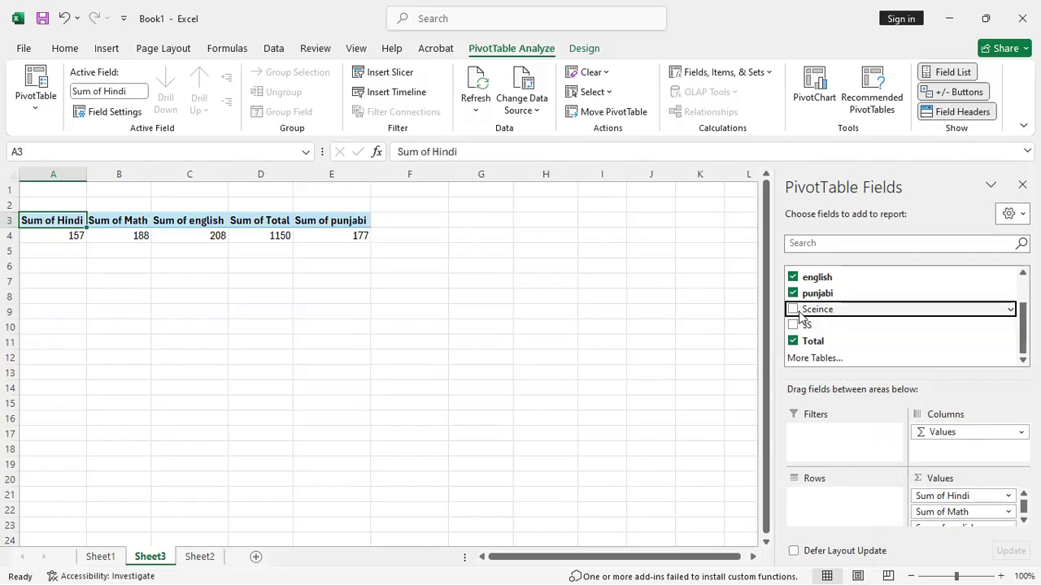
{"action": "left_click", "coordinate": [792, 310]}
{"action": "left_click", "coordinate": [793, 325]}
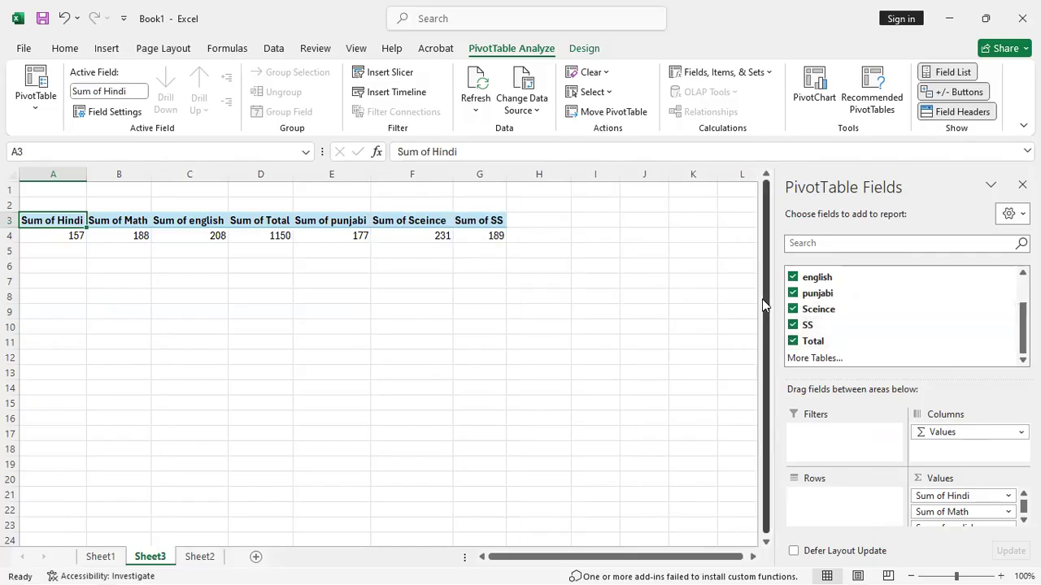
{"action": "scroll", "coordinate": [940, 336], "scroll_direction": "up", "scroll_amount": 2}
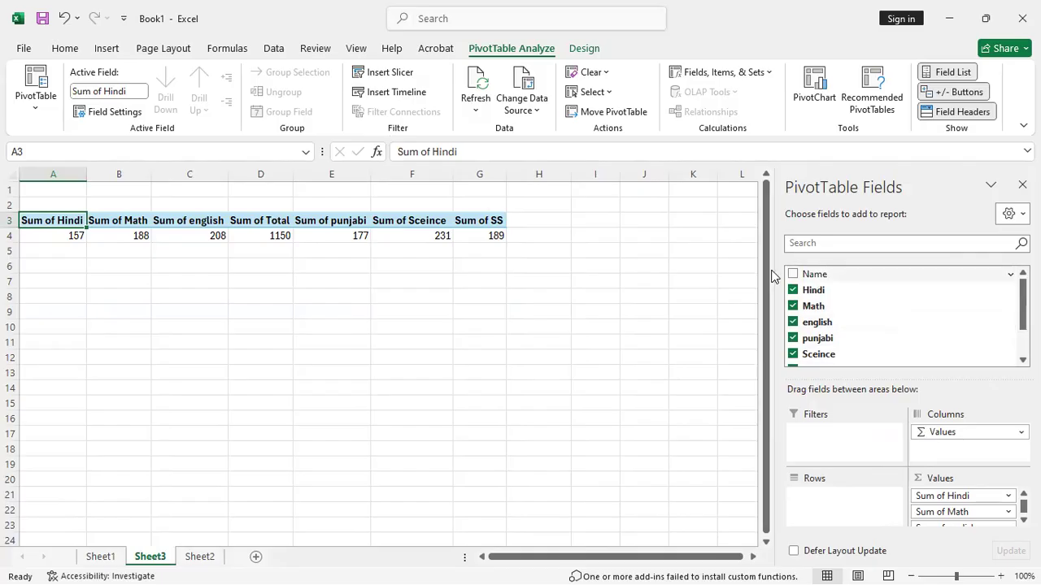
{"action": "left_click", "coordinate": [793, 274]}
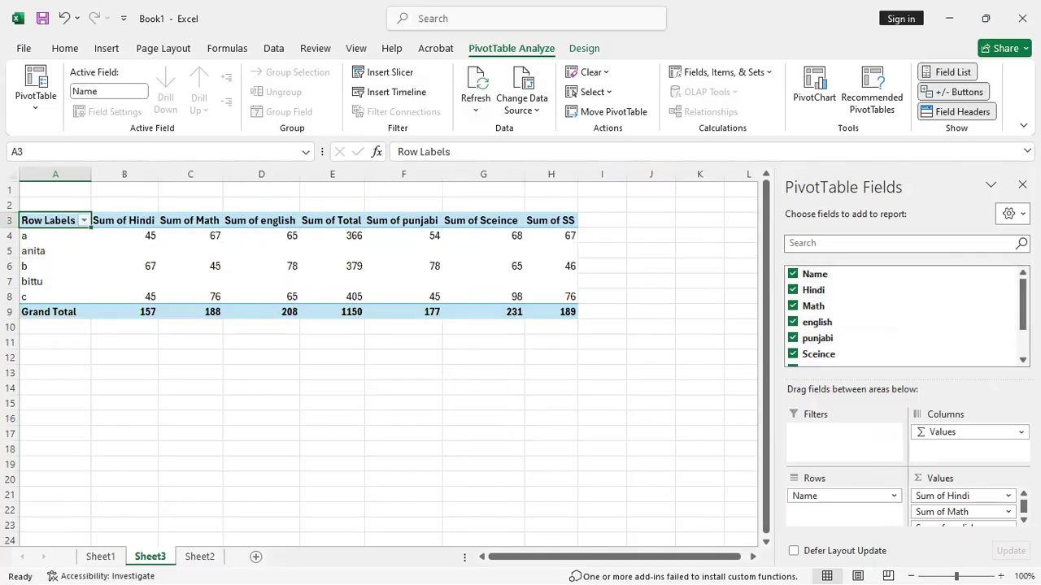
Check the layout options of the PivotTable Fields list, close the list, and look over the PivotTable design options
{"action": "scroll", "coordinate": [999, 342], "scroll_direction": "down", "scroll_amount": 1}
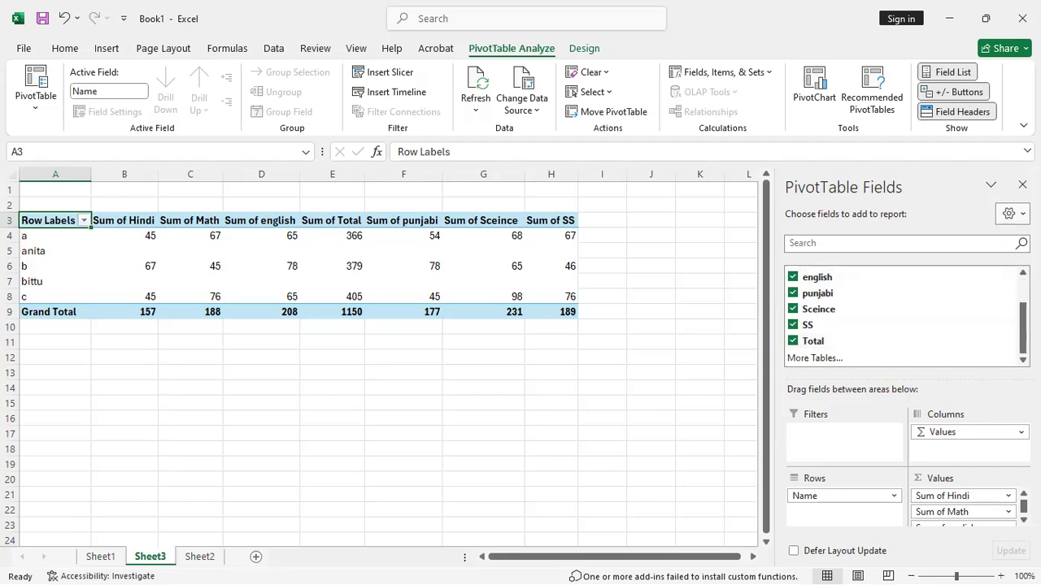
{"action": "left_click", "coordinate": [1013, 213]}
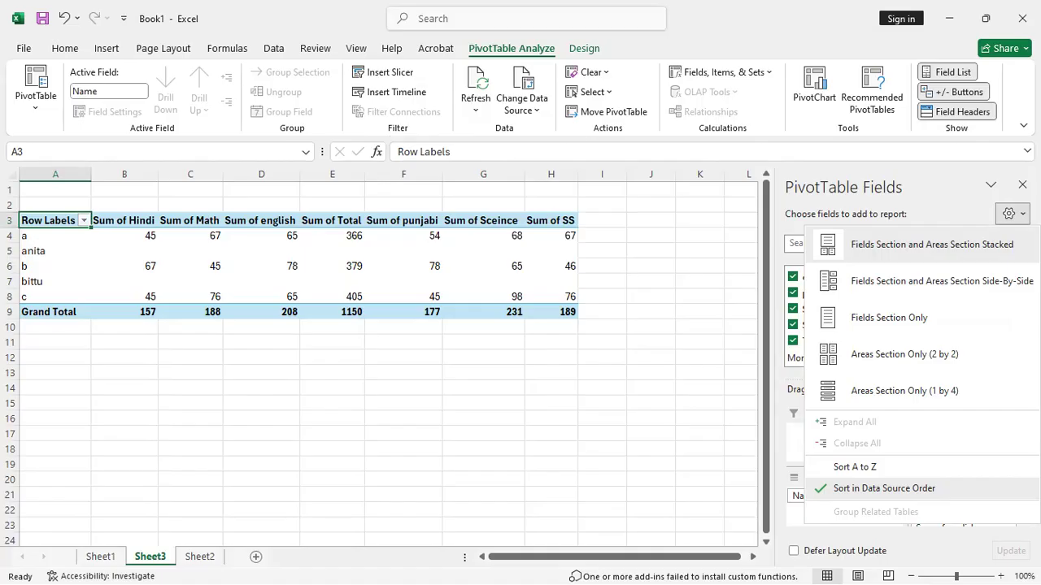
{"action": "key", "text": "Escape"}
{"action": "left_click", "coordinate": [1021, 185]}
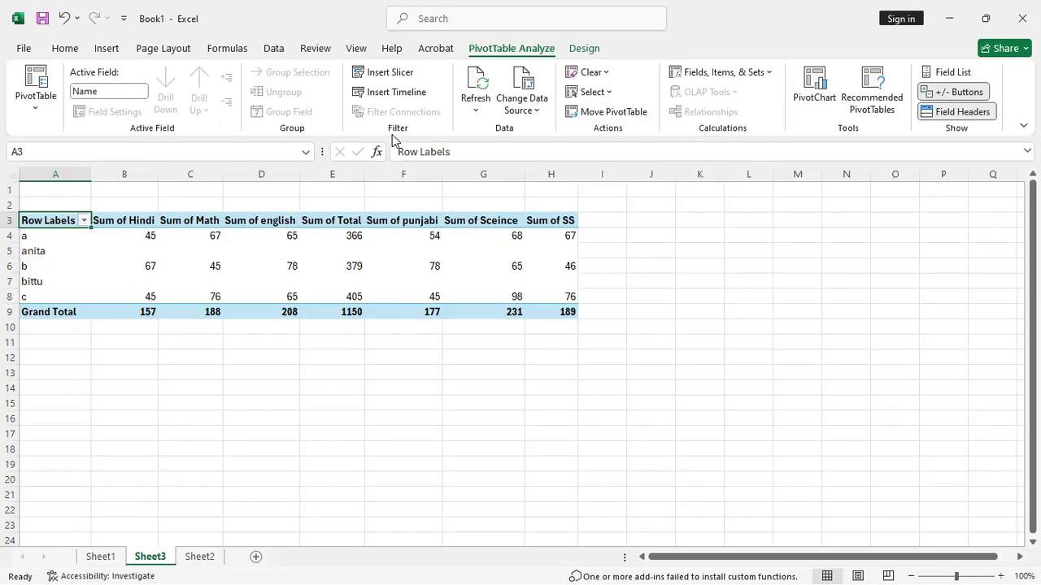
{"action": "left_click", "coordinate": [588, 53]}
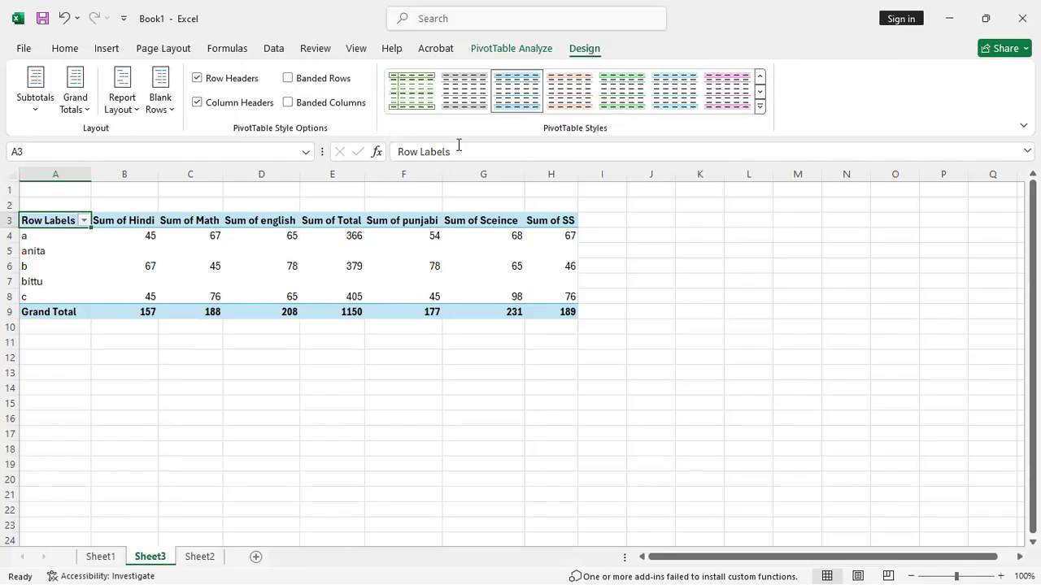
{"action": "left_click", "coordinate": [499, 52]}
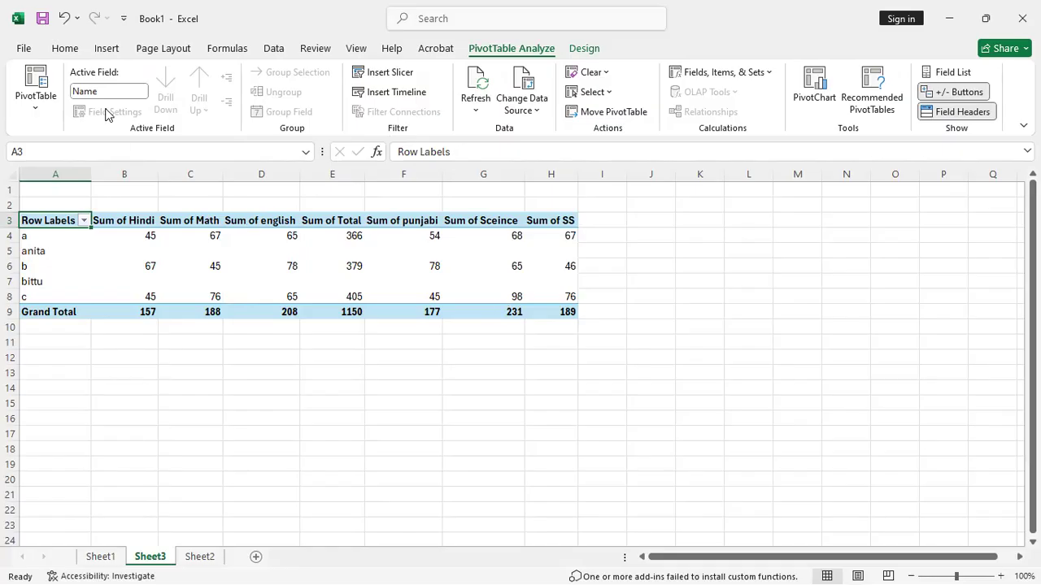
Return to Sheet2, select empty cell C12, and look at the options for inserting a picture over cells
{"action": "left_click", "coordinate": [199, 558]}
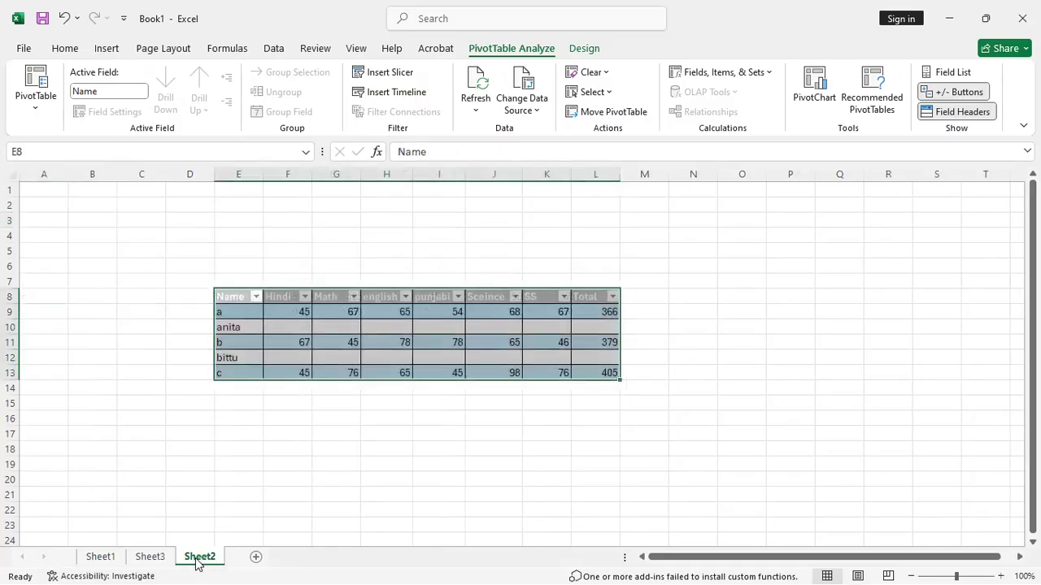
{"action": "left_click", "coordinate": [159, 356]}
{"action": "left_click", "coordinate": [111, 48]}
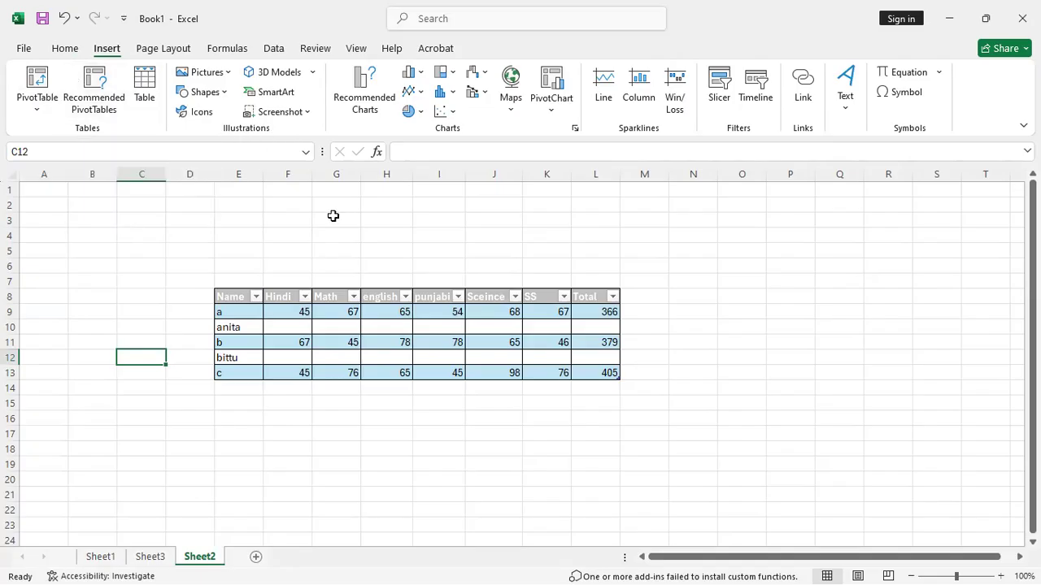
{"action": "left_click", "coordinate": [226, 72]}
{"action": "mouse_move", "coordinate": [220, 114]}
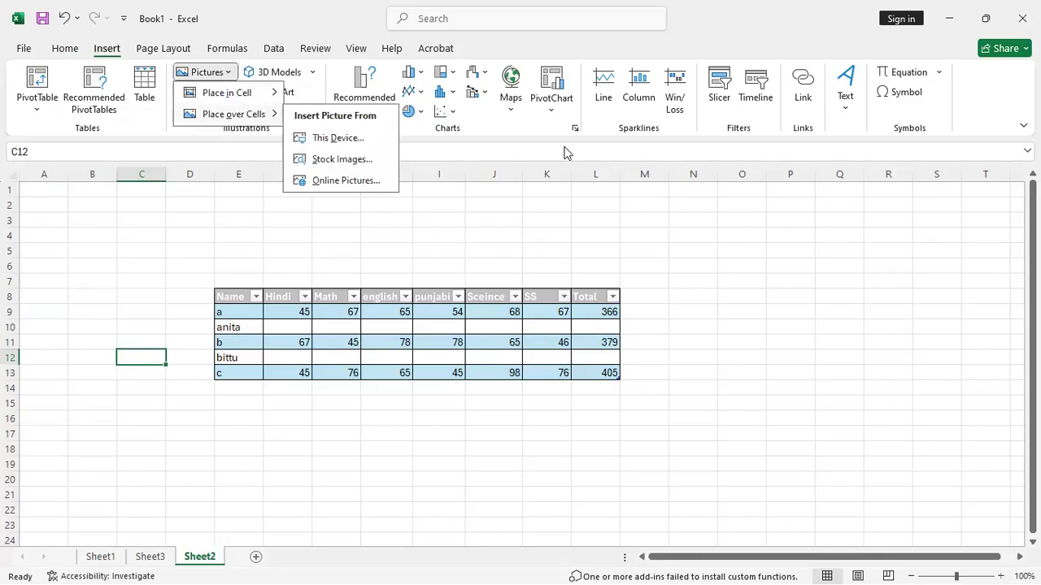
{"action": "left_click", "coordinate": [537, 138]}
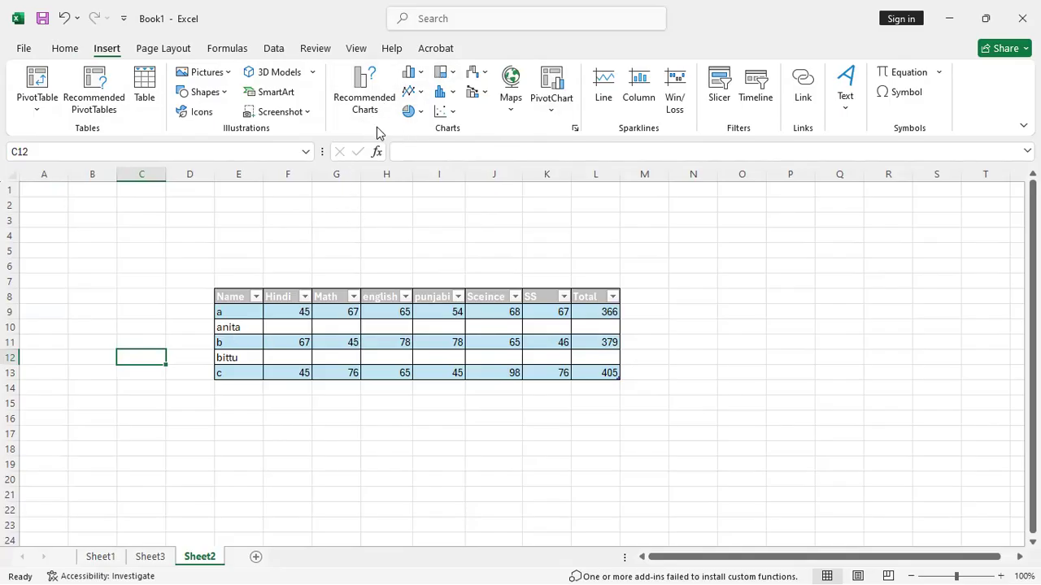
Insert a 2-D clustered column chart on Sheet2 and move it toward the right side of the marks table
{"action": "left_click", "coordinate": [413, 71]}
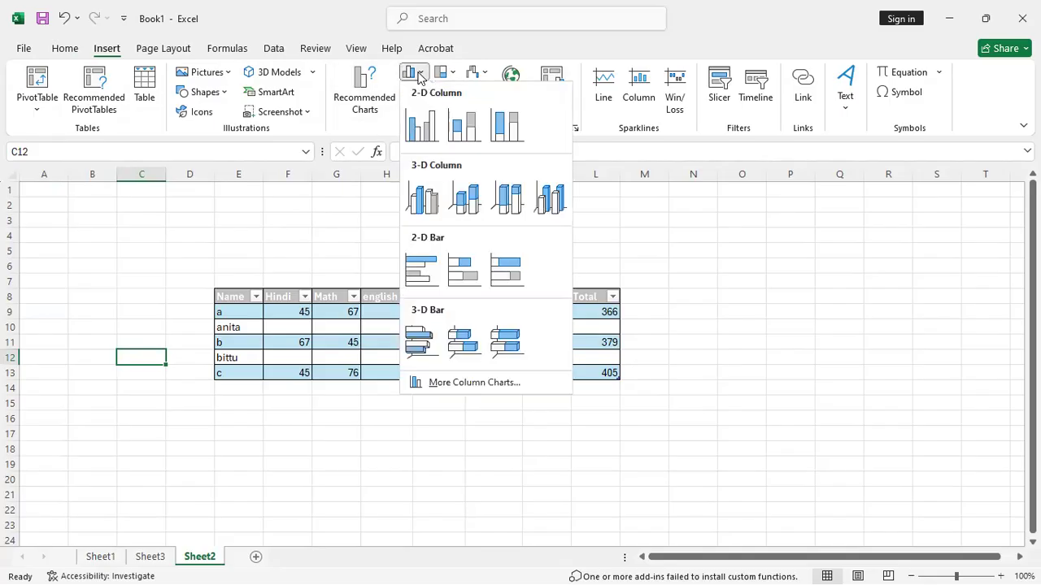
{"action": "left_click", "coordinate": [421, 130]}
{"action": "left_click_drag", "start_coordinate": [448, 267], "coordinate": [687, 200]}
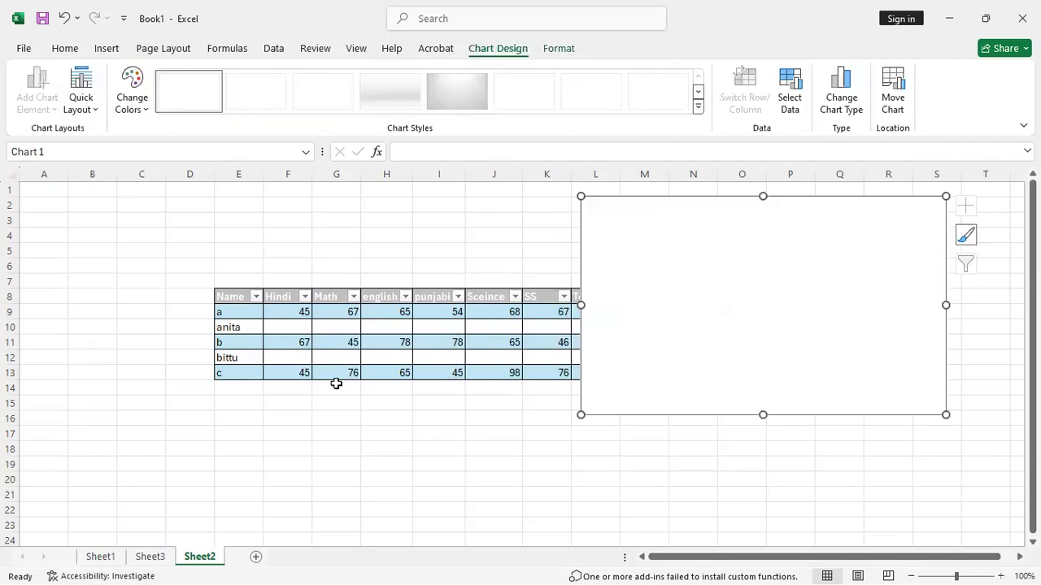
Select table cells E9:L13, and narrow and move the blank chart clear of the table, over about columns N to S
{"action": "left_click_drag", "start_coordinate": [222, 311], "coordinate": [443, 370]}
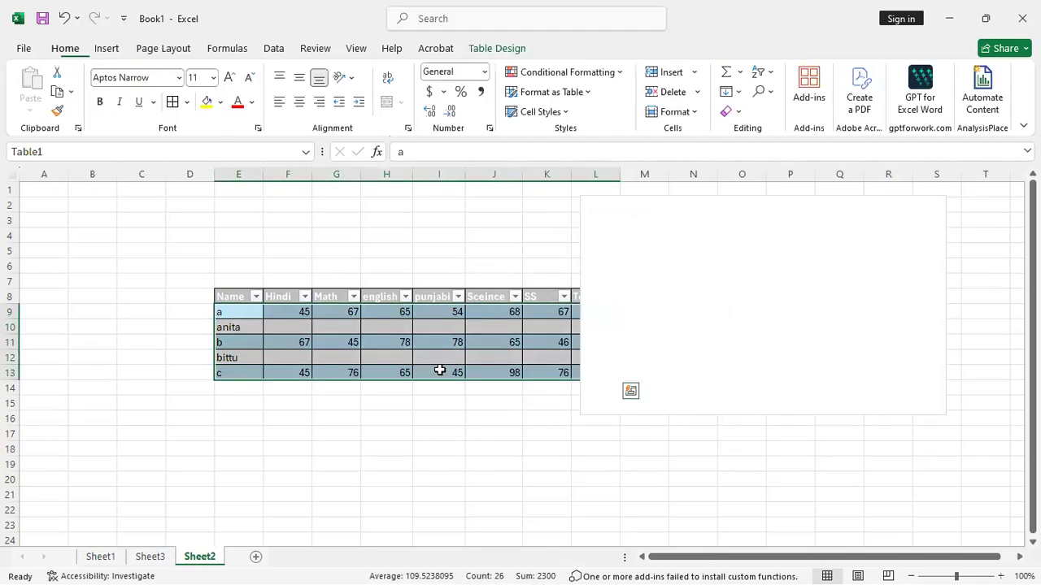
{"action": "left_click_drag", "start_coordinate": [633, 225], "coordinate": [676, 262]}
{"action": "left_click_drag", "start_coordinate": [607, 286], "coordinate": [607, 286]}
{"action": "left_click_drag", "start_coordinate": [623, 343], "coordinate": [715, 342]}
{"action": "left_click_drag", "start_coordinate": [770, 275], "coordinate": [740, 263]}
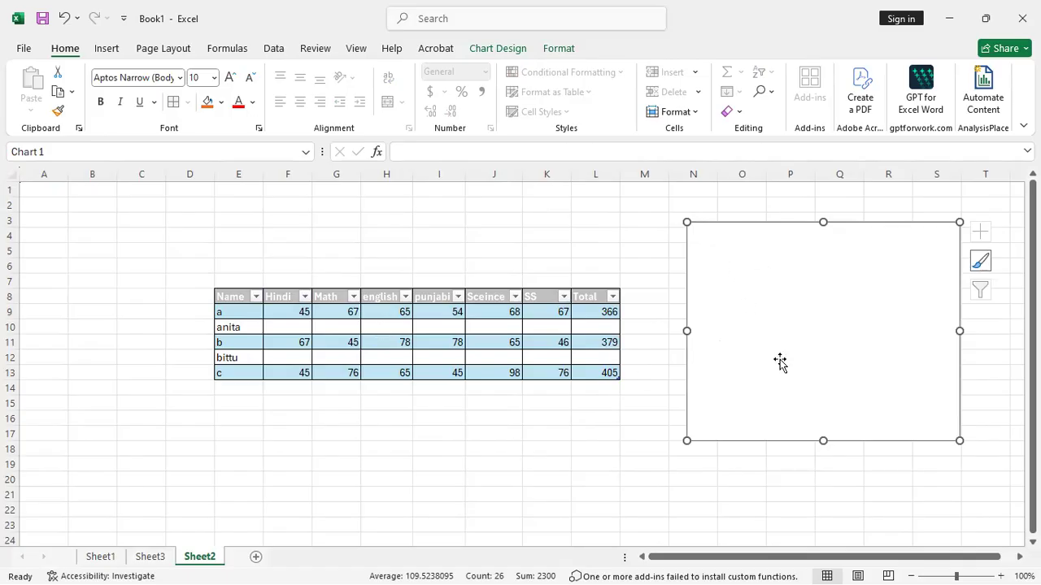
{"action": "left_click_drag", "start_coordinate": [779, 362], "coordinate": [759, 357]}
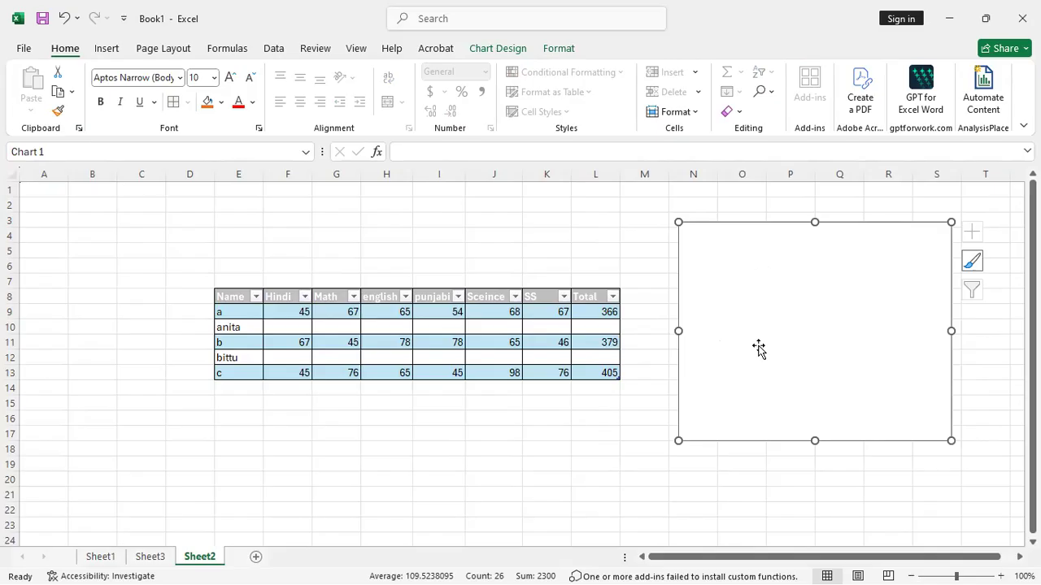
Open the blank chart's data source selection and start adding a new legend series
{"action": "left_click", "coordinate": [510, 50]}
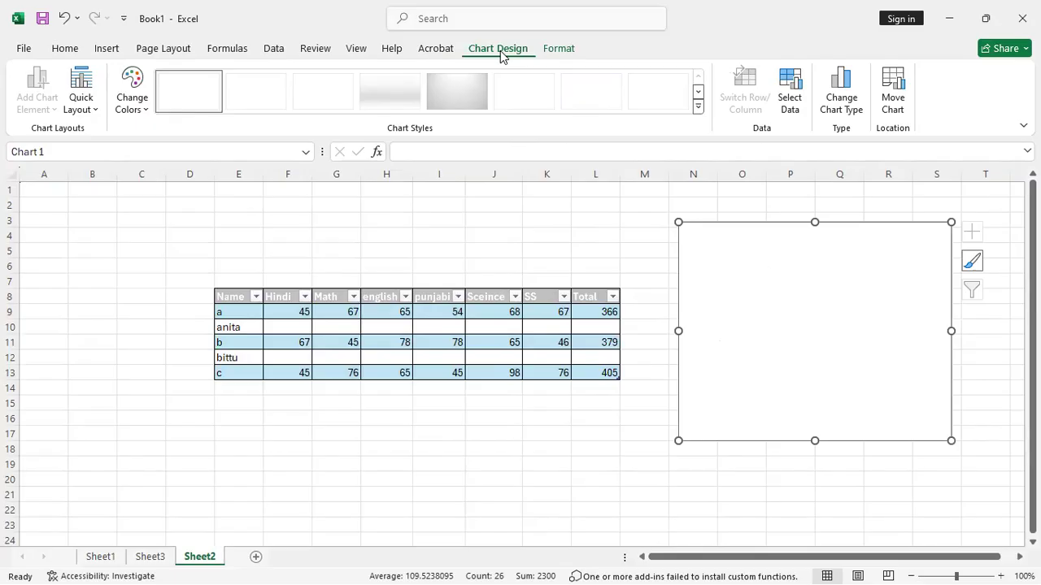
{"action": "left_click", "coordinate": [788, 106]}
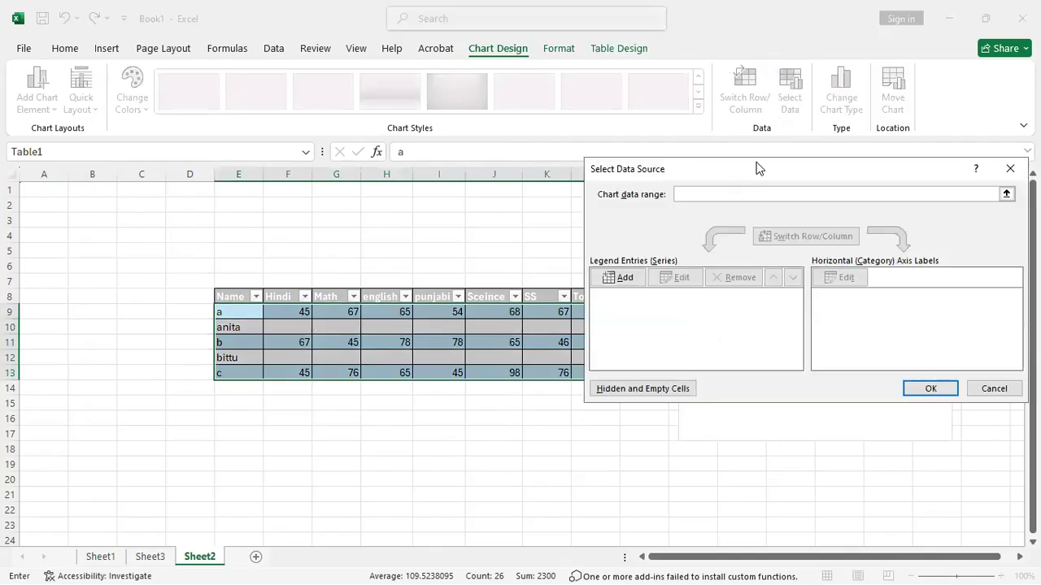
{"action": "left_click_drag", "start_coordinate": [758, 171], "coordinate": [846, 180]}
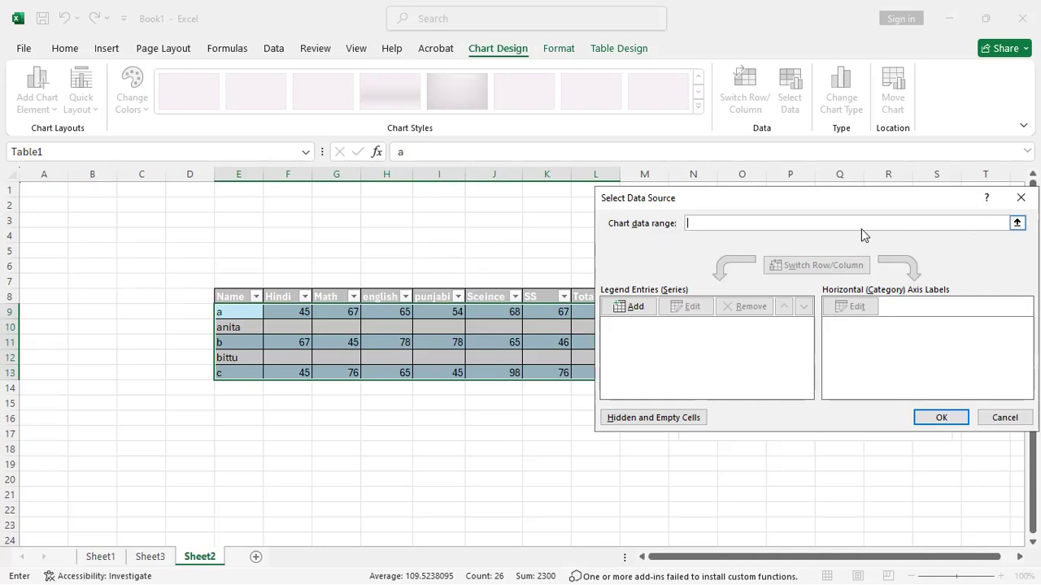
{"action": "left_click", "coordinate": [629, 306]}
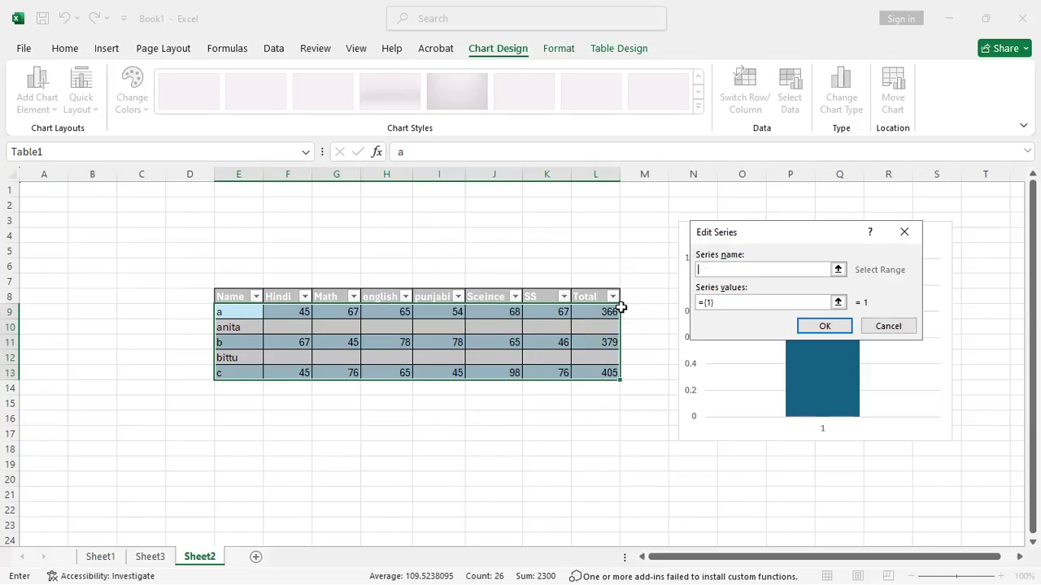
{"action": "left_click_drag", "start_coordinate": [231, 318], "coordinate": [597, 379]}
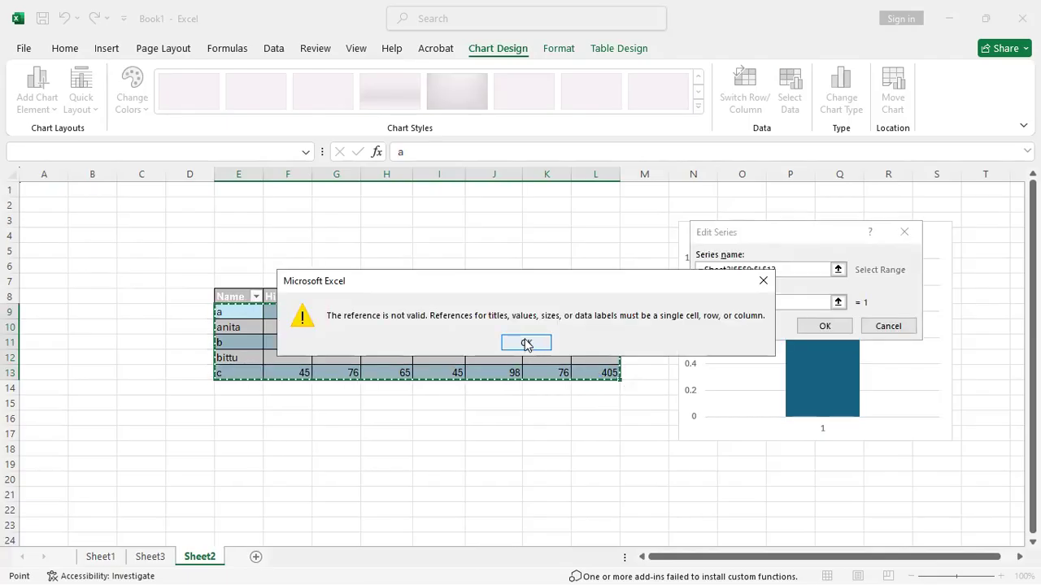
{"action": "left_click", "coordinate": [518, 342]}
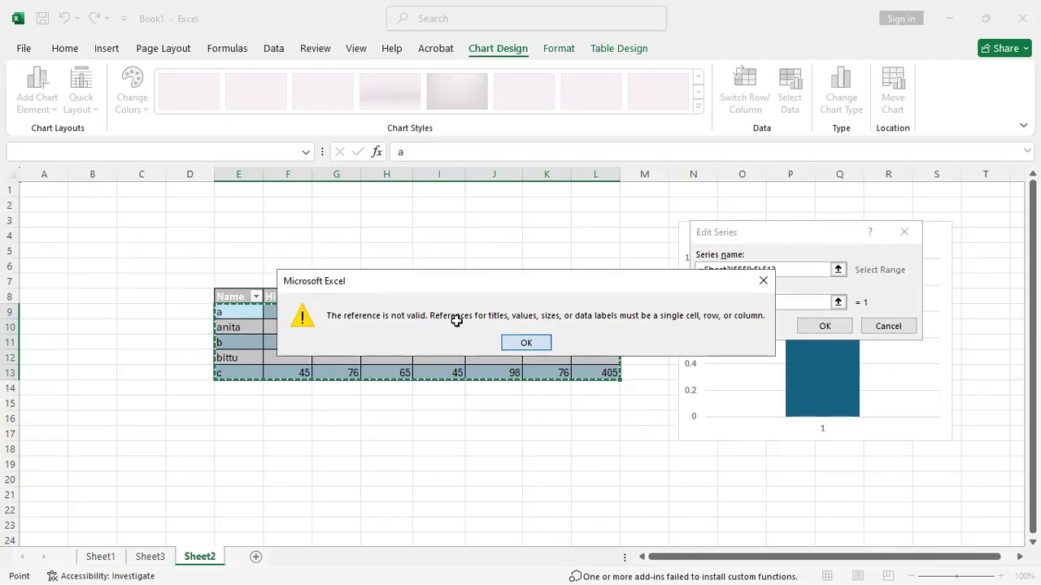
{"action": "left_click", "coordinate": [229, 299]}
{"action": "left_click_drag", "start_coordinate": [350, 350], "coordinate": [615, 362]}
{"action": "left_click", "coordinate": [522, 343]}
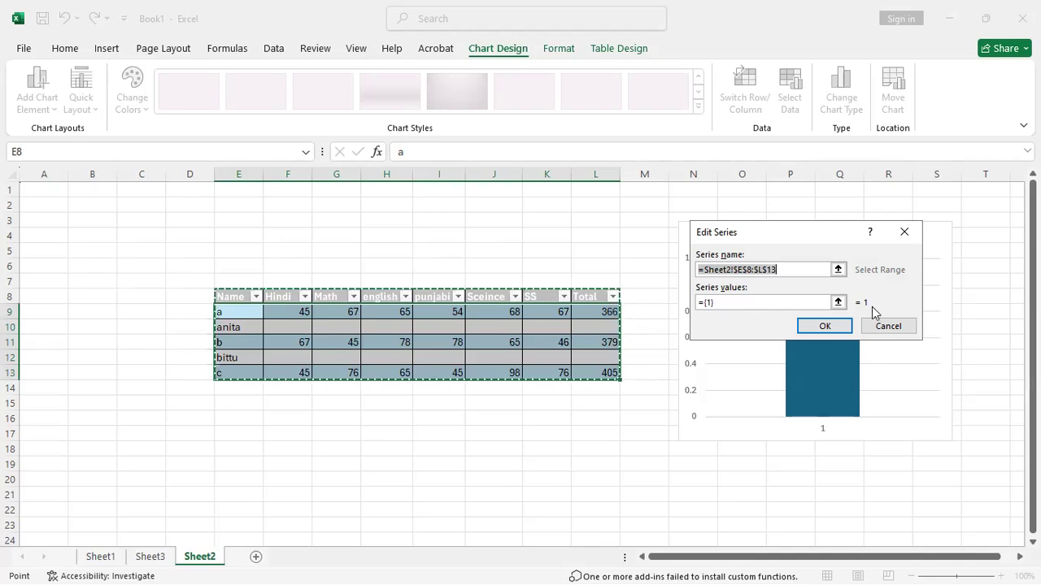
{"action": "left_click", "coordinate": [891, 329]}
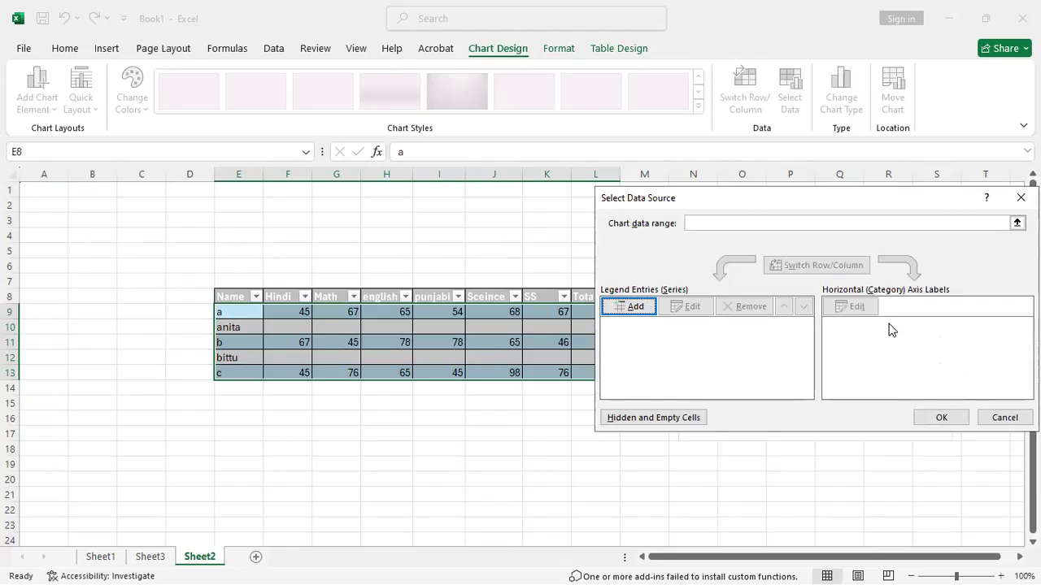
Set the chart's data range to the whole marks table including headers, E8:L13, and apply it
{"action": "left_click", "coordinate": [1016, 223]}
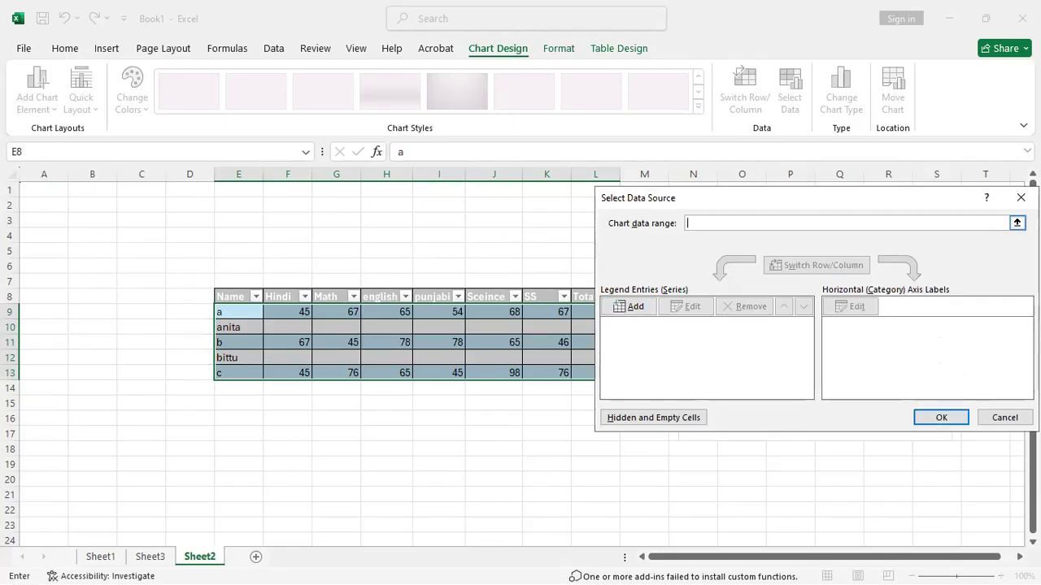
{"action": "left_click_drag", "start_coordinate": [215, 298], "coordinate": [449, 369]}
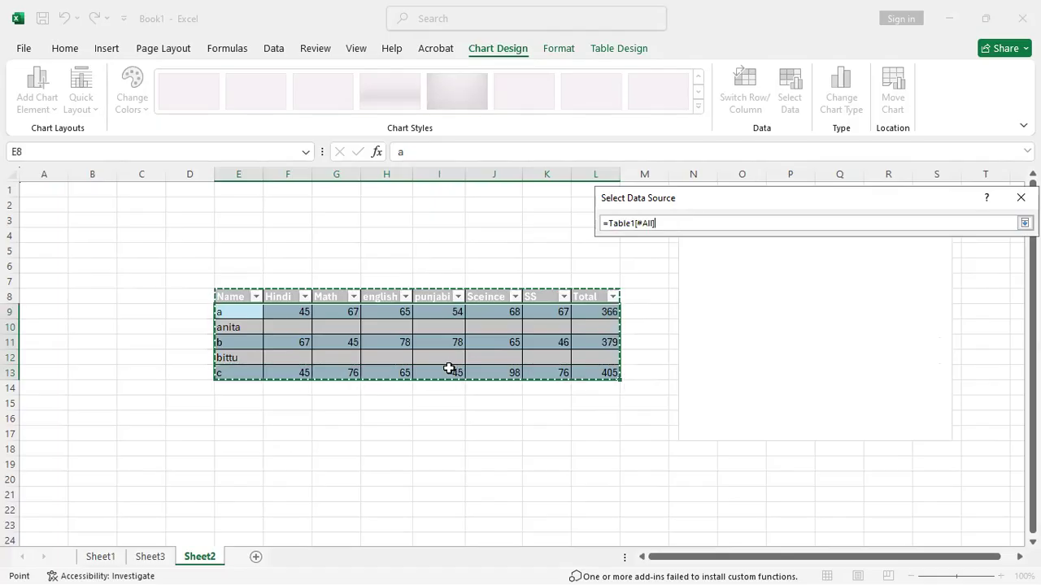
{"action": "key", "text": "Return"}
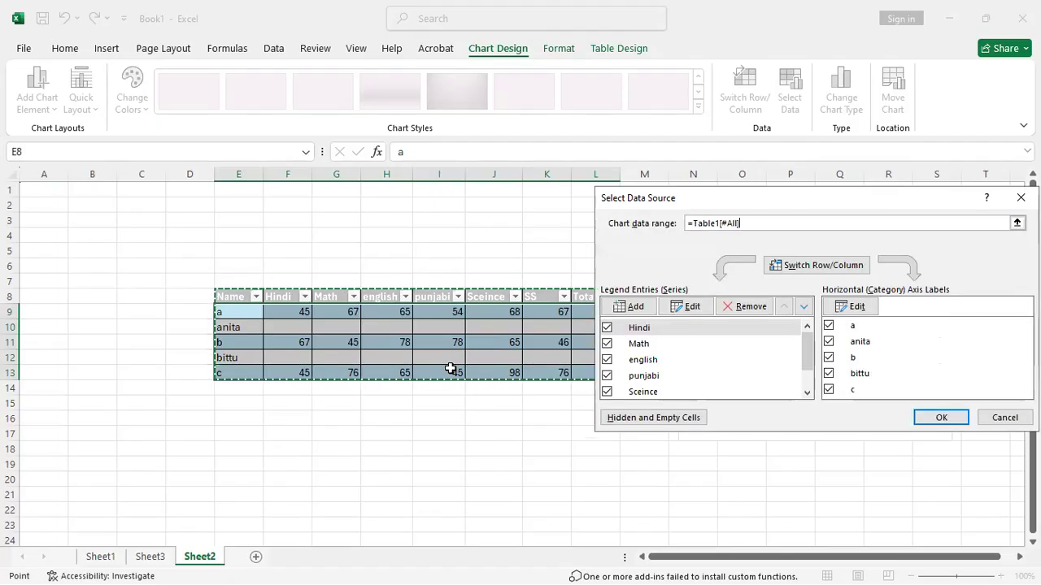
{"action": "left_click", "coordinate": [936, 418]}
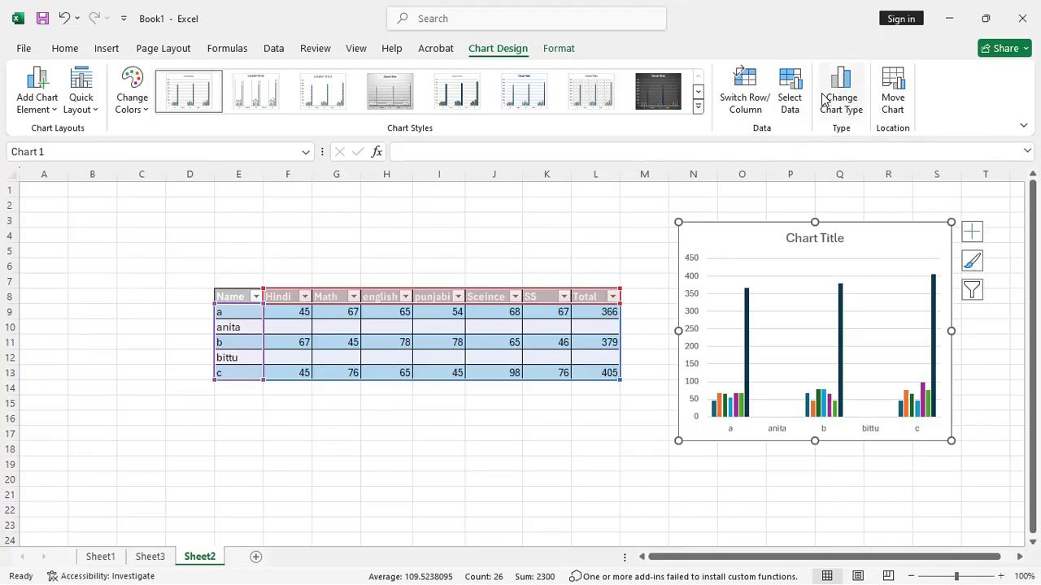
Exclude the Total series from the column chart's data source so only the subject marks are plotted
{"action": "left_click", "coordinate": [788, 106]}
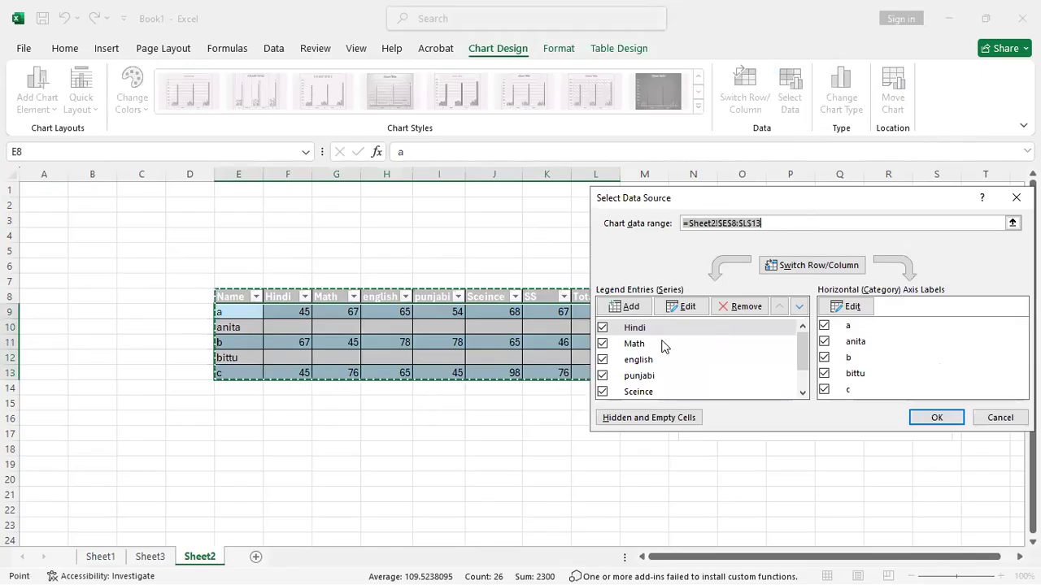
{"action": "scroll", "coordinate": [729, 344], "scroll_direction": "down", "scroll_amount": 2}
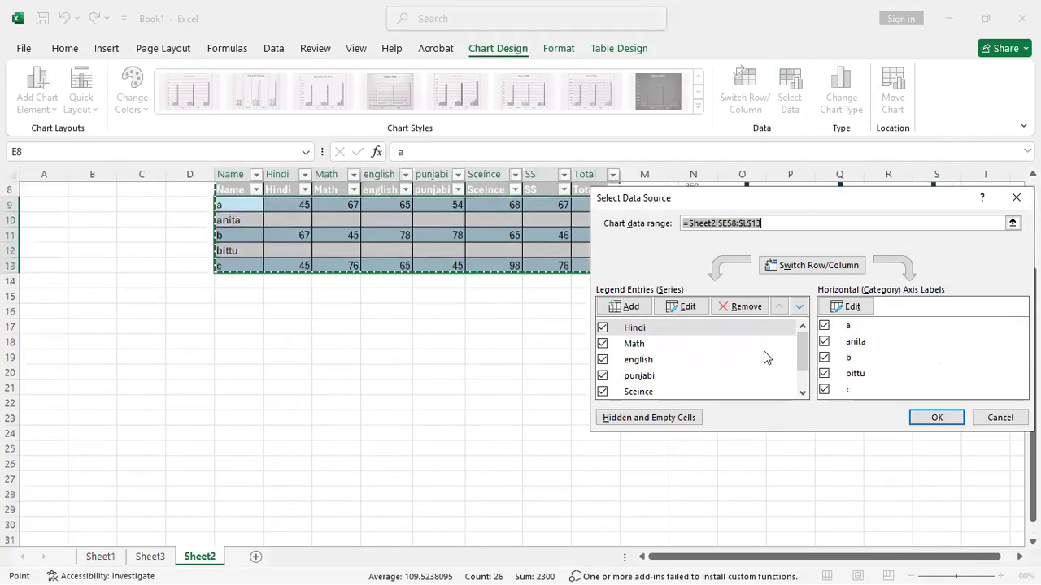
{"action": "scroll", "coordinate": [792, 348], "scroll_direction": "down", "scroll_amount": 2}
{"action": "left_click_drag", "start_coordinate": [802, 348], "coordinate": [803, 373]}
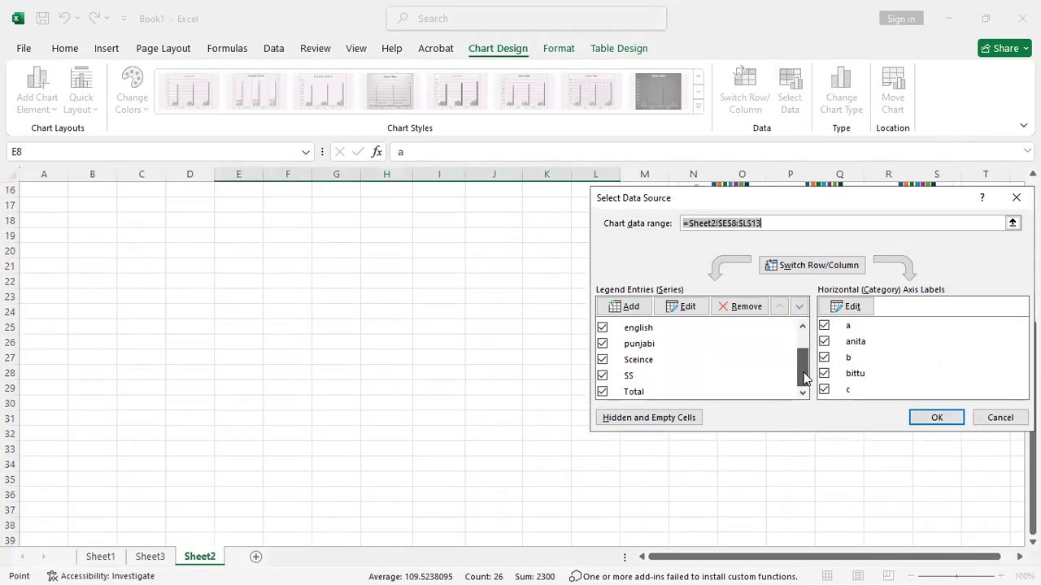
{"action": "left_click", "coordinate": [616, 396]}
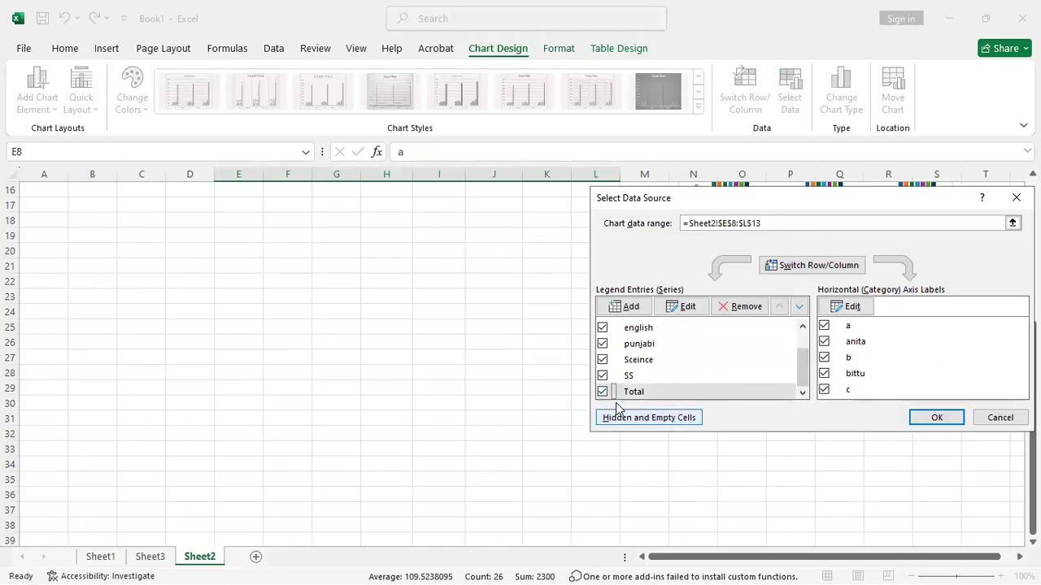
{"action": "left_click", "coordinate": [601, 392]}
{"action": "left_click", "coordinate": [934, 419]}
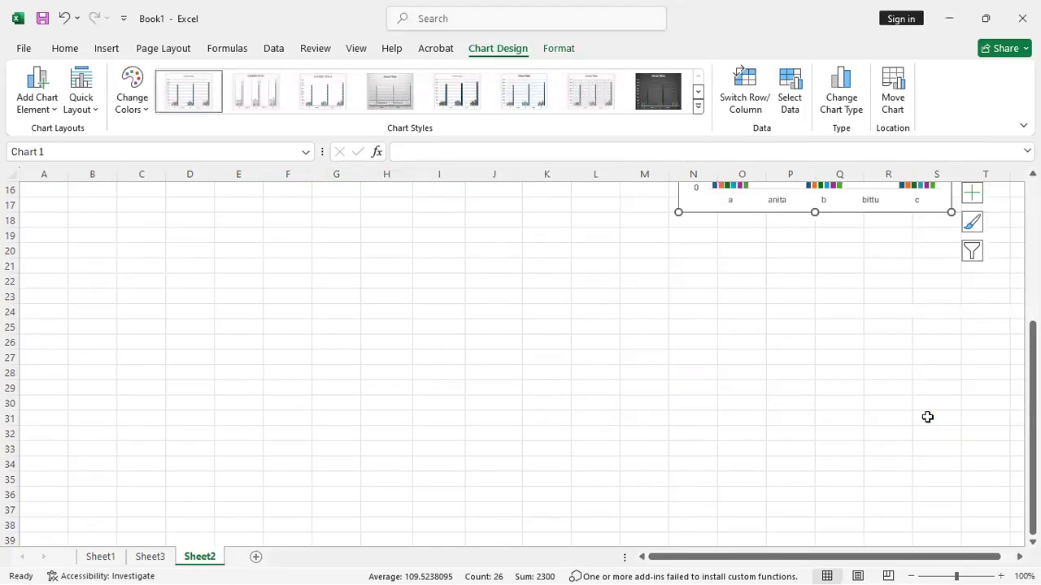
{"action": "scroll", "coordinate": [809, 356], "scroll_direction": "up", "scroll_amount": 4}
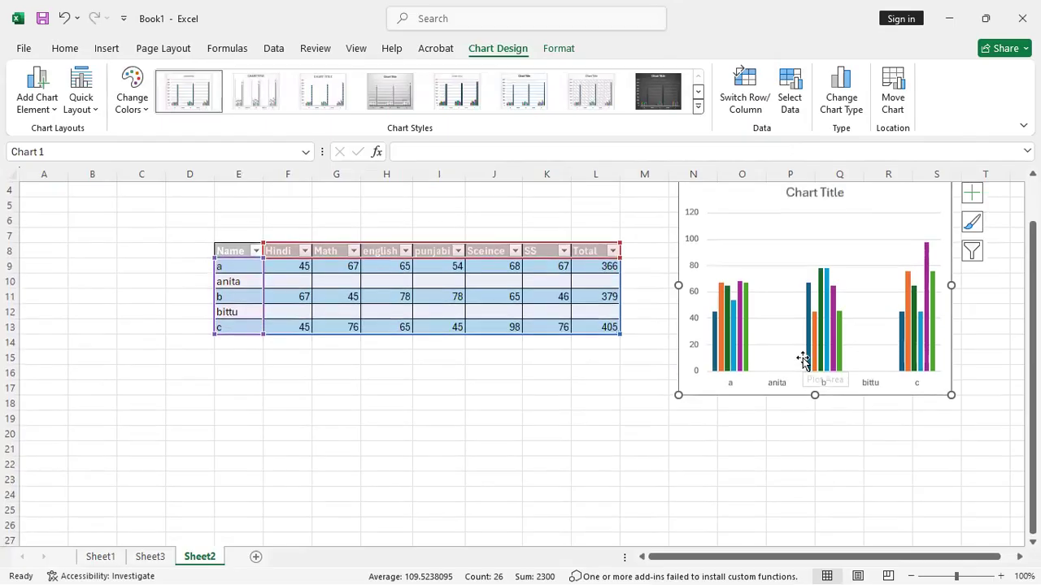
{"action": "scroll", "coordinate": [803, 358], "scroll_direction": "up", "scroll_amount": 1}
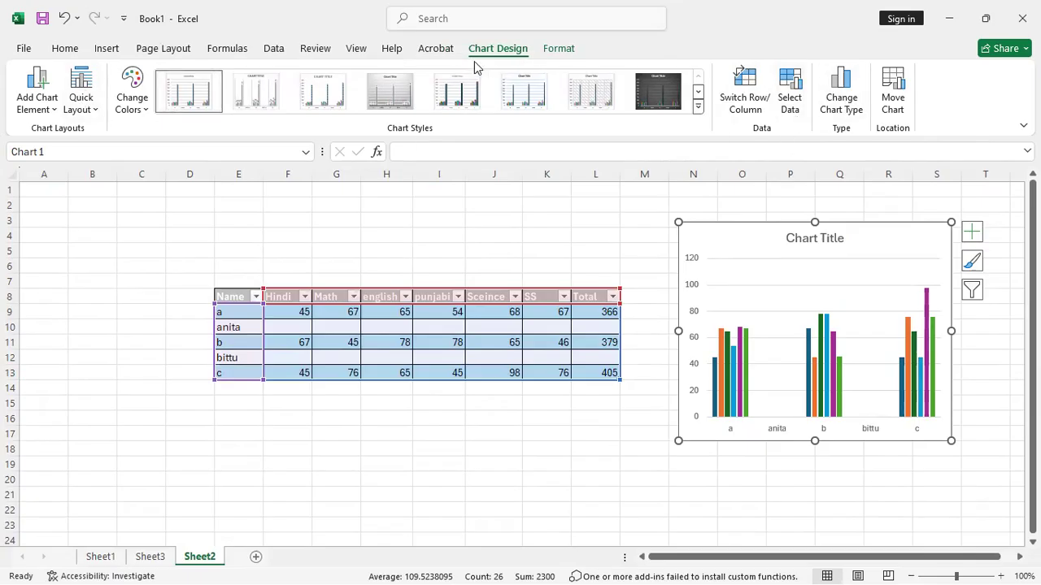
{"action": "left_click", "coordinate": [553, 53]}
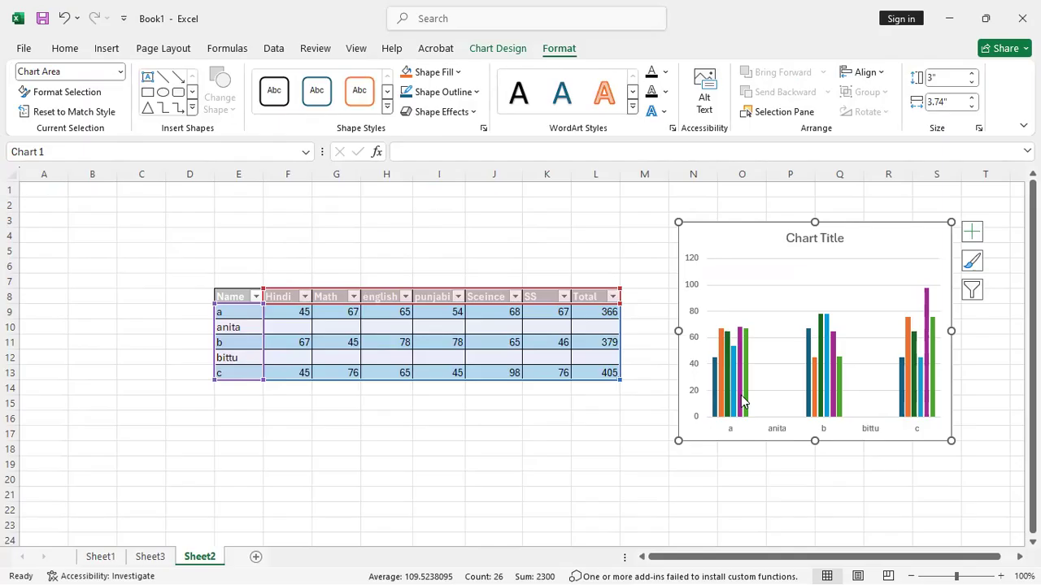
{"action": "left_click", "coordinate": [112, 51]}
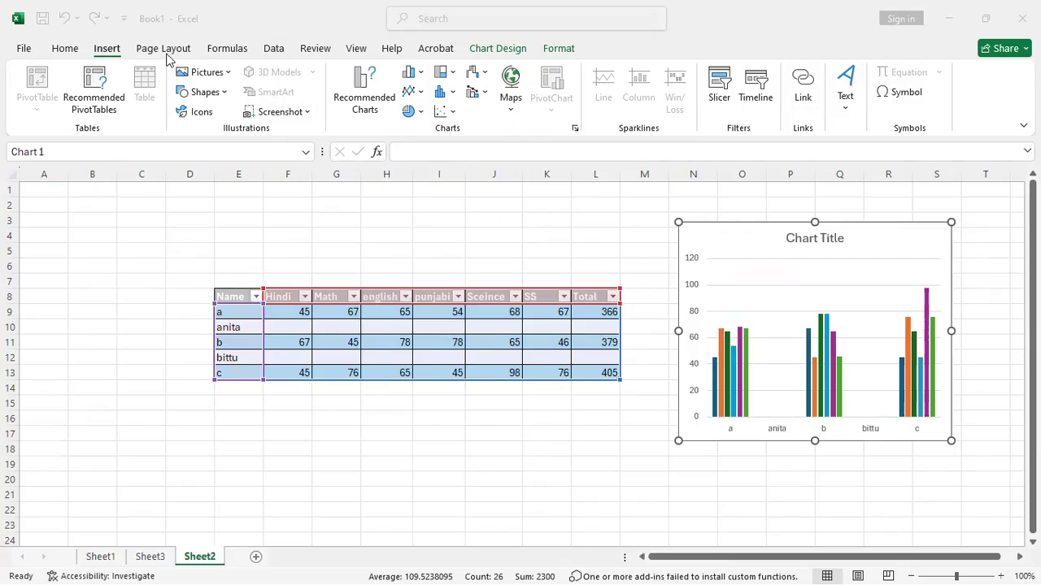
{"action": "left_click", "coordinate": [104, 54]}
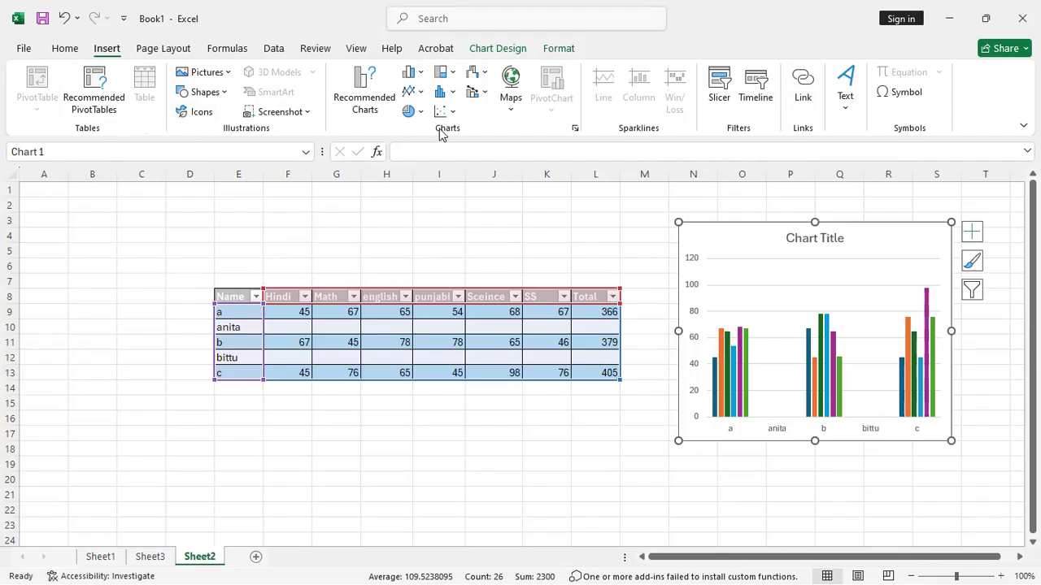
{"action": "left_click", "coordinate": [66, 49]}
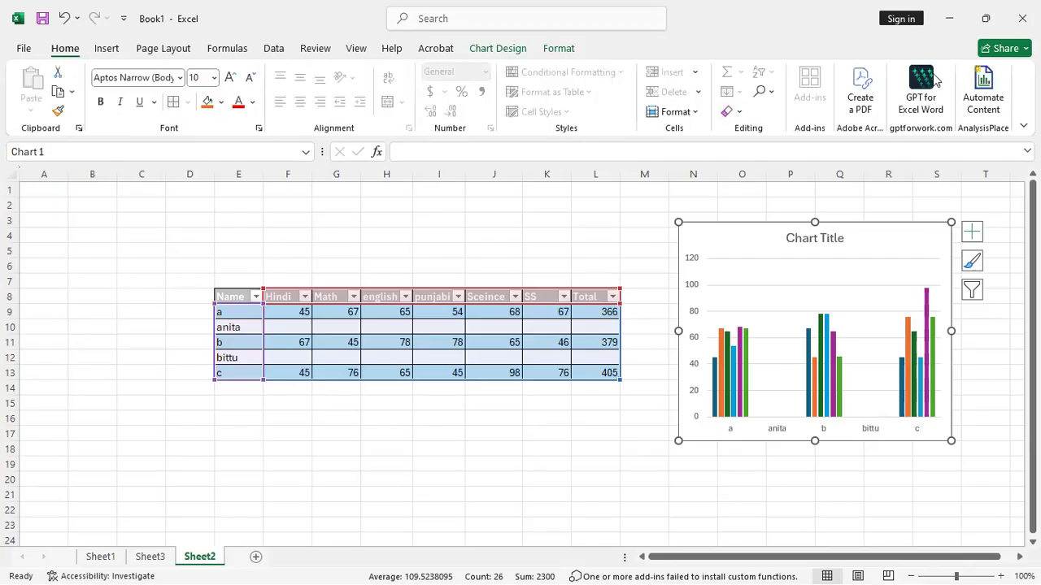